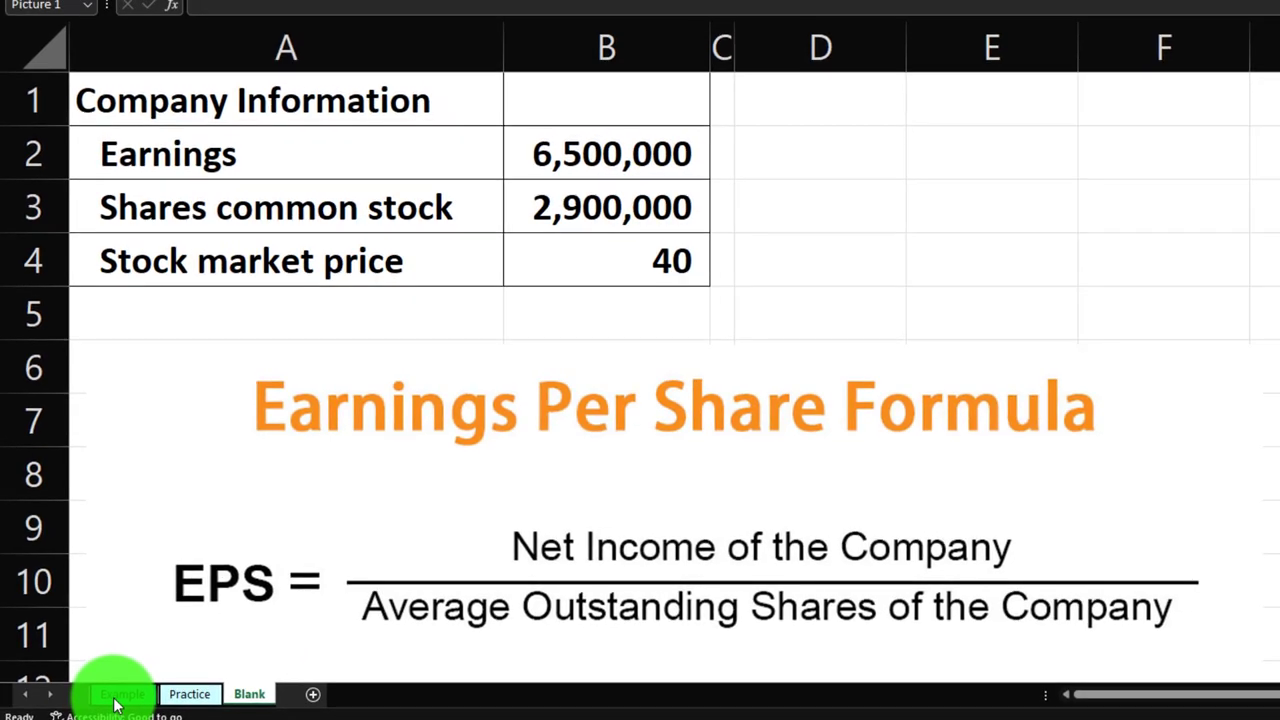
Step: View the Example sheet with the finished EPS (2.24) and P/E ratio (17.85) tables
click(118, 696)
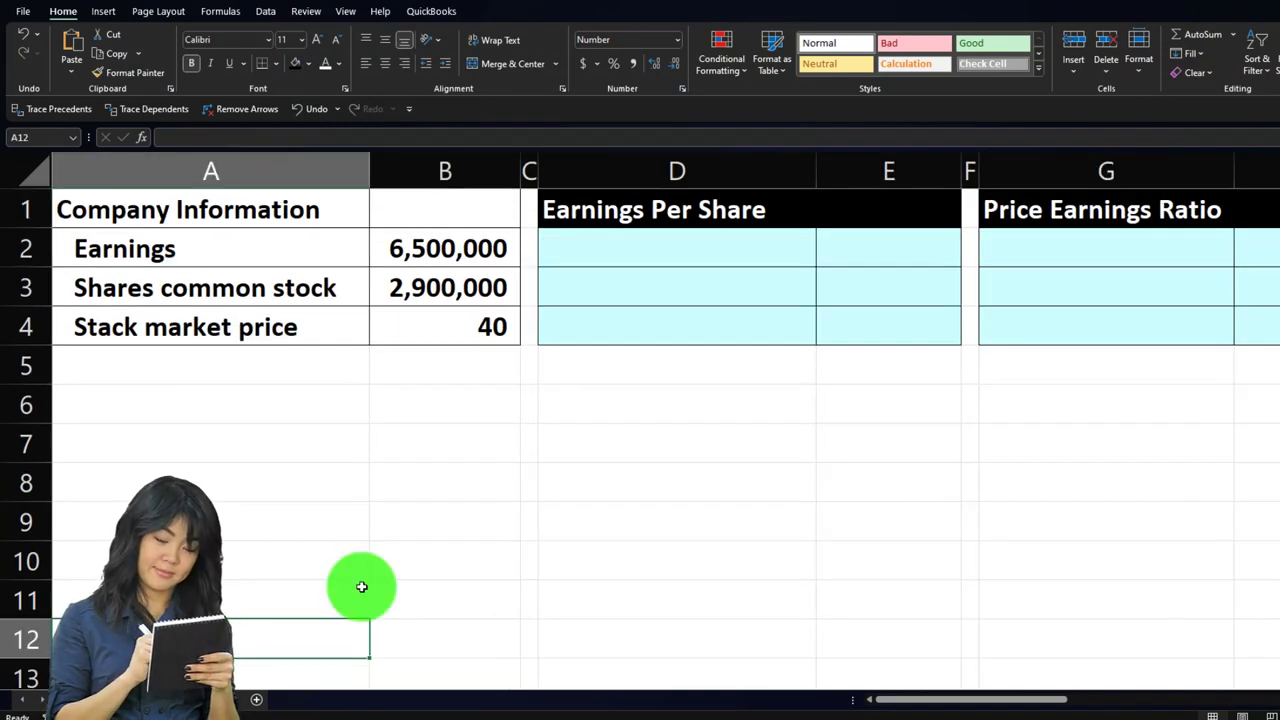
Step: Switch to the Blank sheet with only the company data and the EPS formula image
click(650, 326)
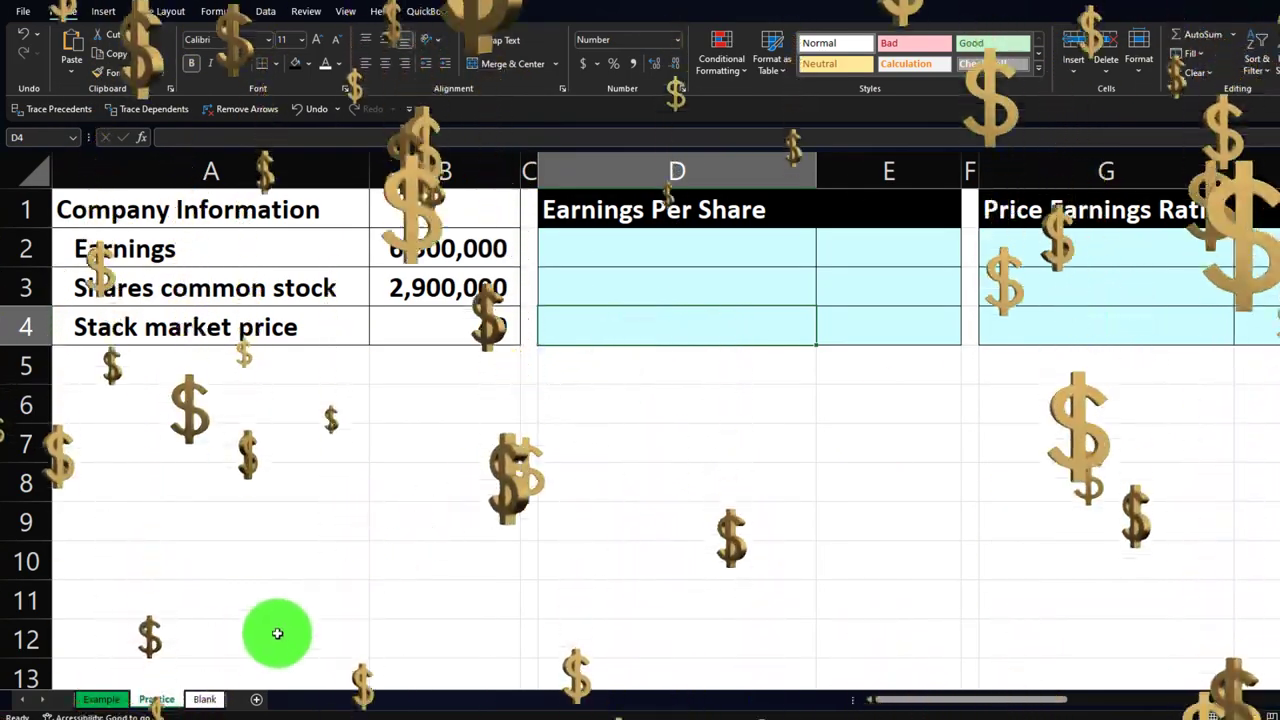
click(205, 699)
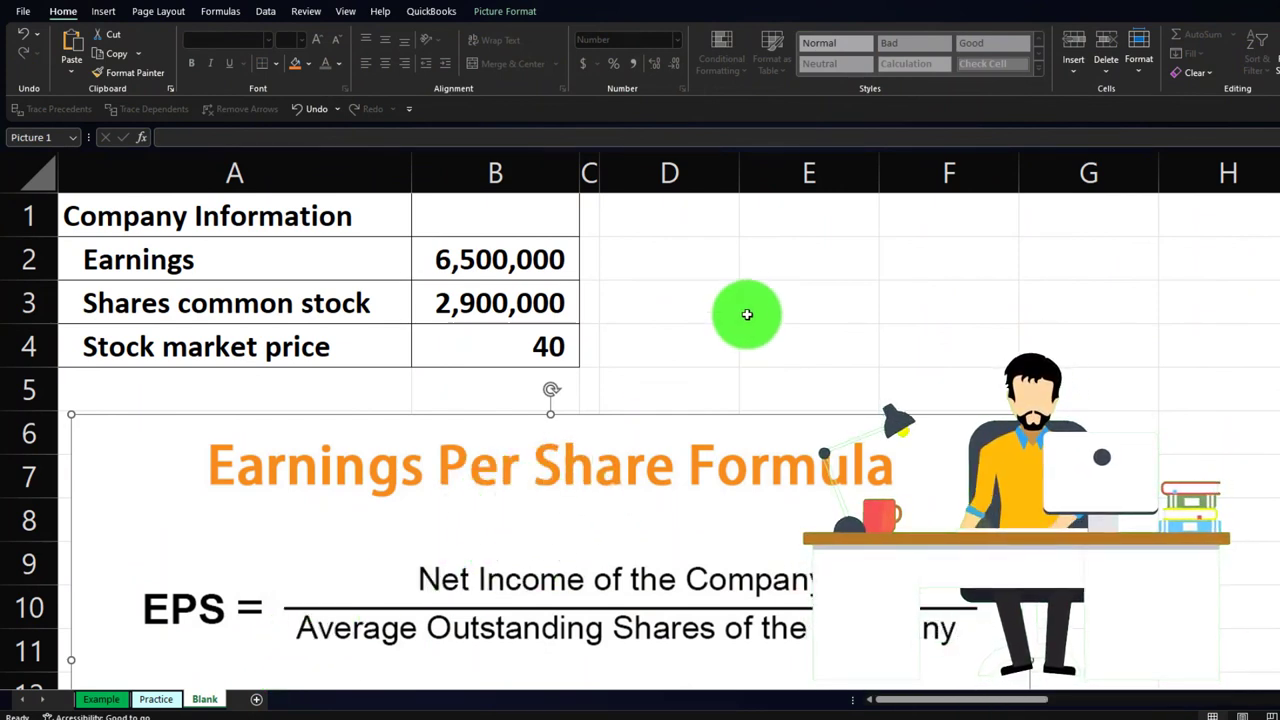
click(44, 171)
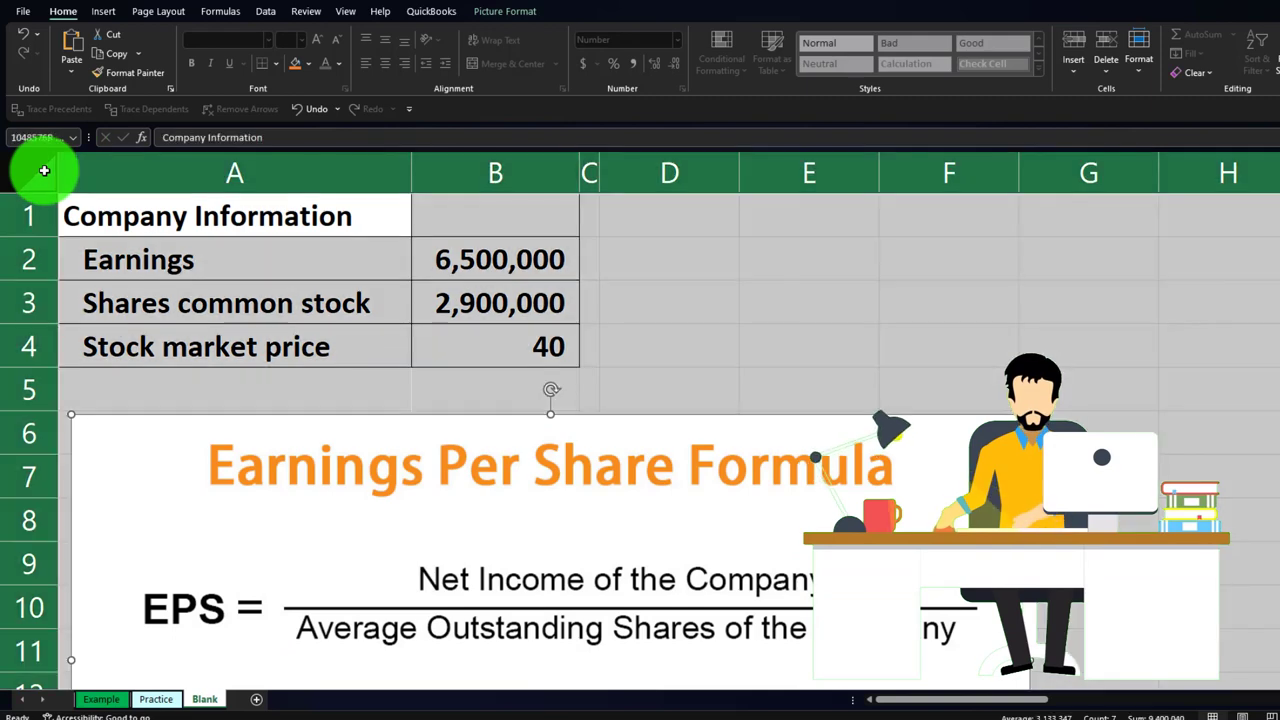
right_click(837, 287)
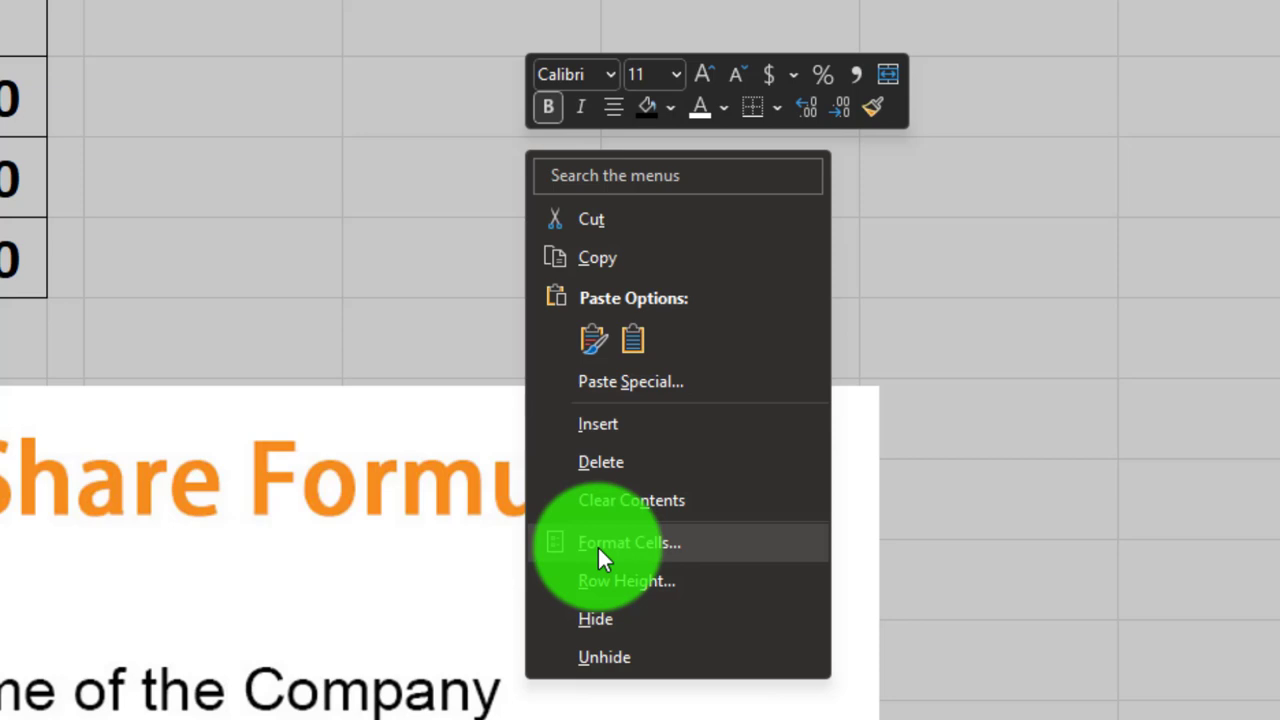
click(893, 499)
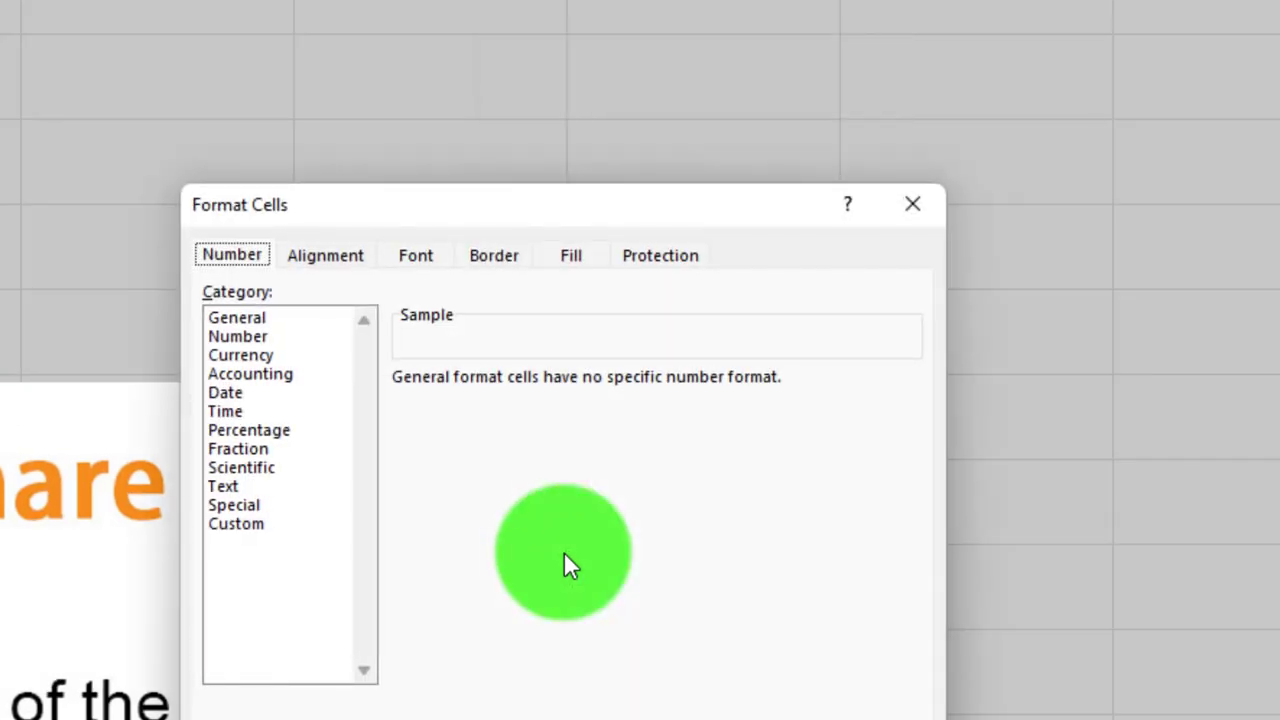
click(238, 355)
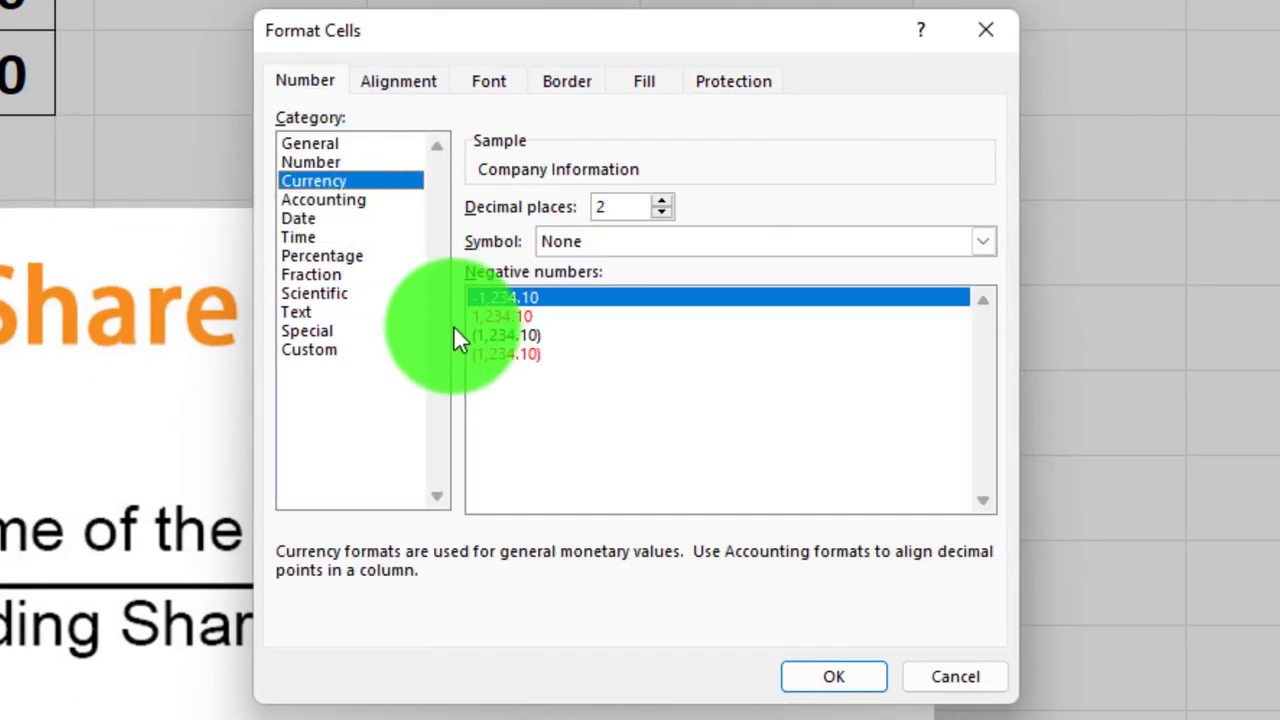
click(505, 352)
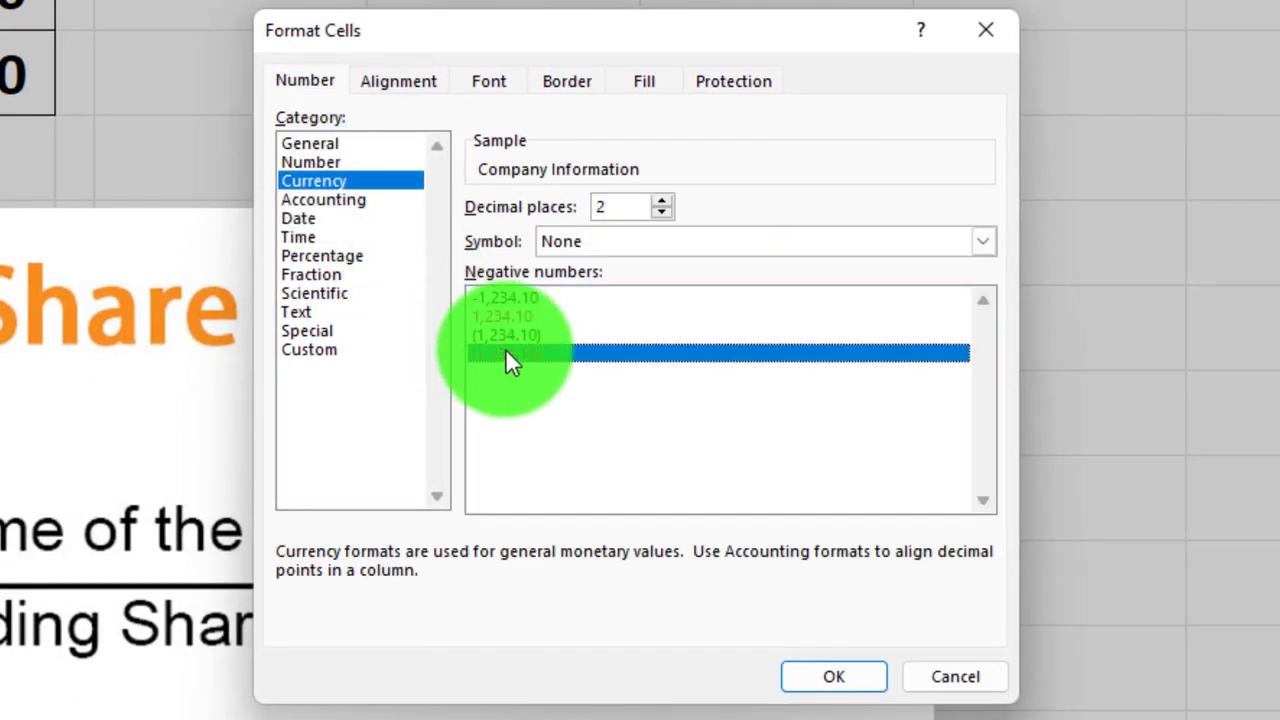
click(709, 240)
click(683, 265)
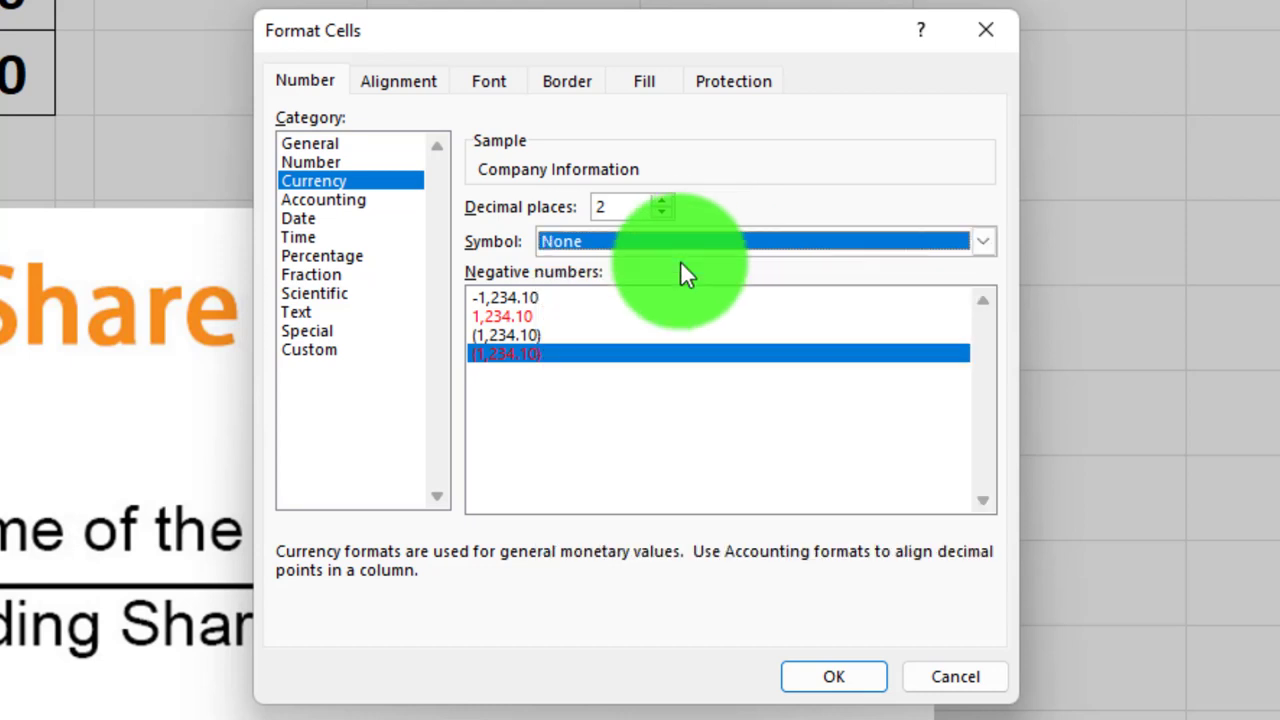
click(662, 212)
click(662, 212)
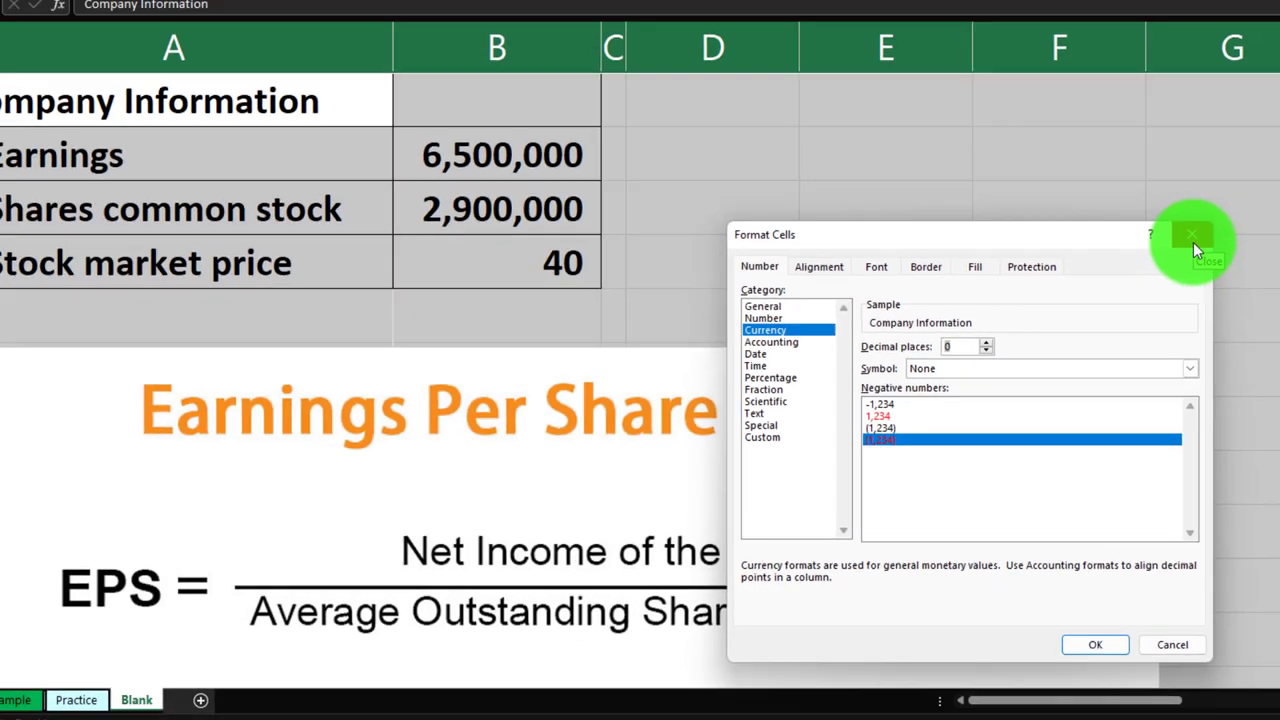
click(988, 41)
click(302, 138)
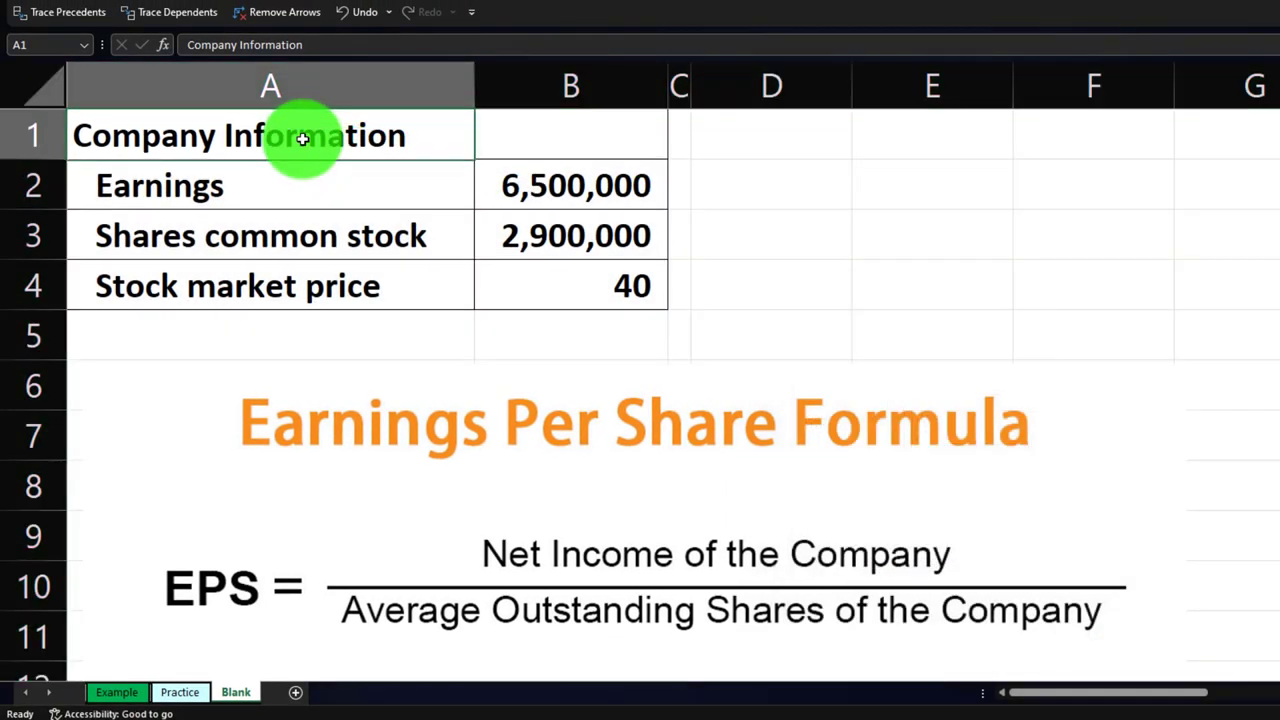
key(Down)
key(Down)
key(Down)
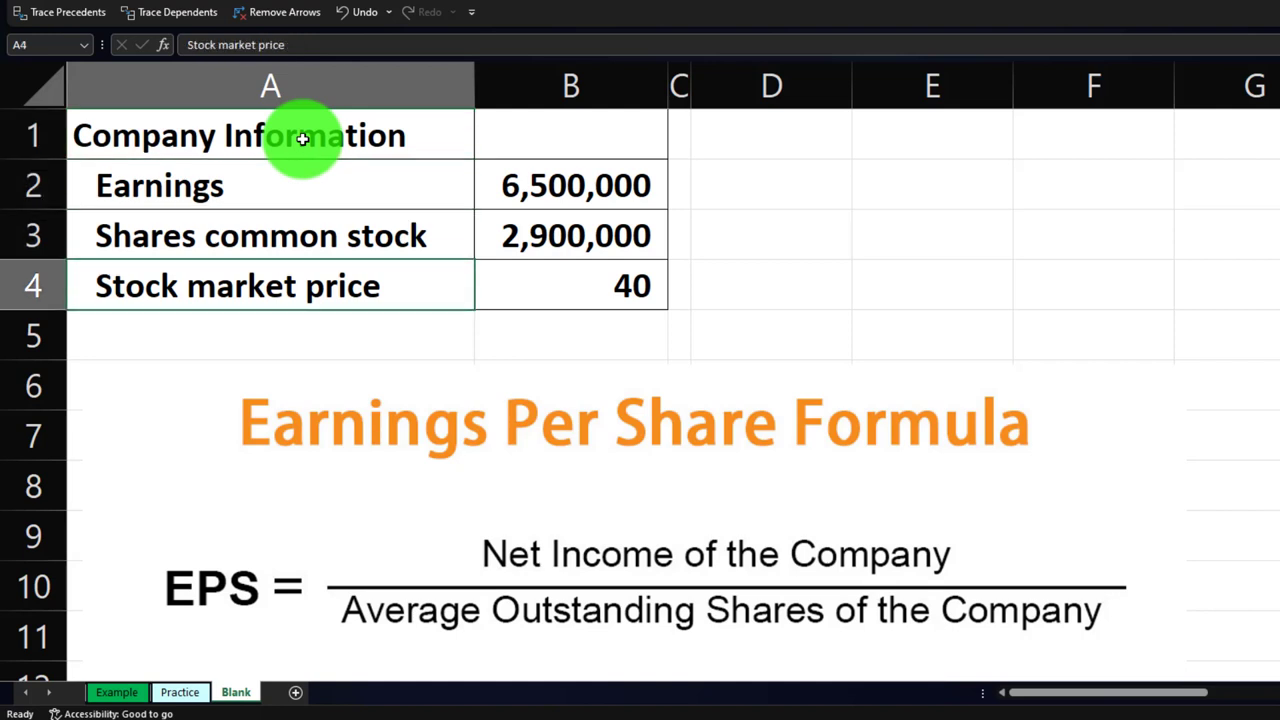
click(677, 84)
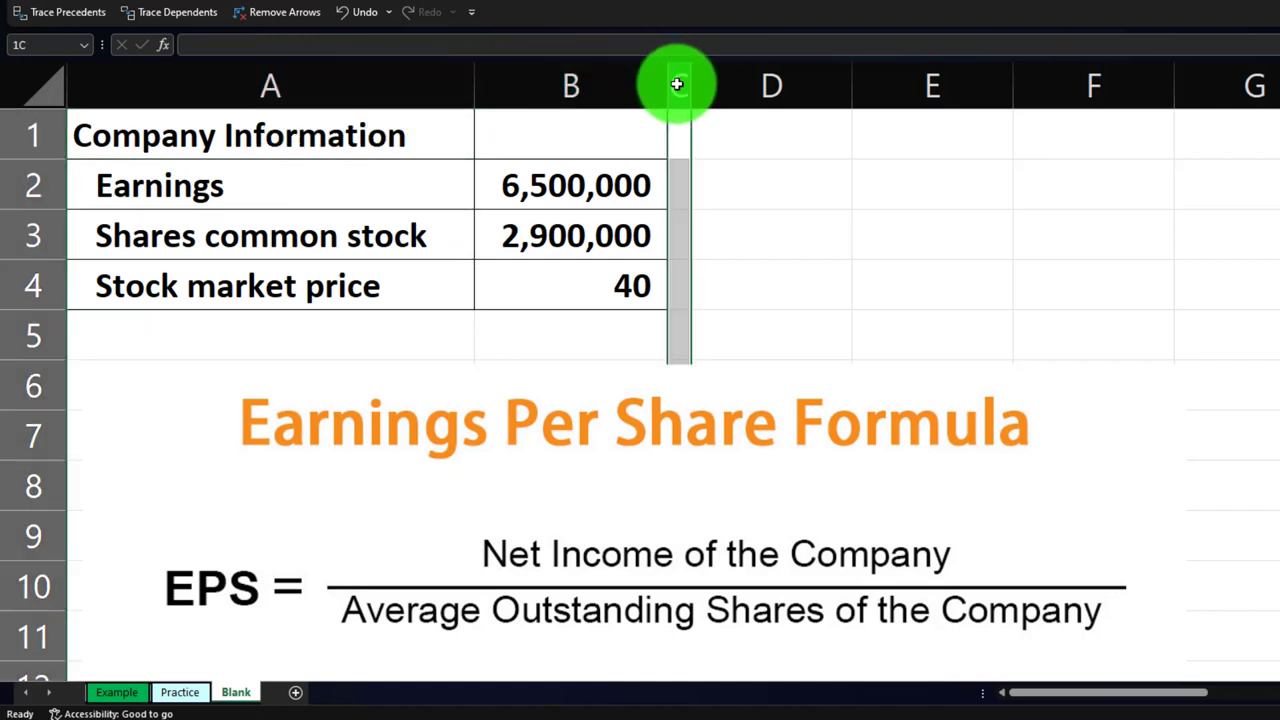
click(766, 122)
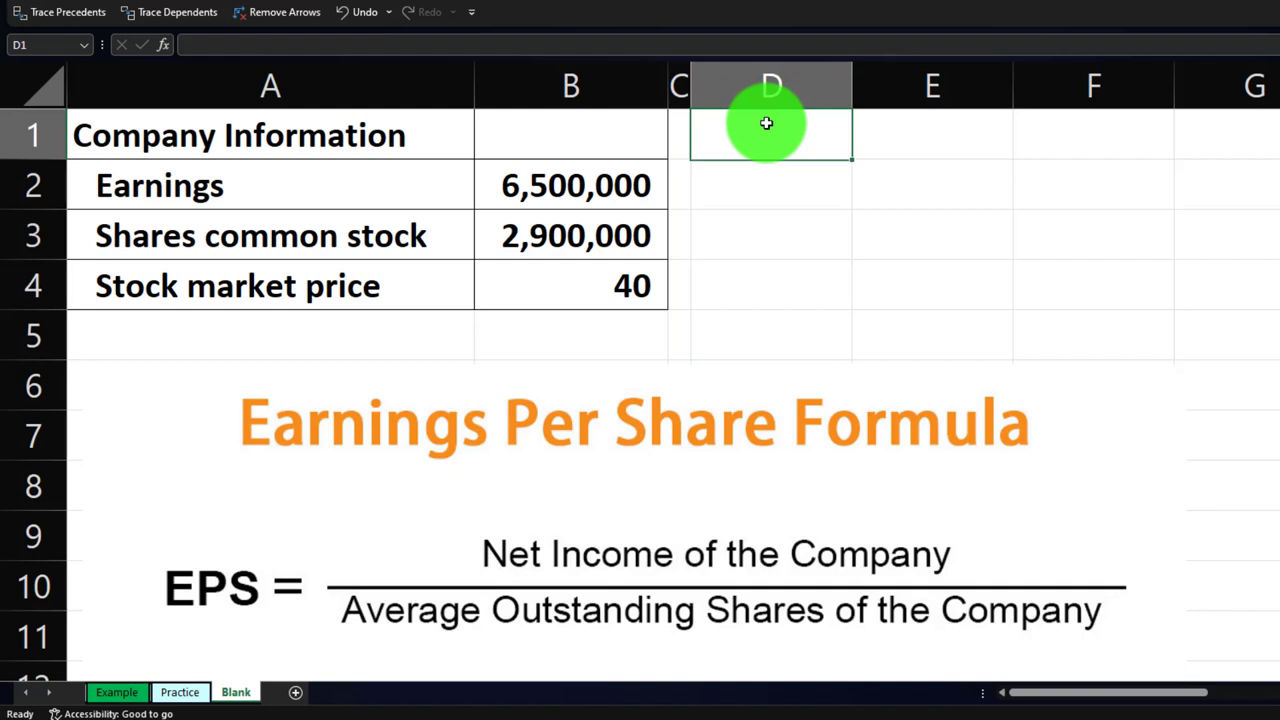
key(Left)
key(Left)
key(Left)
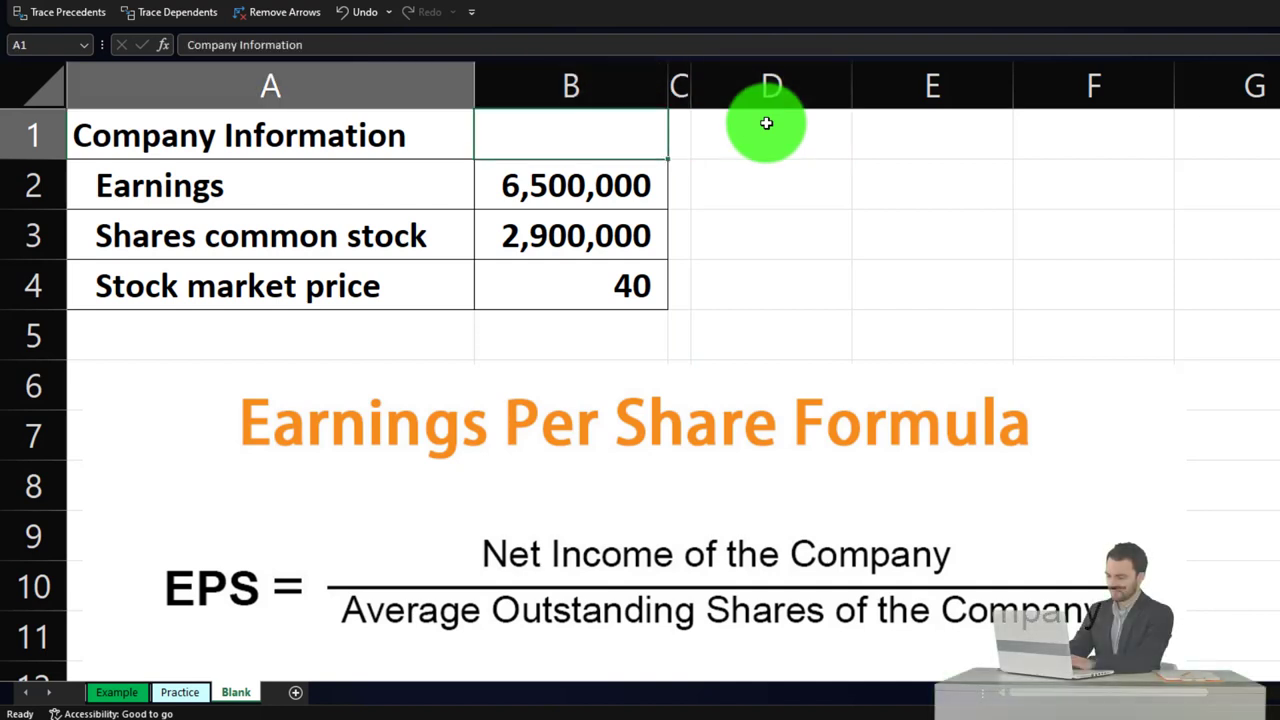
key(Down)
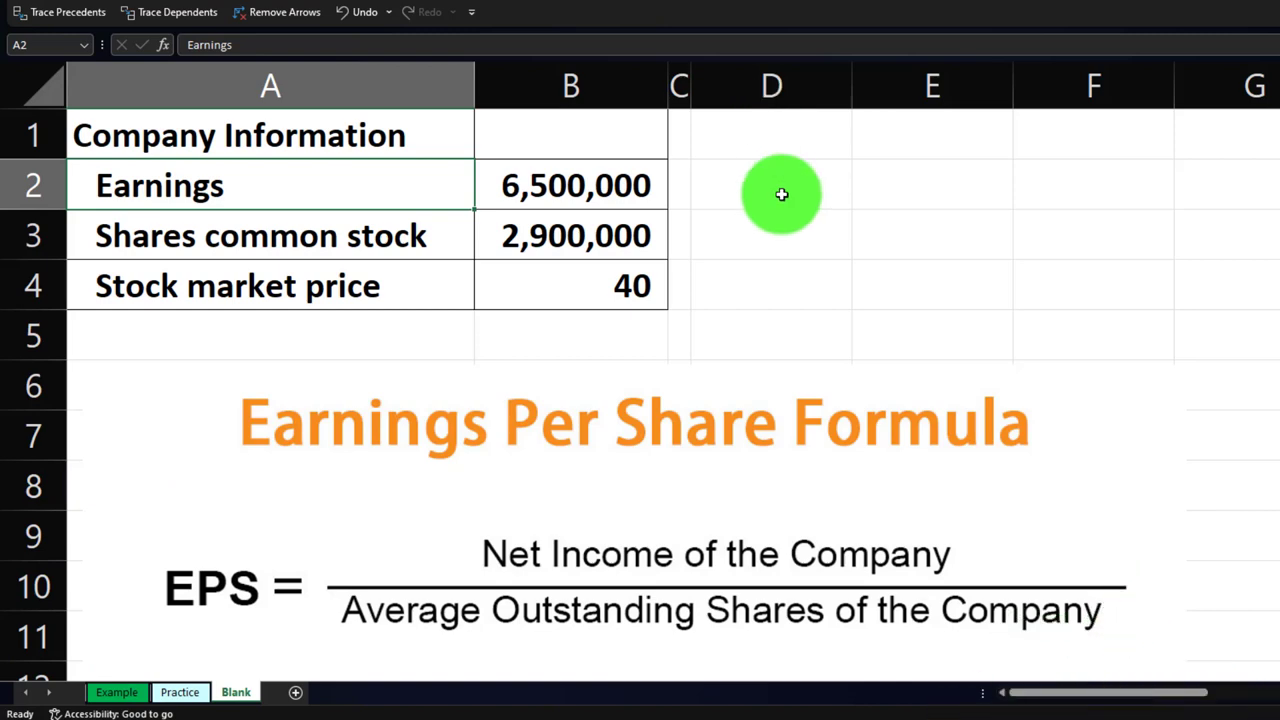
scroll(782, 194, down, 1)
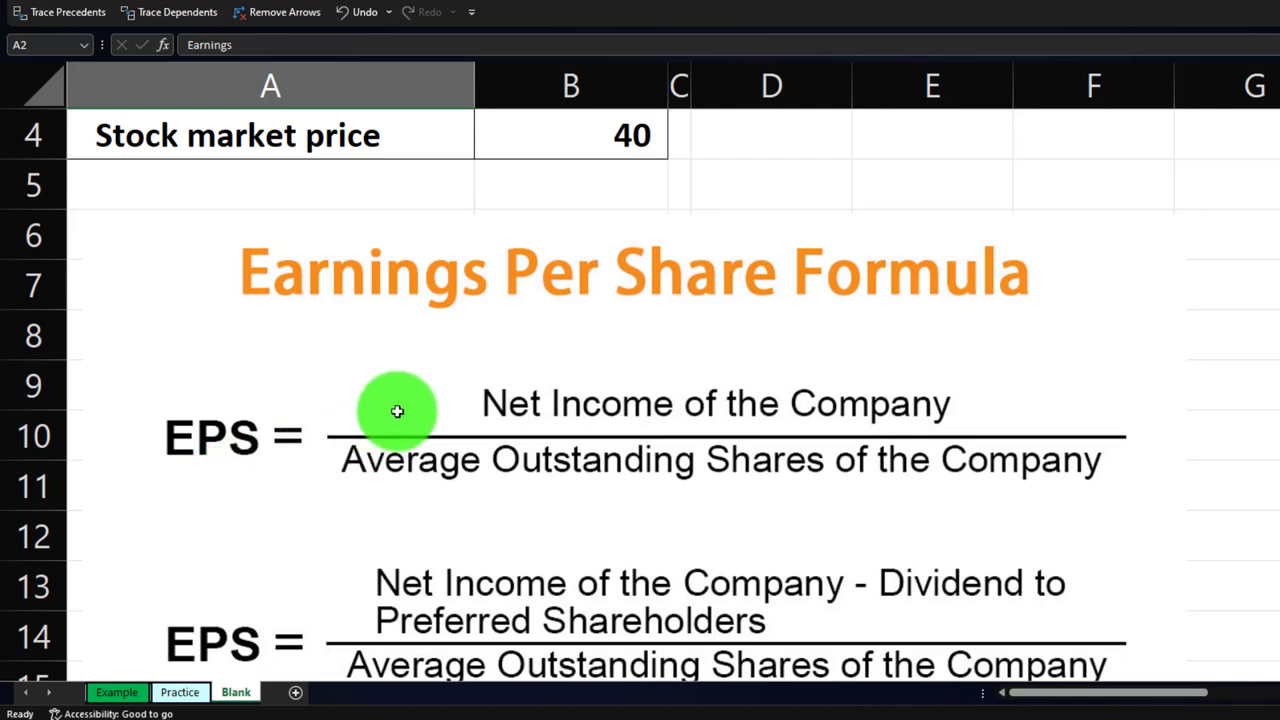
scroll(397, 411, down, 1)
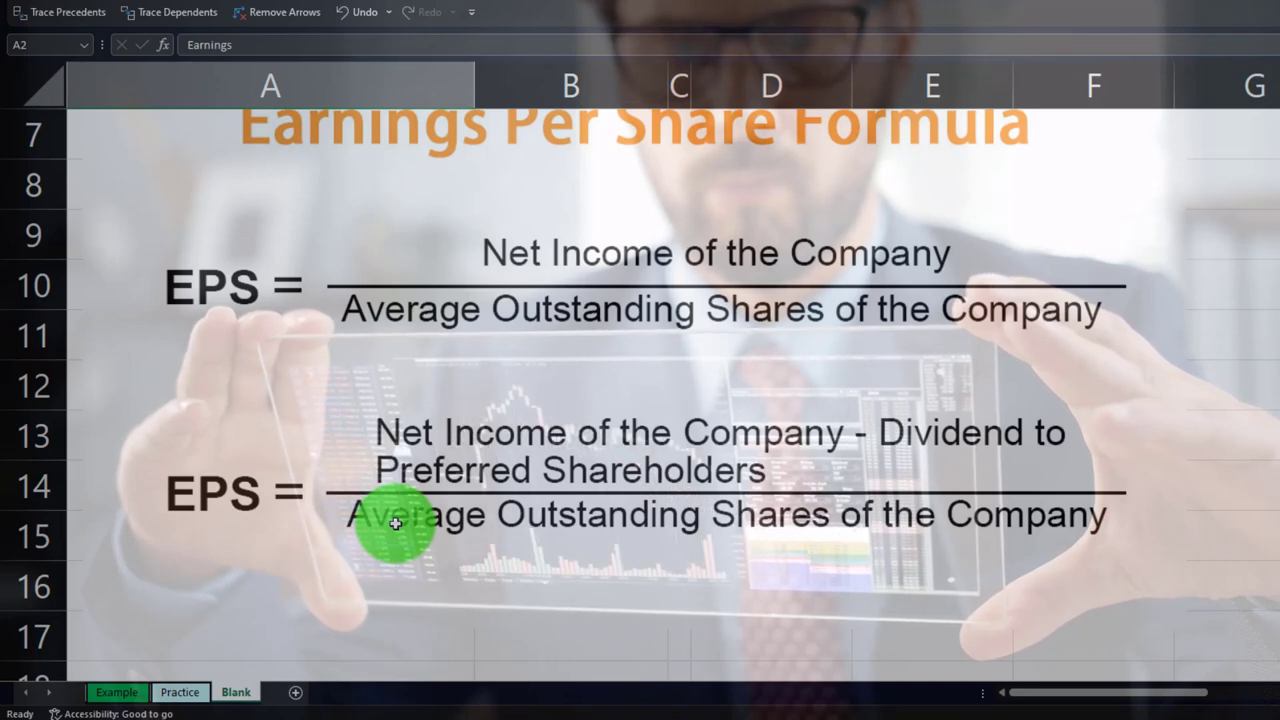
scroll(396, 523, up, 2)
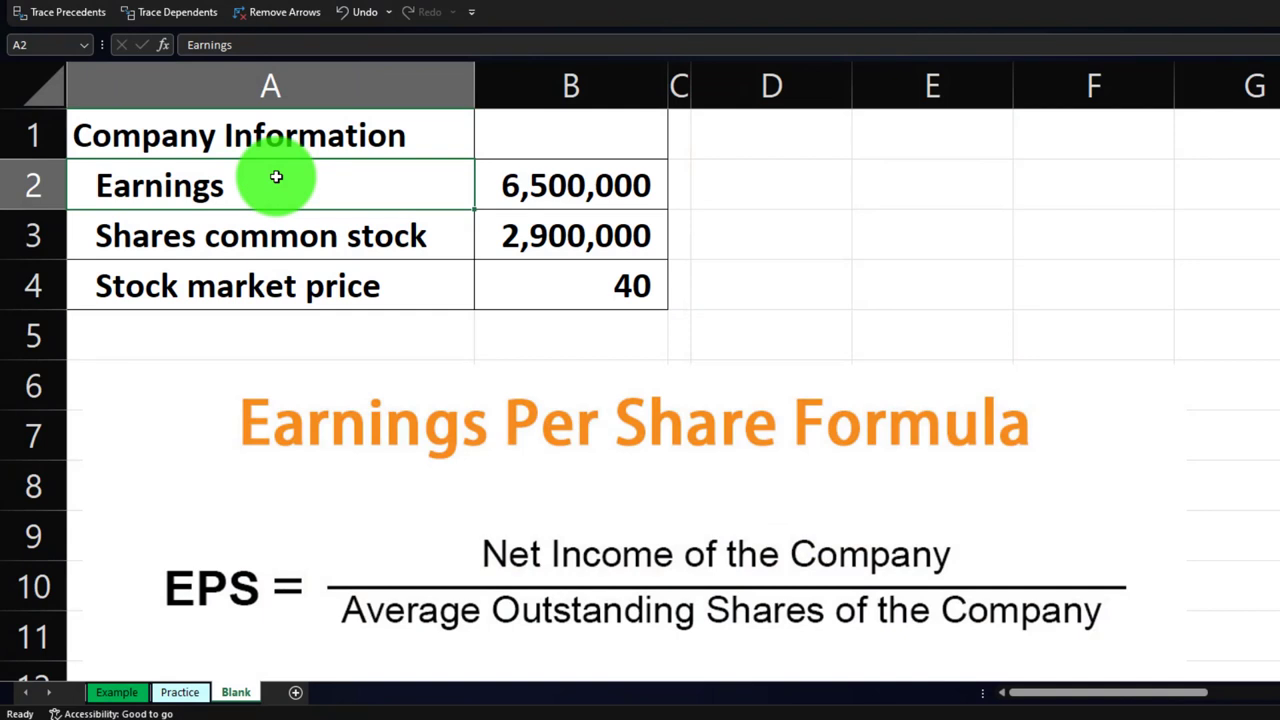
key(Down)
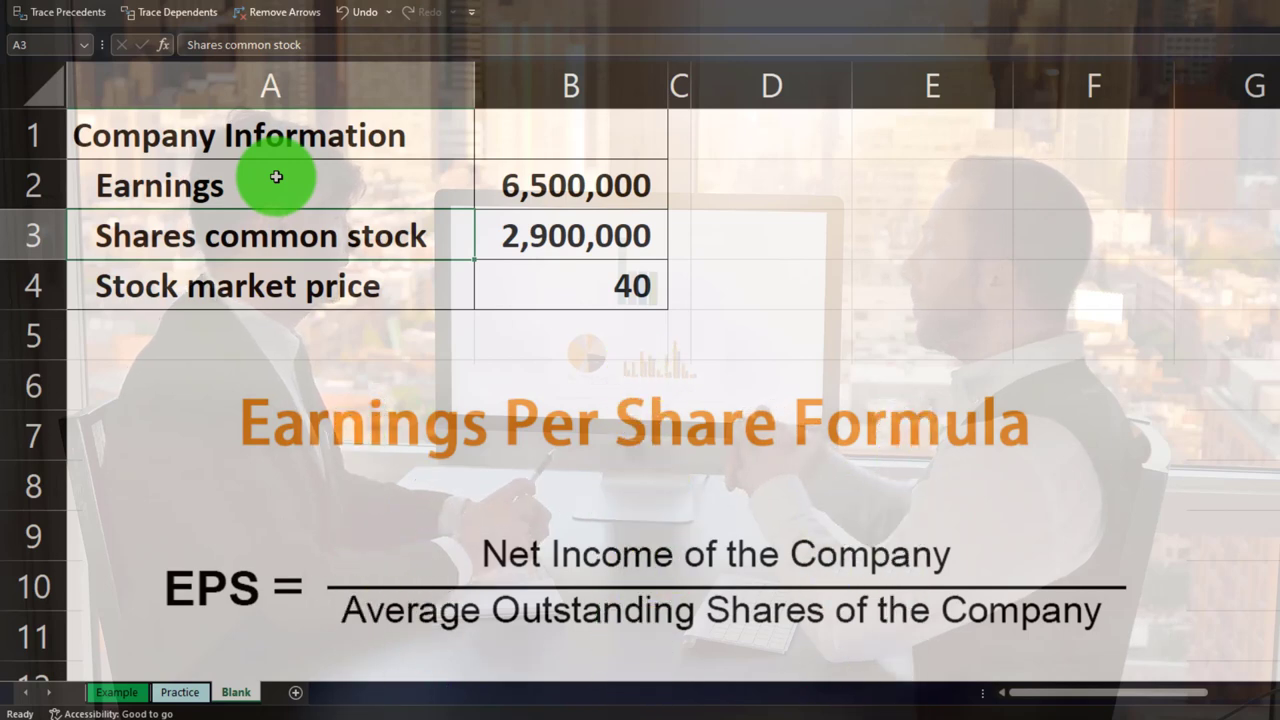
key(Right)
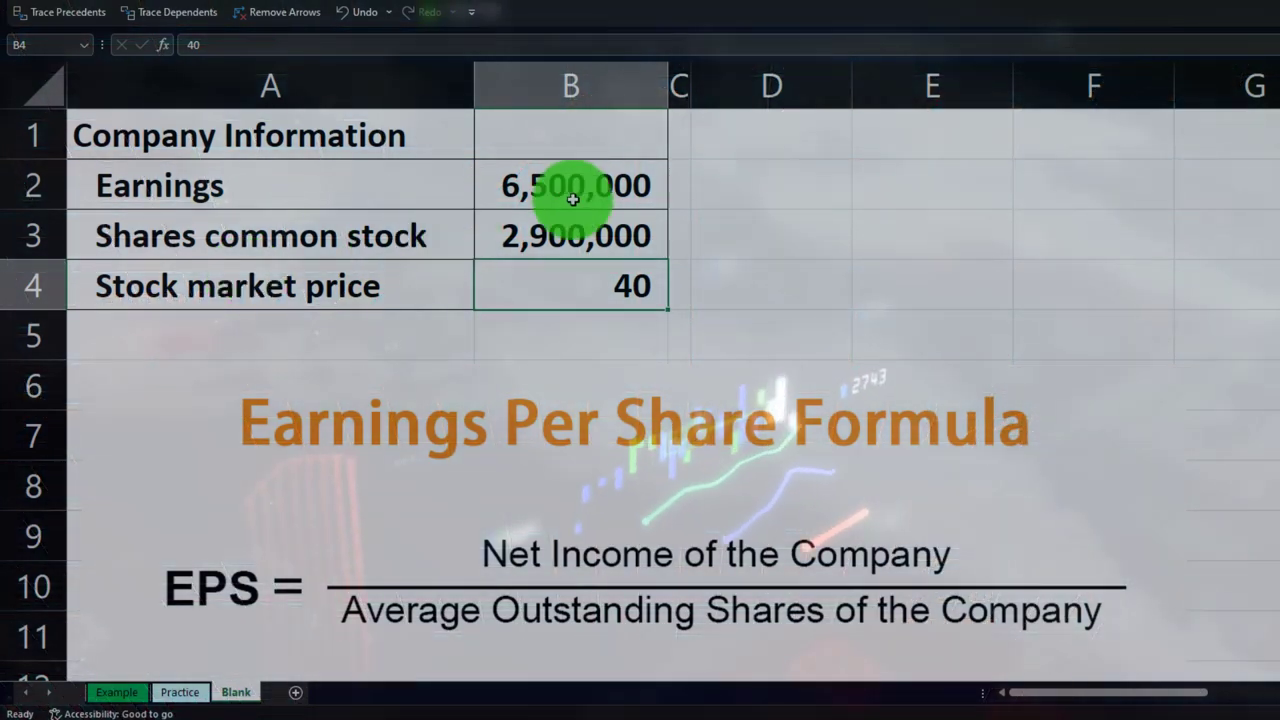
Step: Enter the heading 'Earnings Per Share' in D1 and widen column D to fit it
click(745, 134)
text(Earnings Per Share)
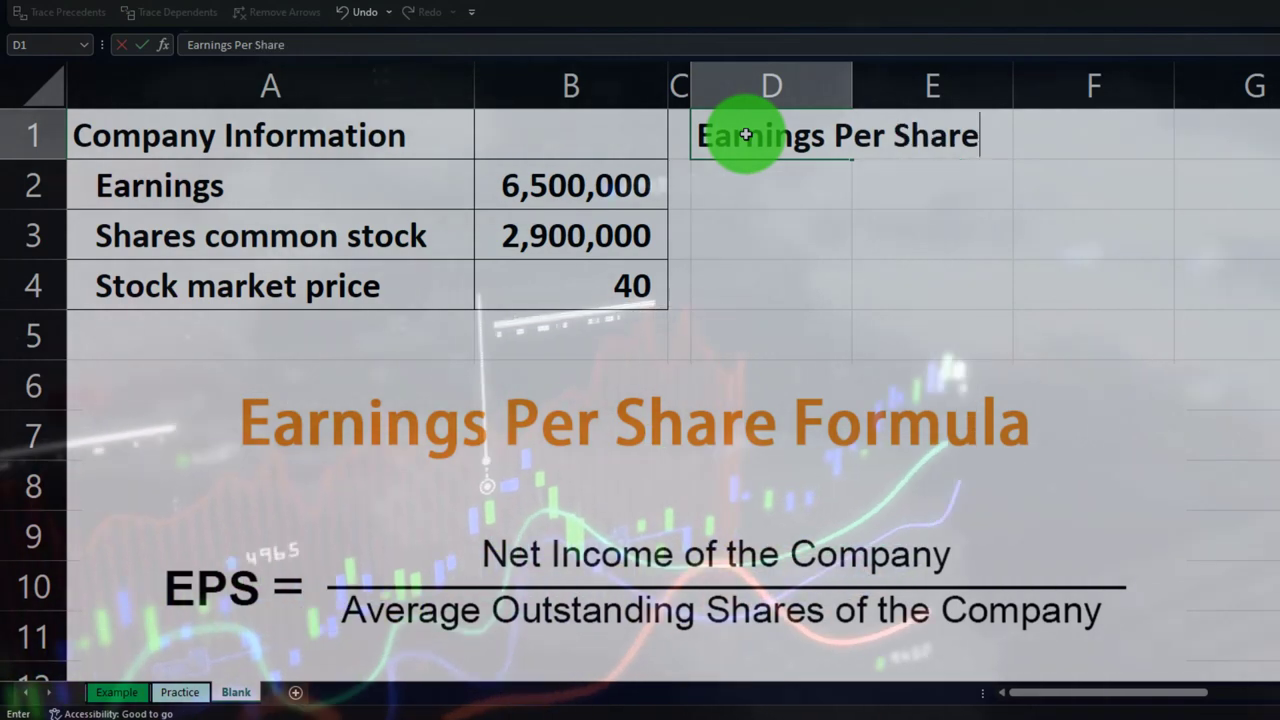
key(Return)
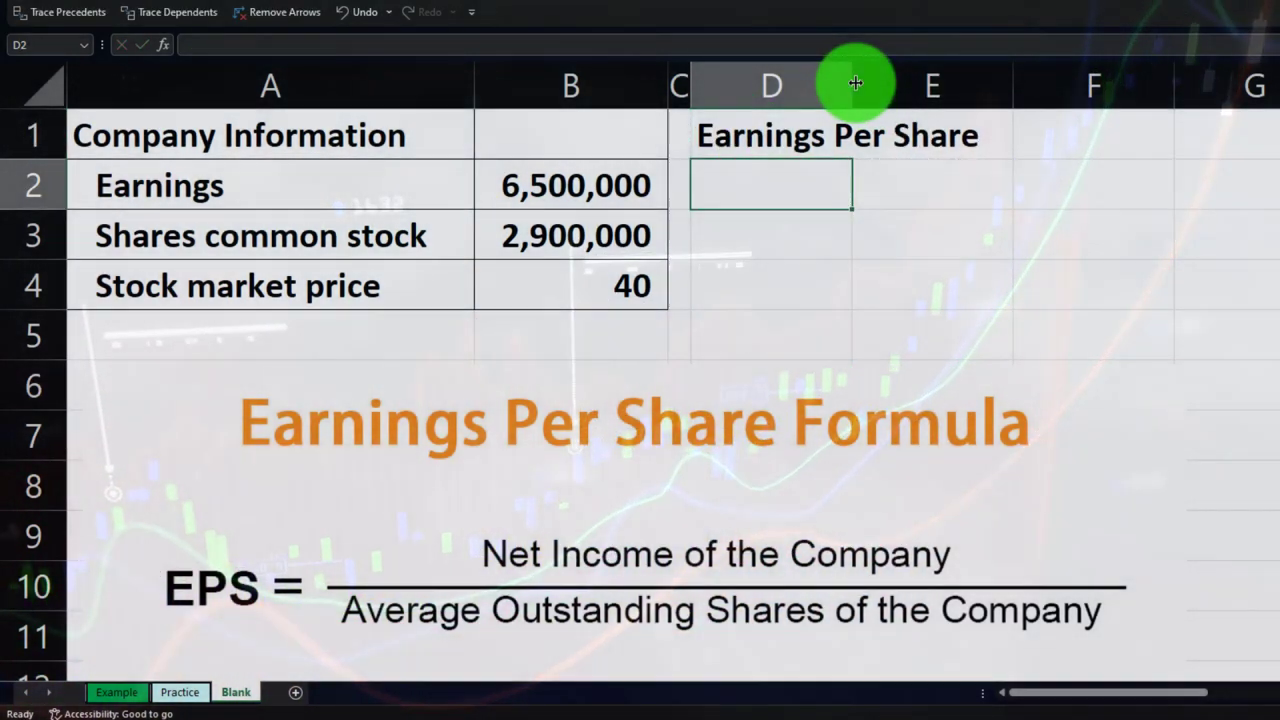
drag(855, 83, 1033, 83)
scroll(678, 427, down, 2)
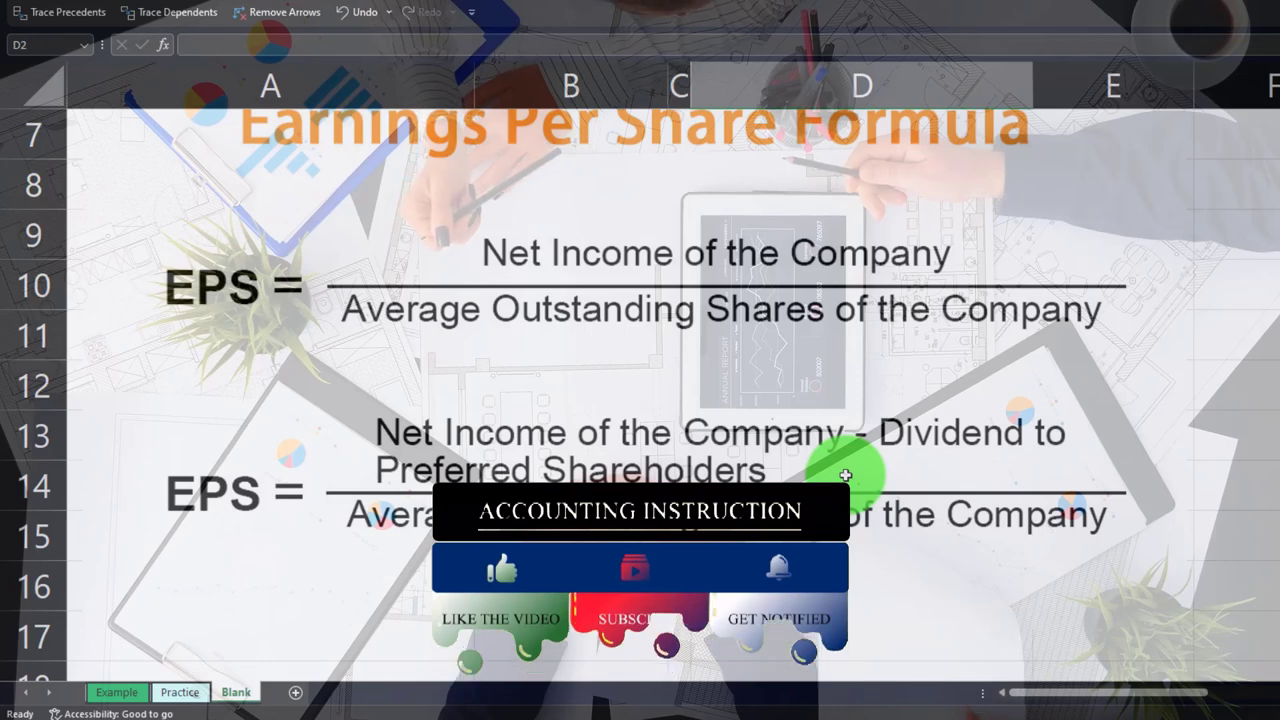
scroll(845, 475, up, 2)
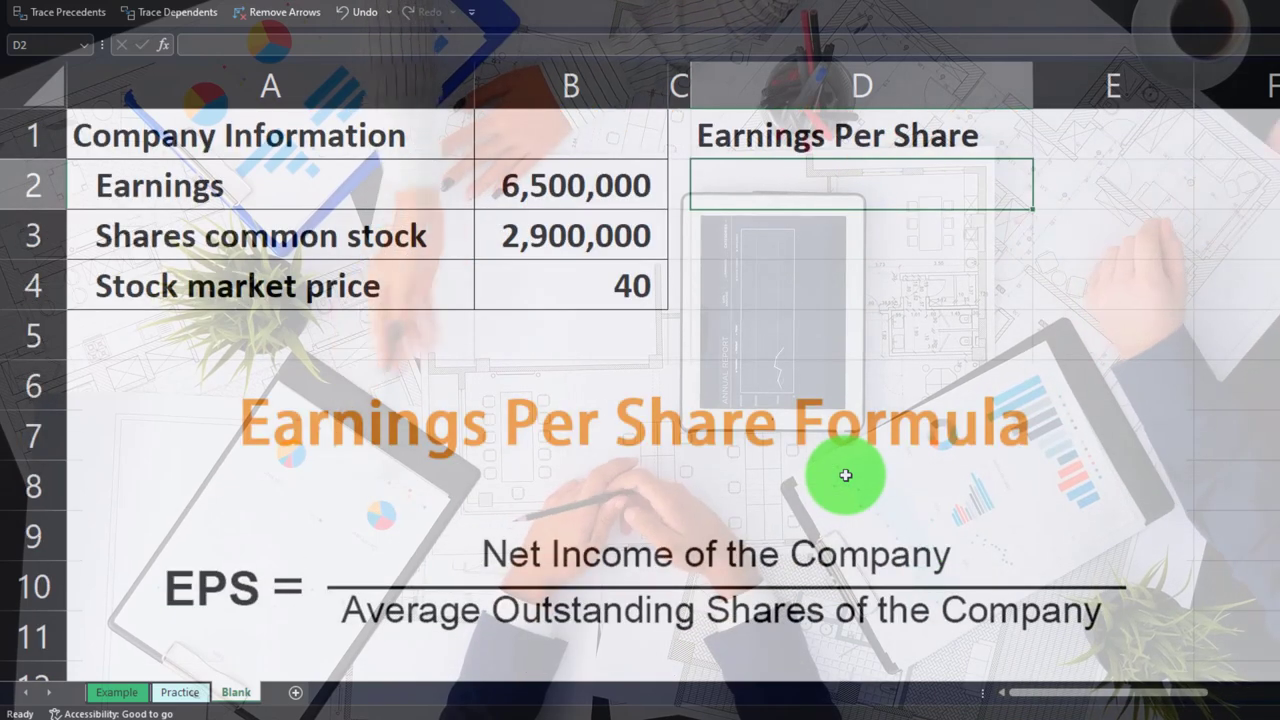
scroll(845, 475, down, 1)
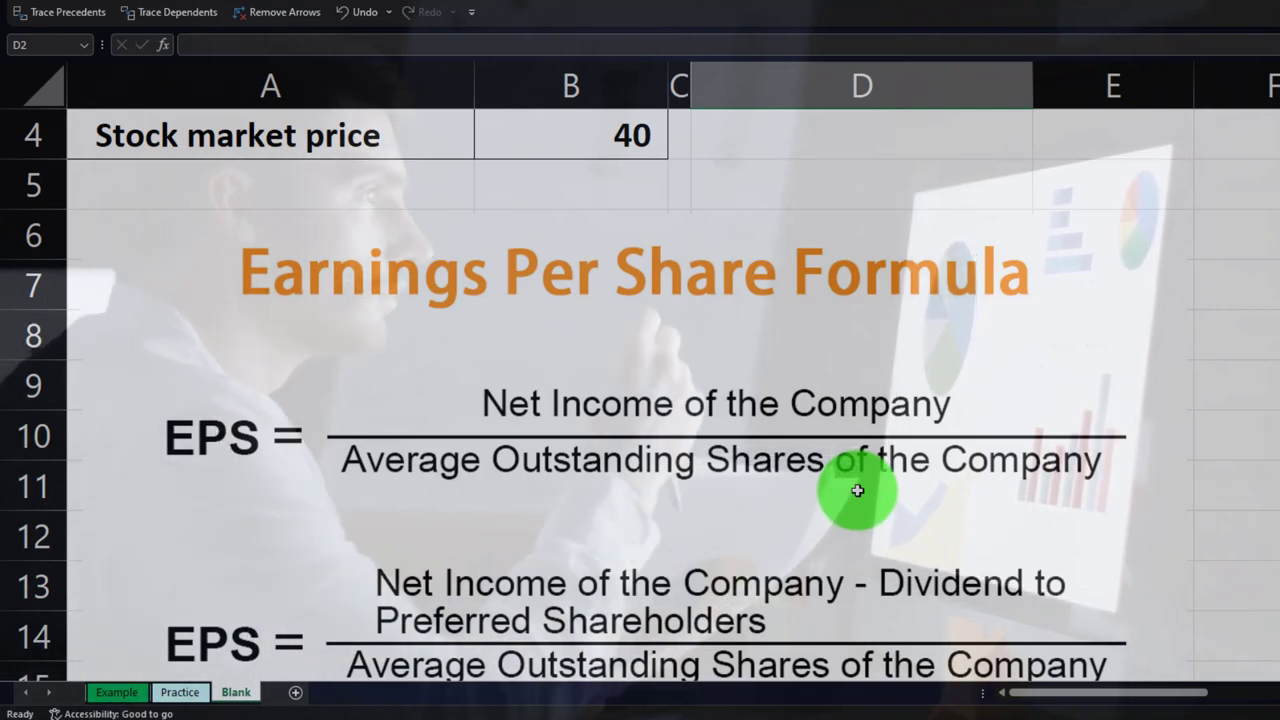
scroll(857, 490, up, 1)
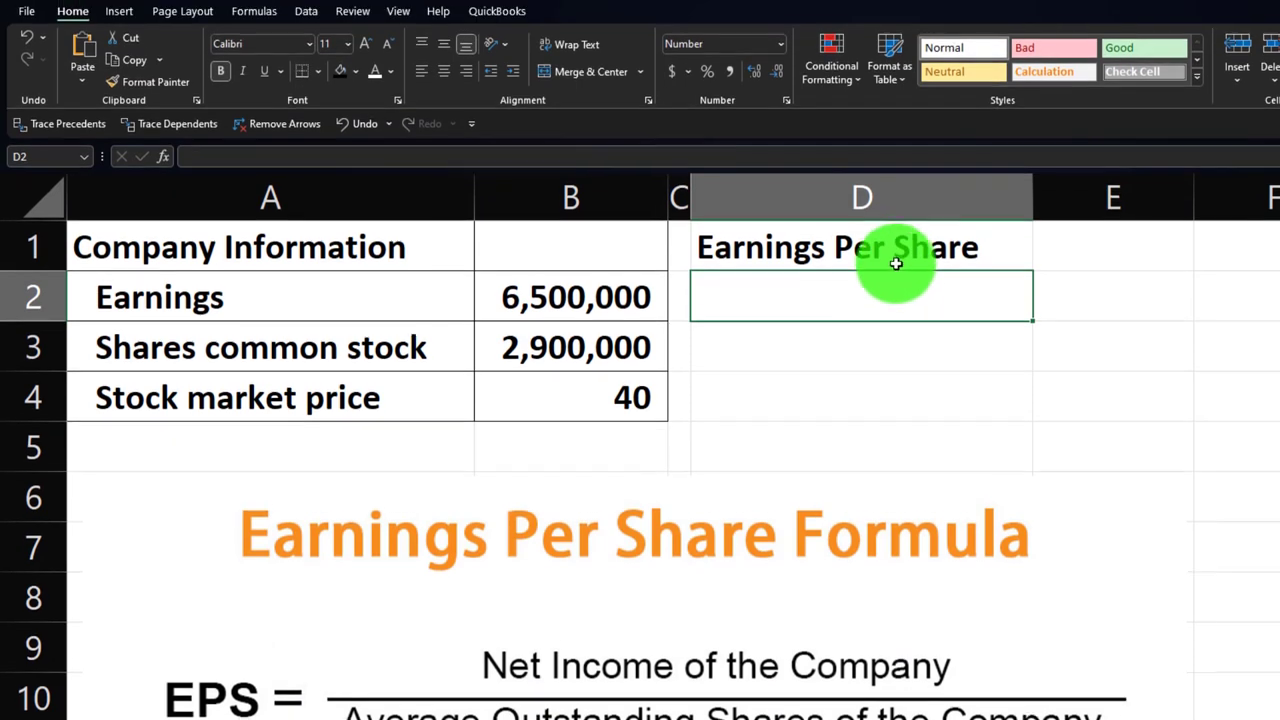
Step: Give the header cells D1:E1 a black fill with white text
drag(893, 255, 1066, 251)
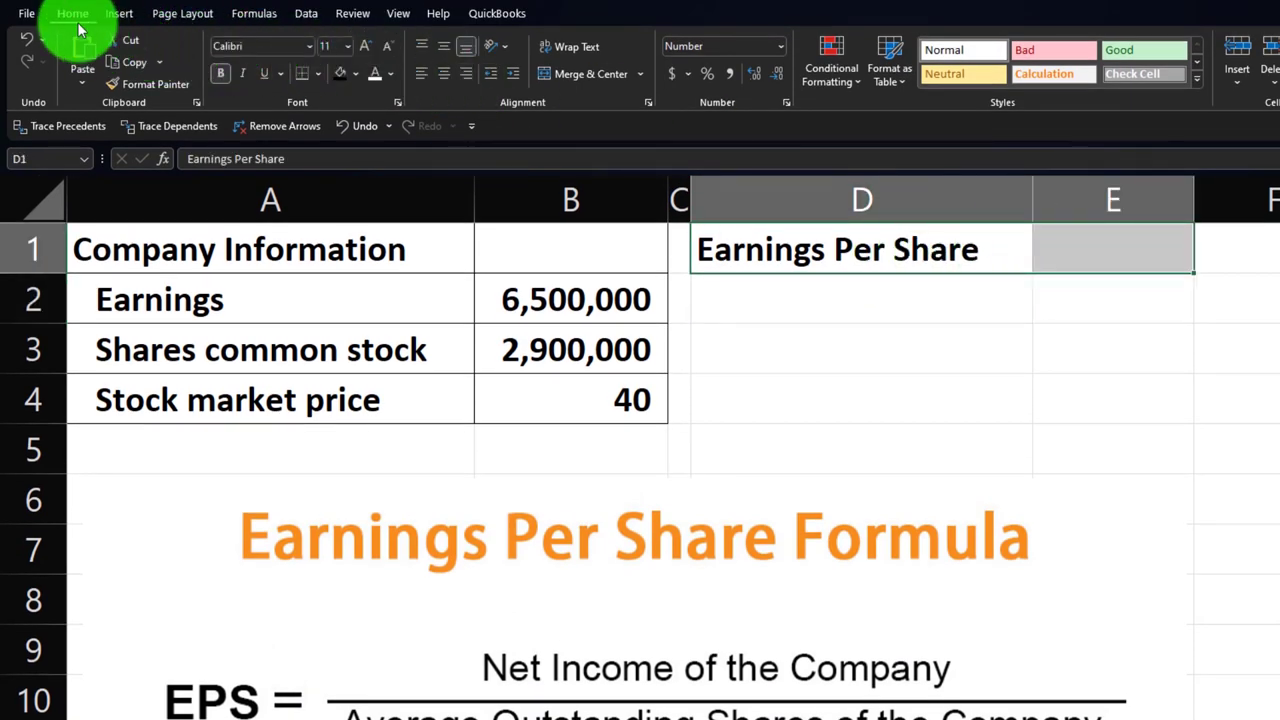
click(343, 75)
click(374, 73)
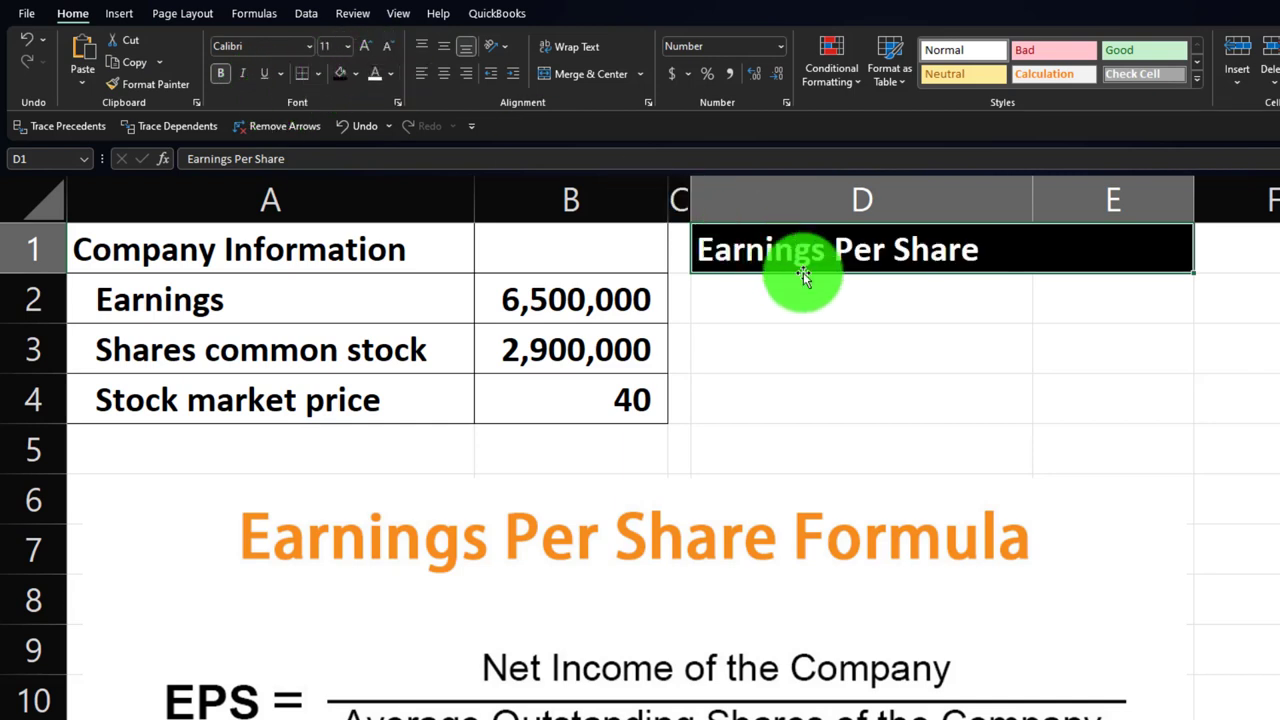
click(835, 290)
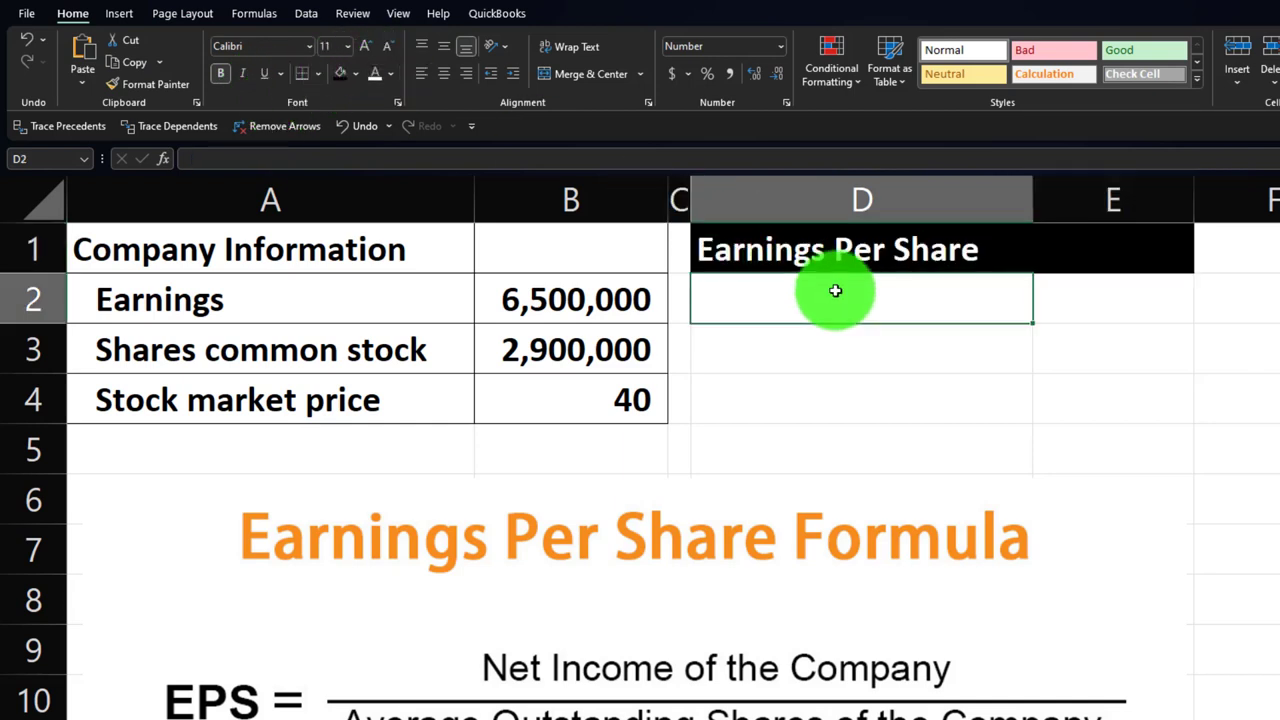
Step: Link D2:E3 to the earnings and shares data with =A2, =B2, =A3 and =B3
text(=)
key(Left)
key(Left)
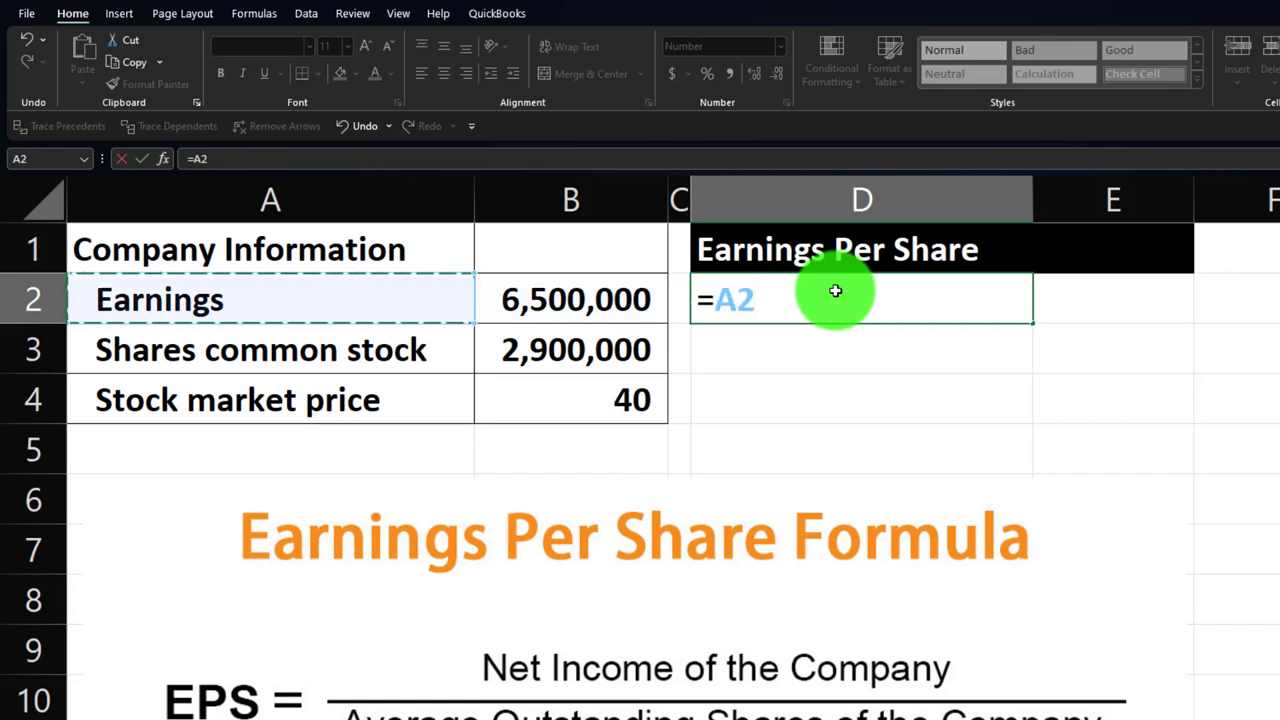
key(Tab)
text(=)
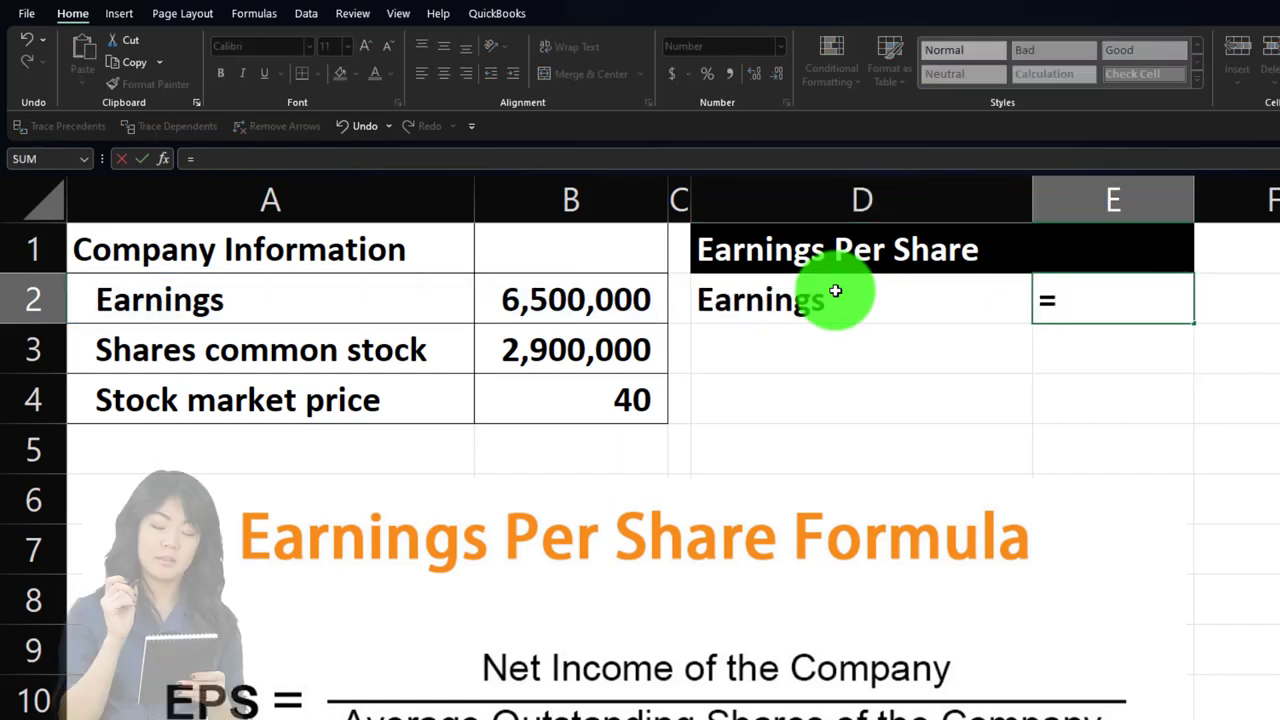
key(Left)
key(Left)
key(Left)
key(Return)
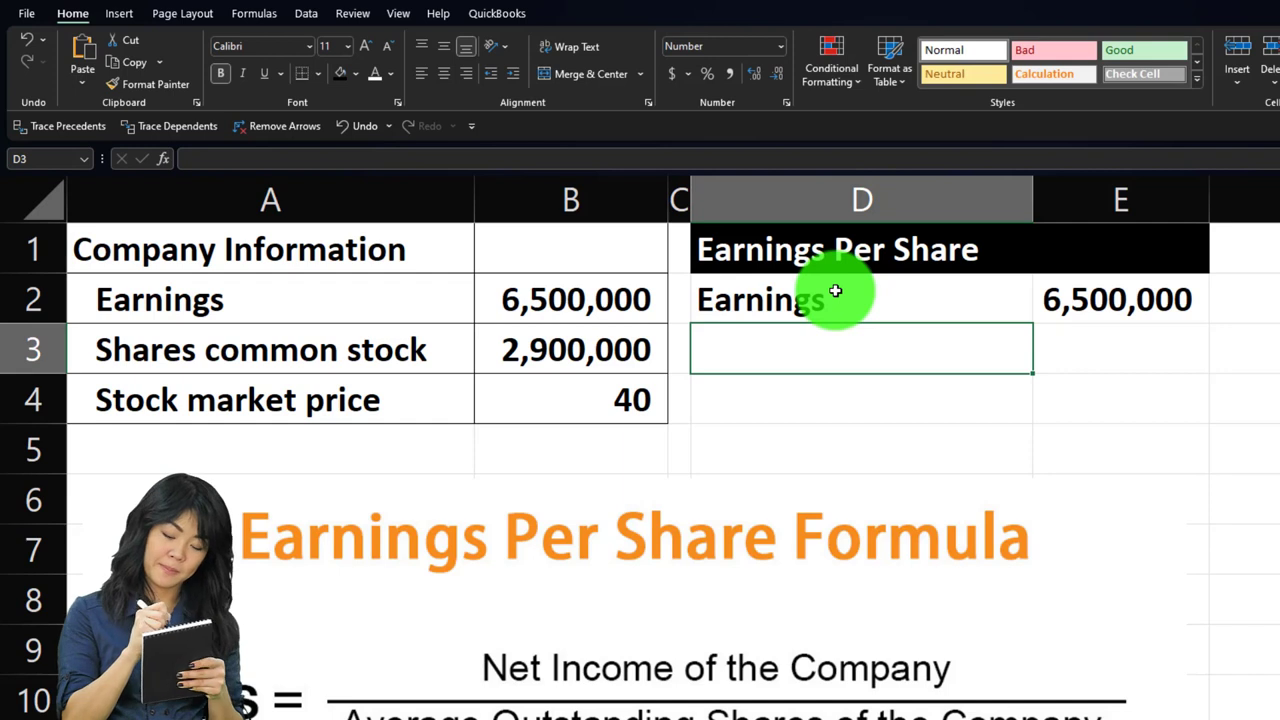
text(=)
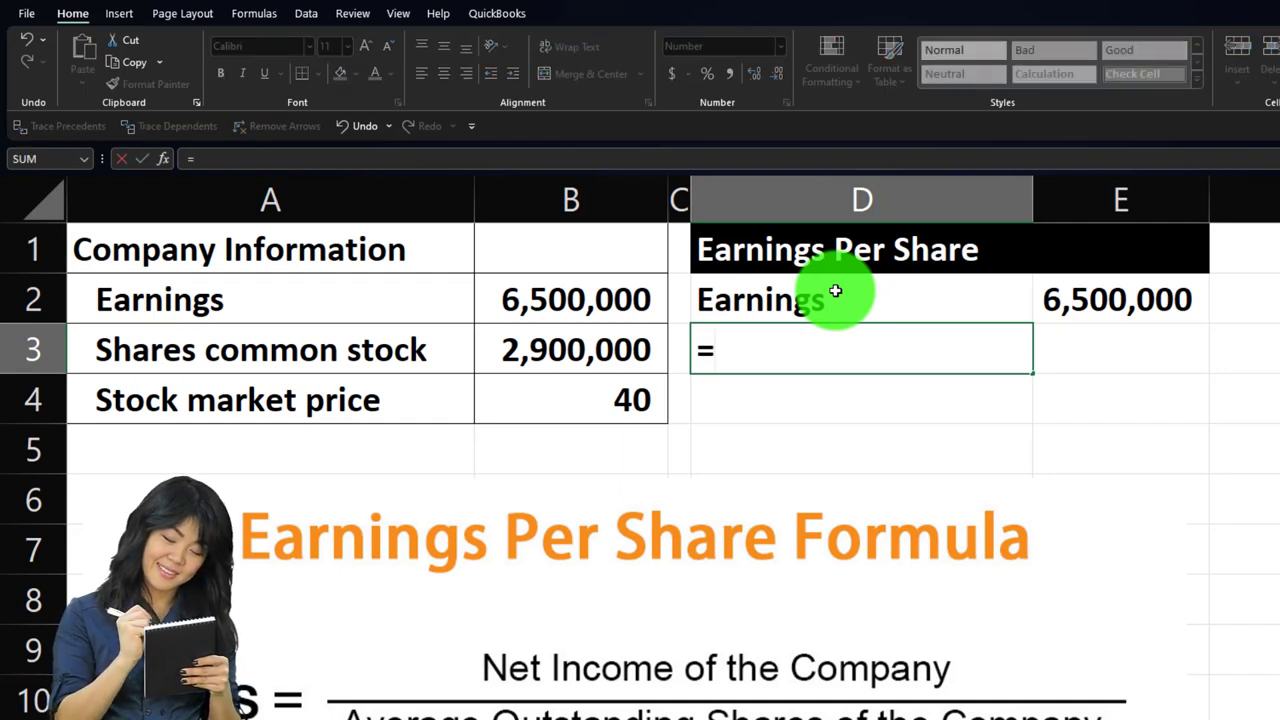
key(Left)
key(Left)
key(Tab)
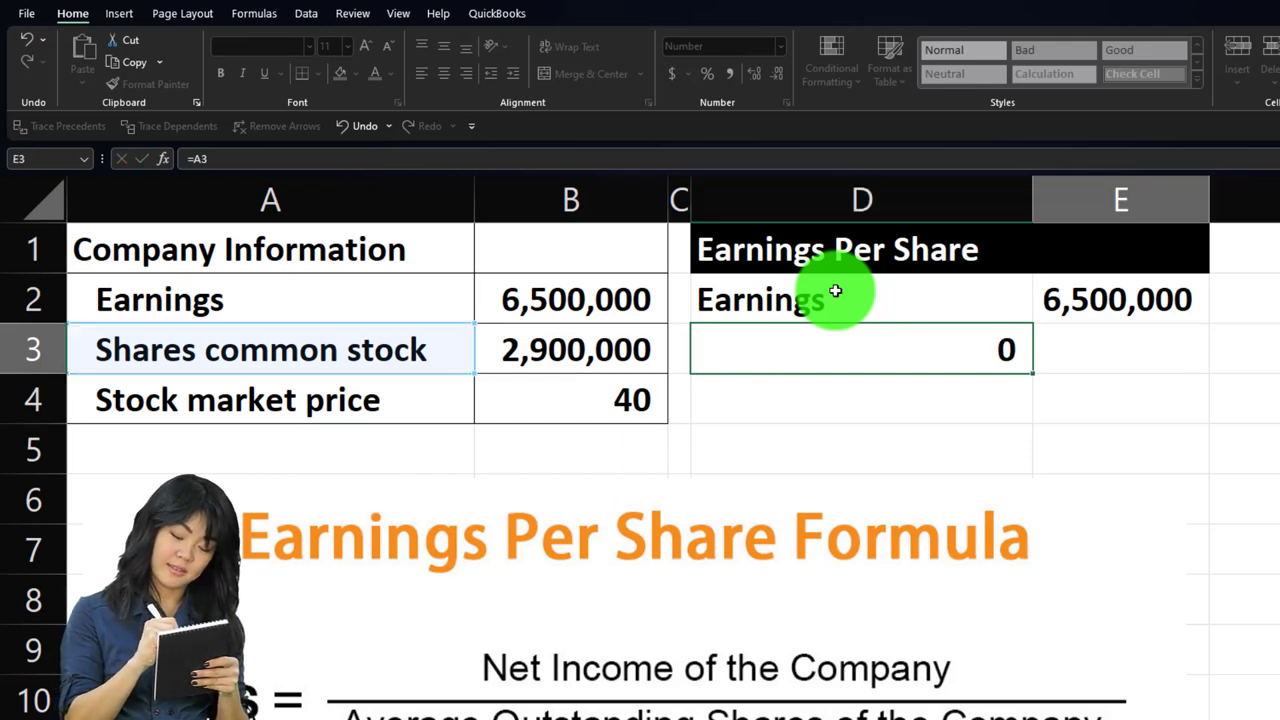
text(=)
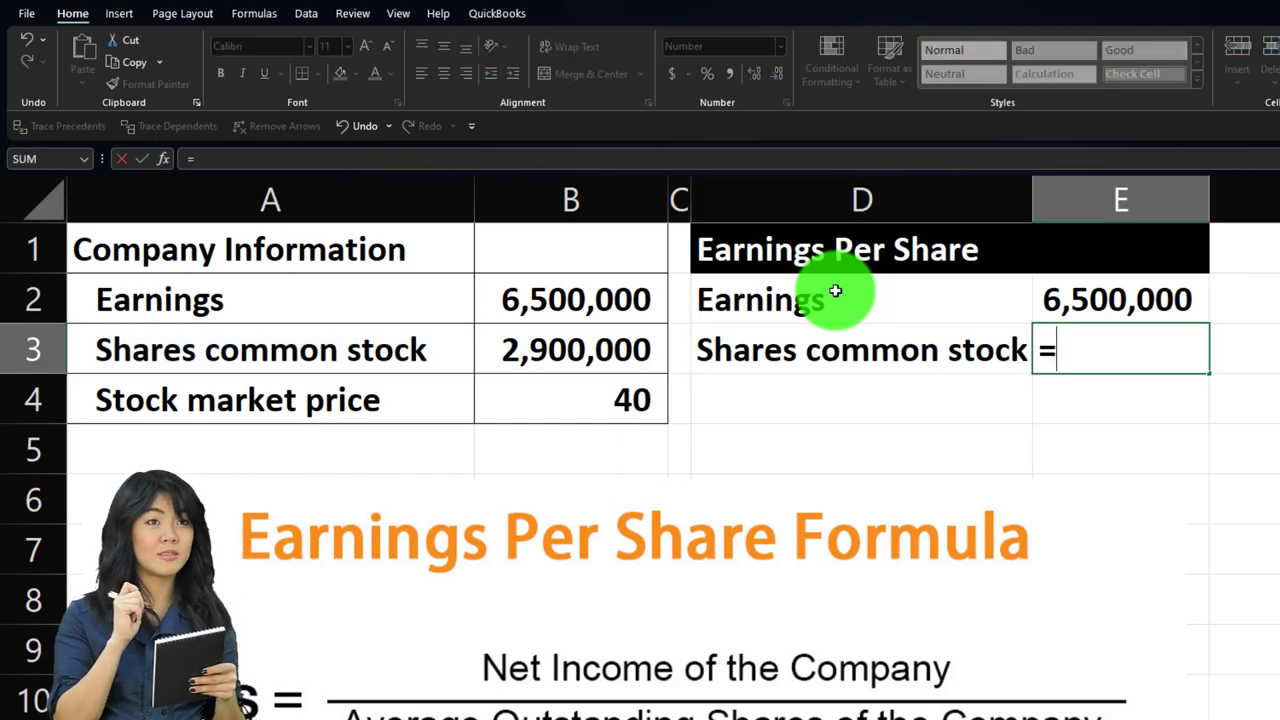
key(Left)
key(Left)
key(Left)
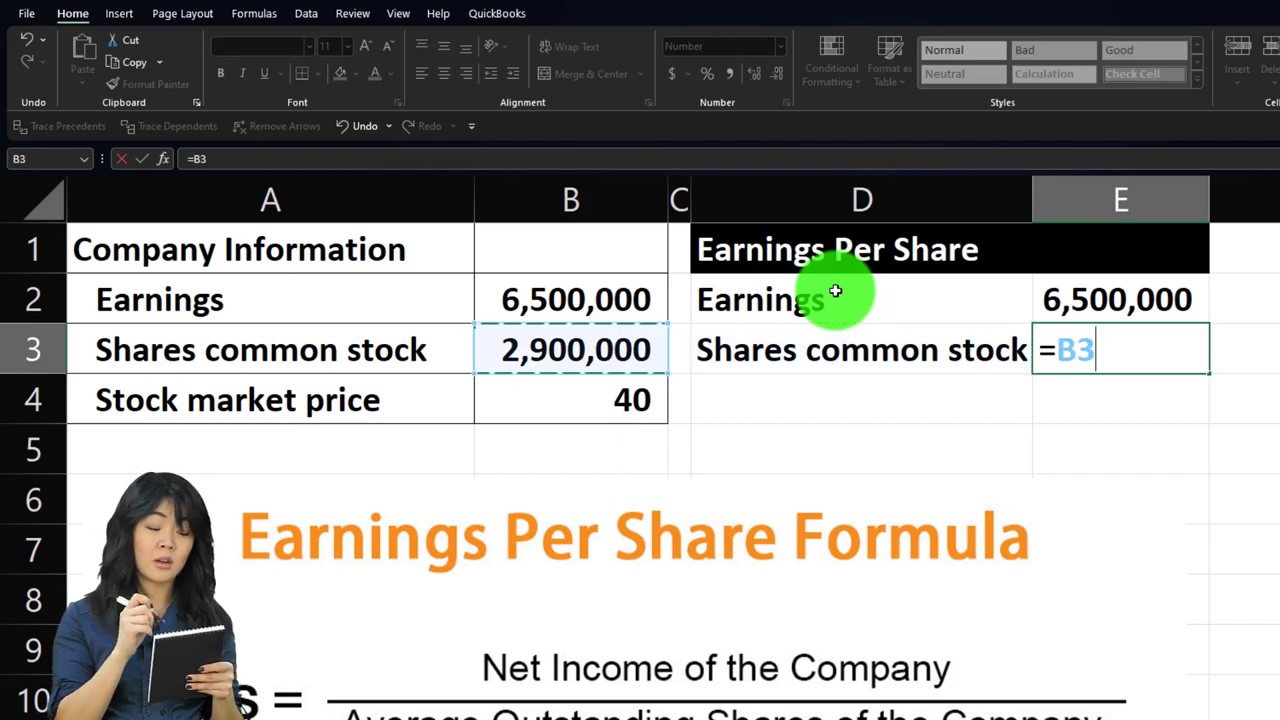
key(Return)
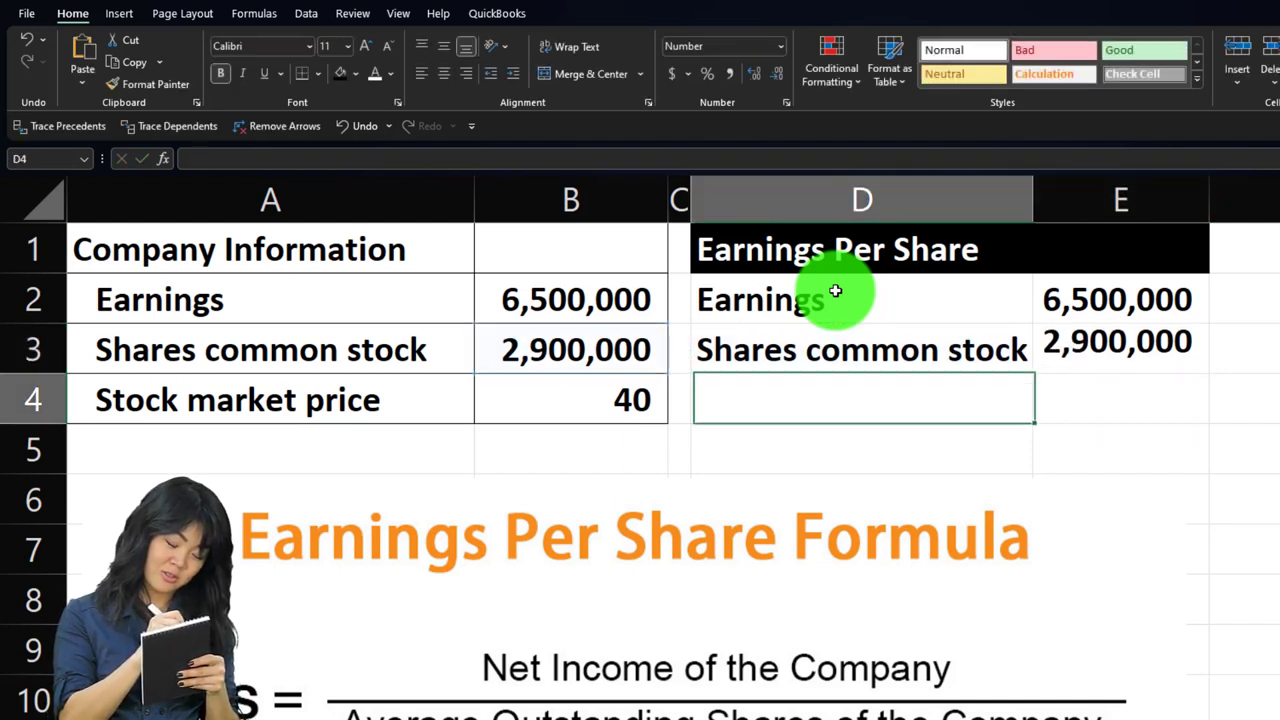
Step: Label D4 'Earnings per share' and enter =E2/E3 in E4, giving 2.24
key(Up)
key(Right)
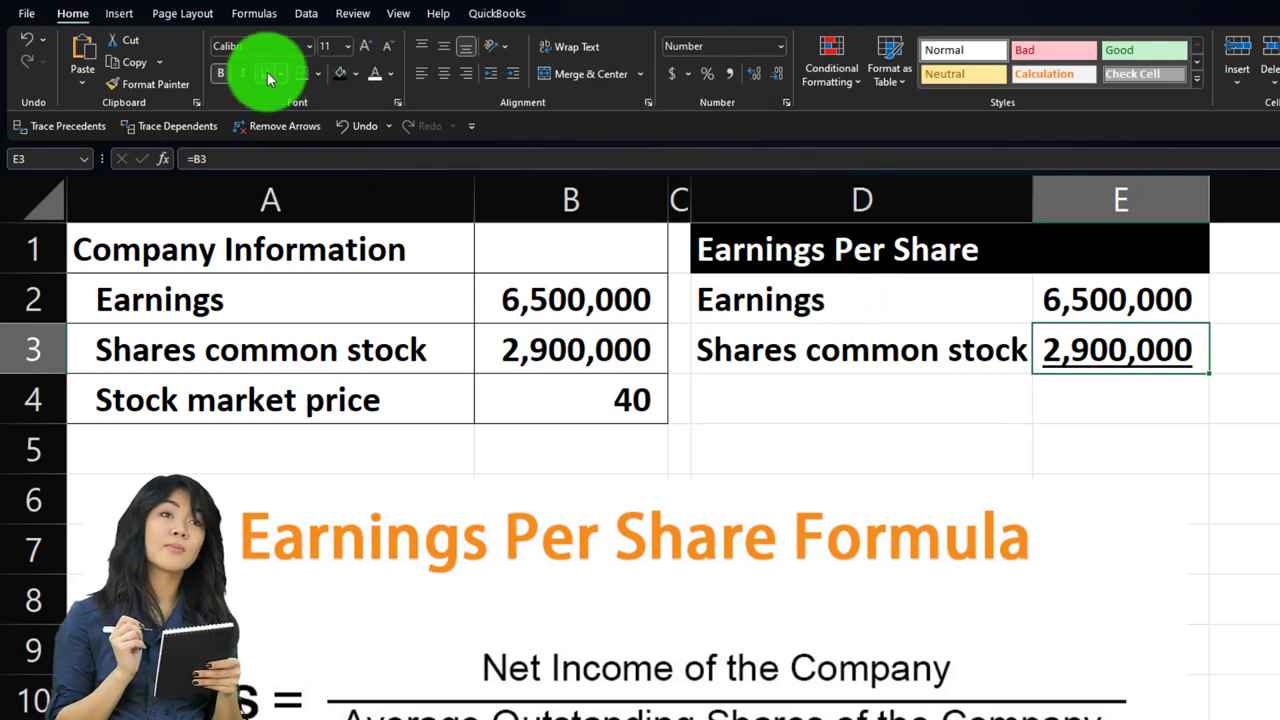
key(Down)
key(Left)
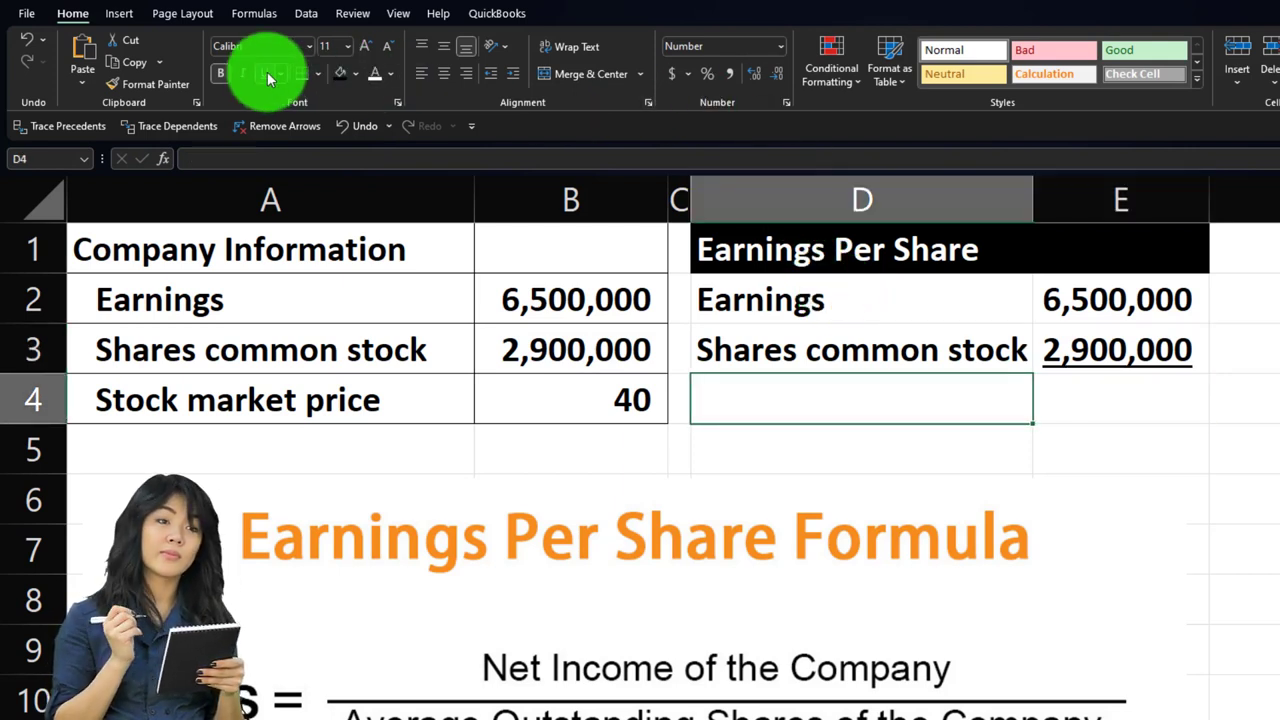
text(Earnings per share)
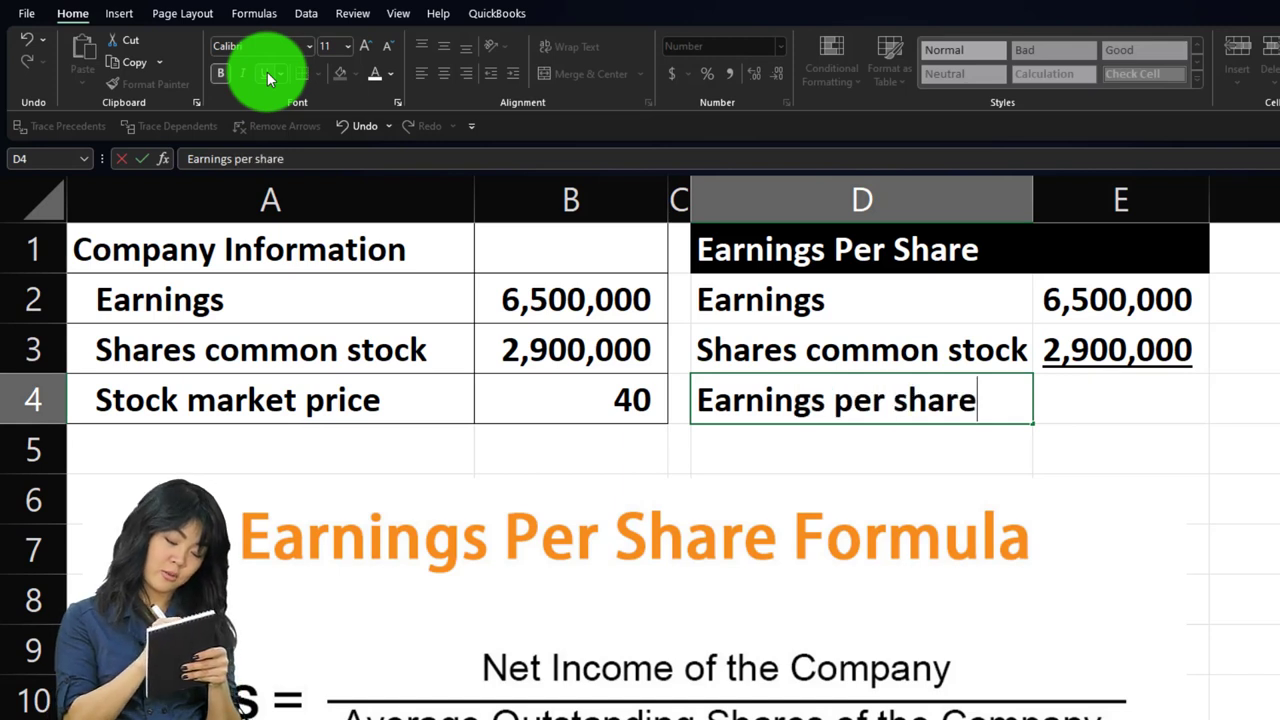
key(Tab)
text(=)
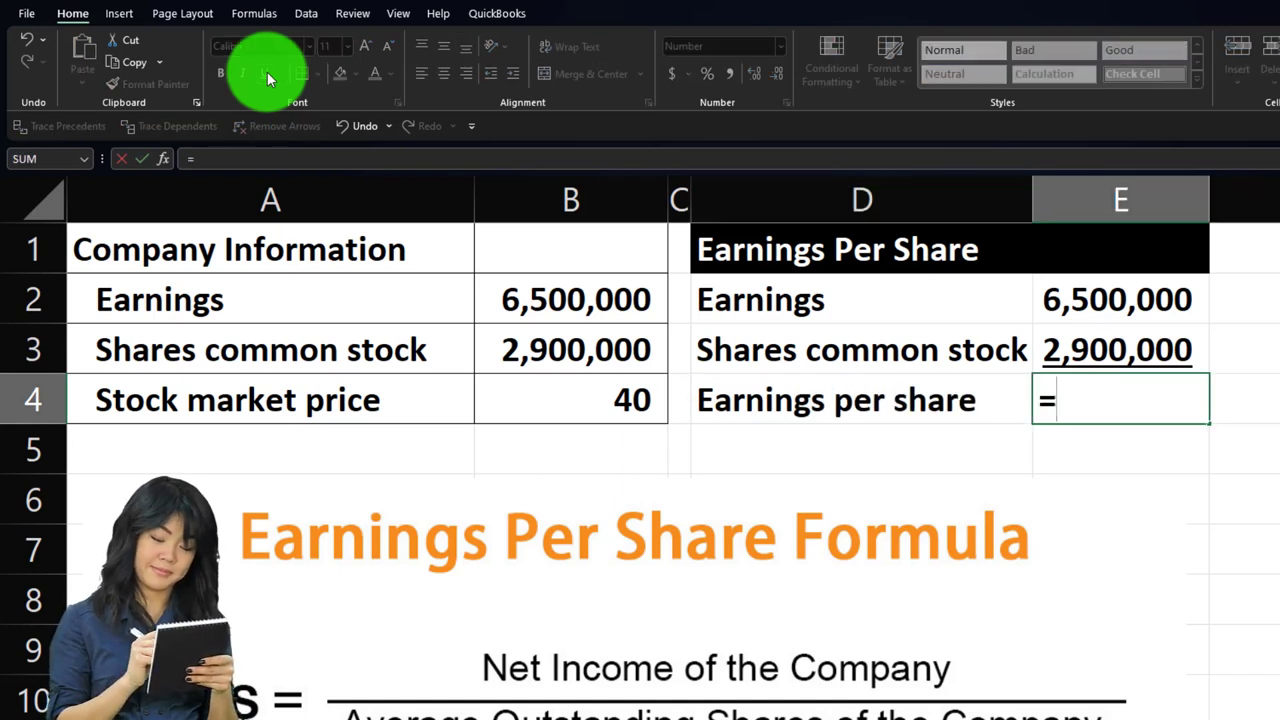
key(Up)
key(Up)
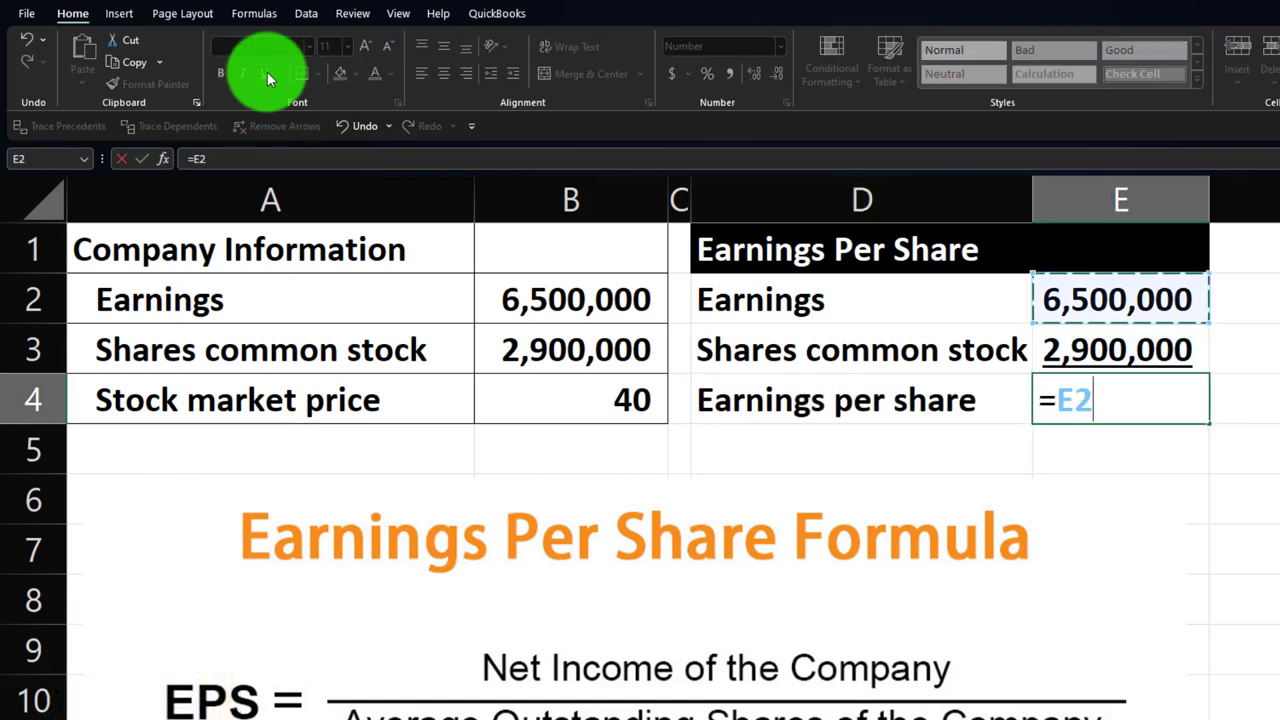
text(/)
key(Up)
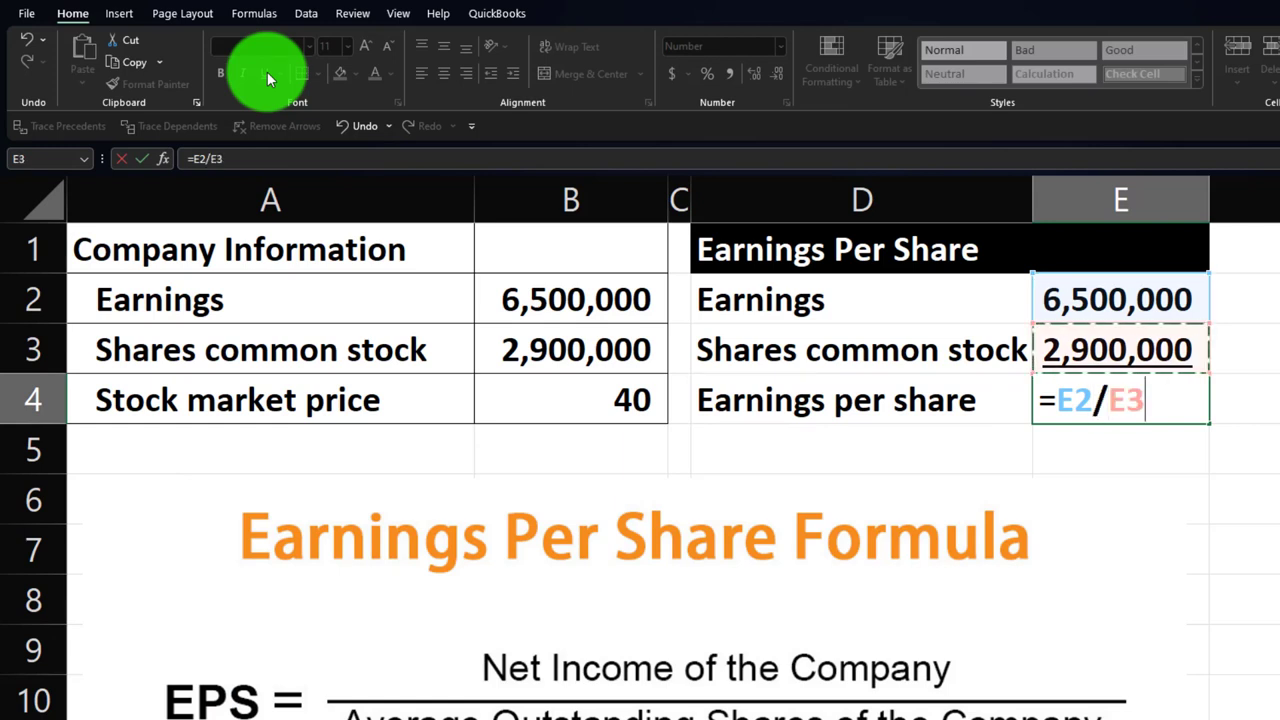
key(Return)
key(Up)
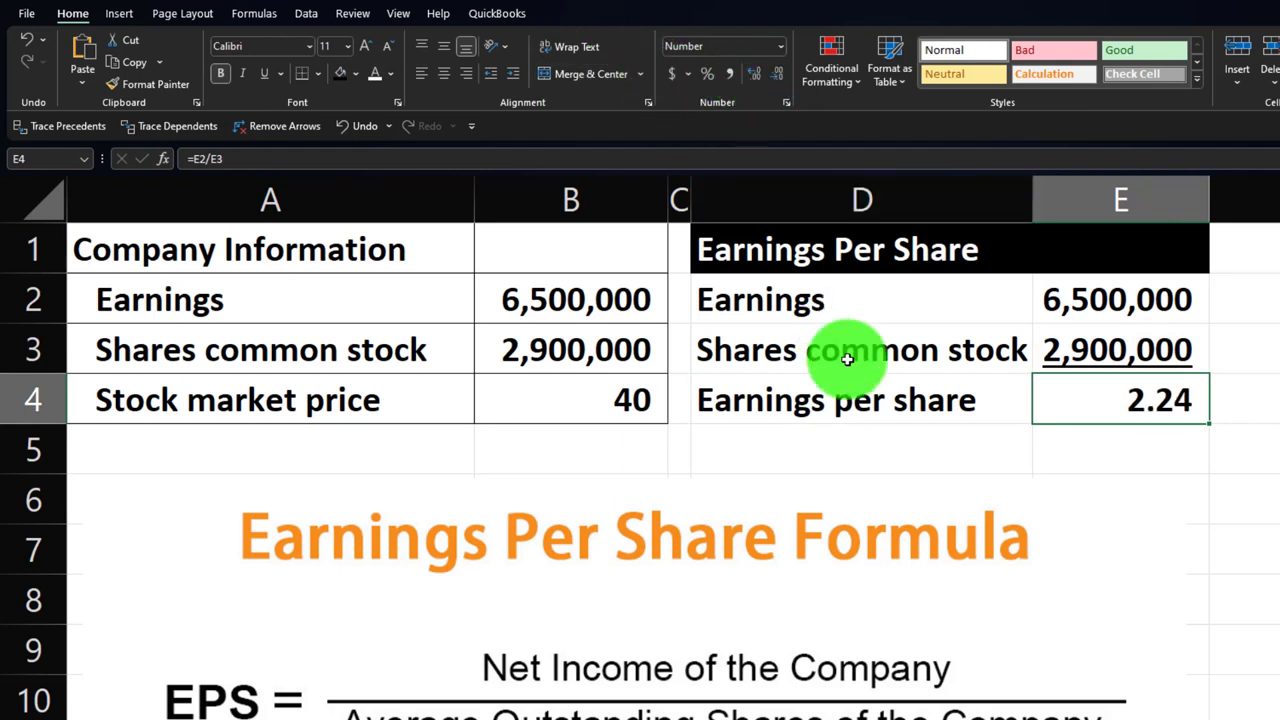
click(950, 305)
shift+click(1062, 305)
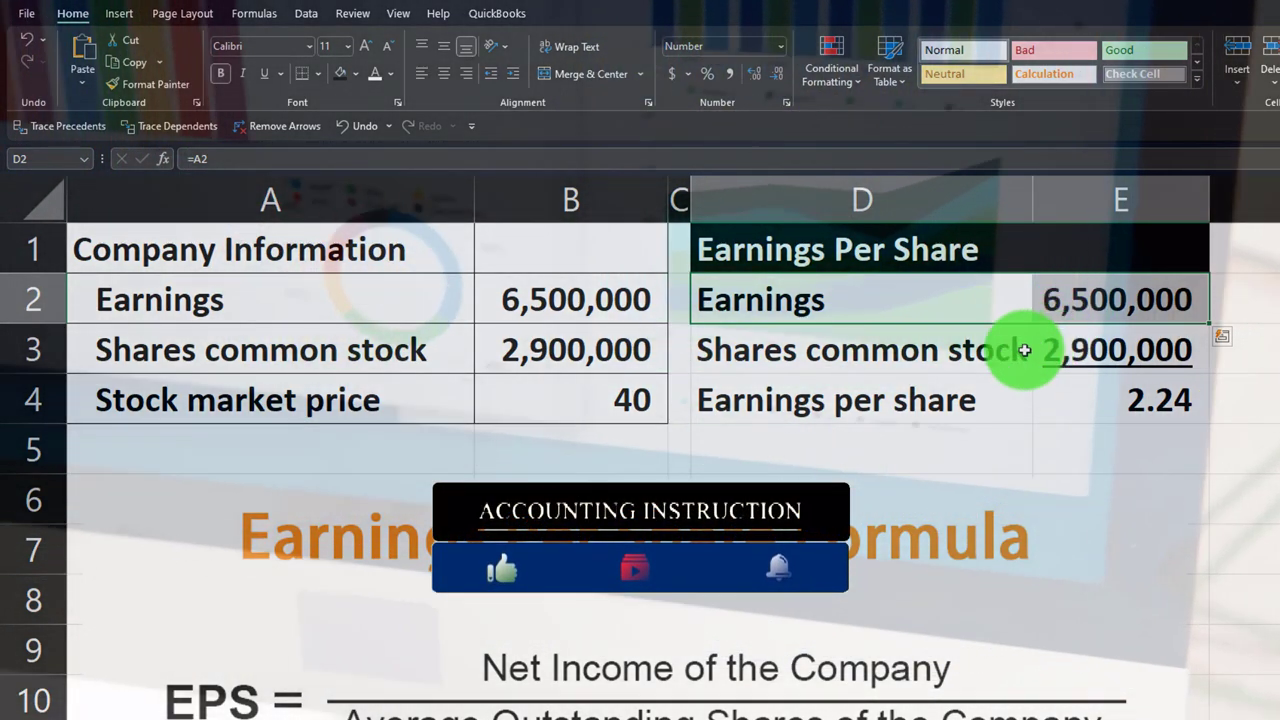
click(1071, 351)
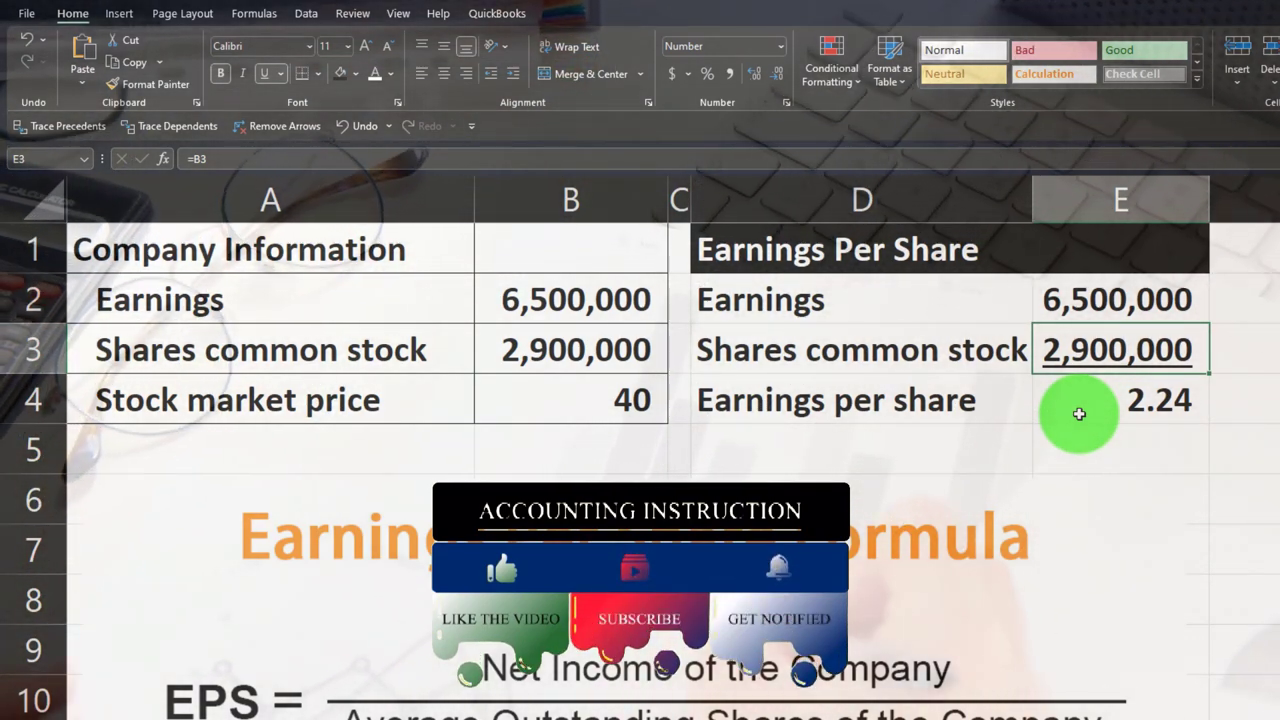
scroll(1079, 414, down, 1)
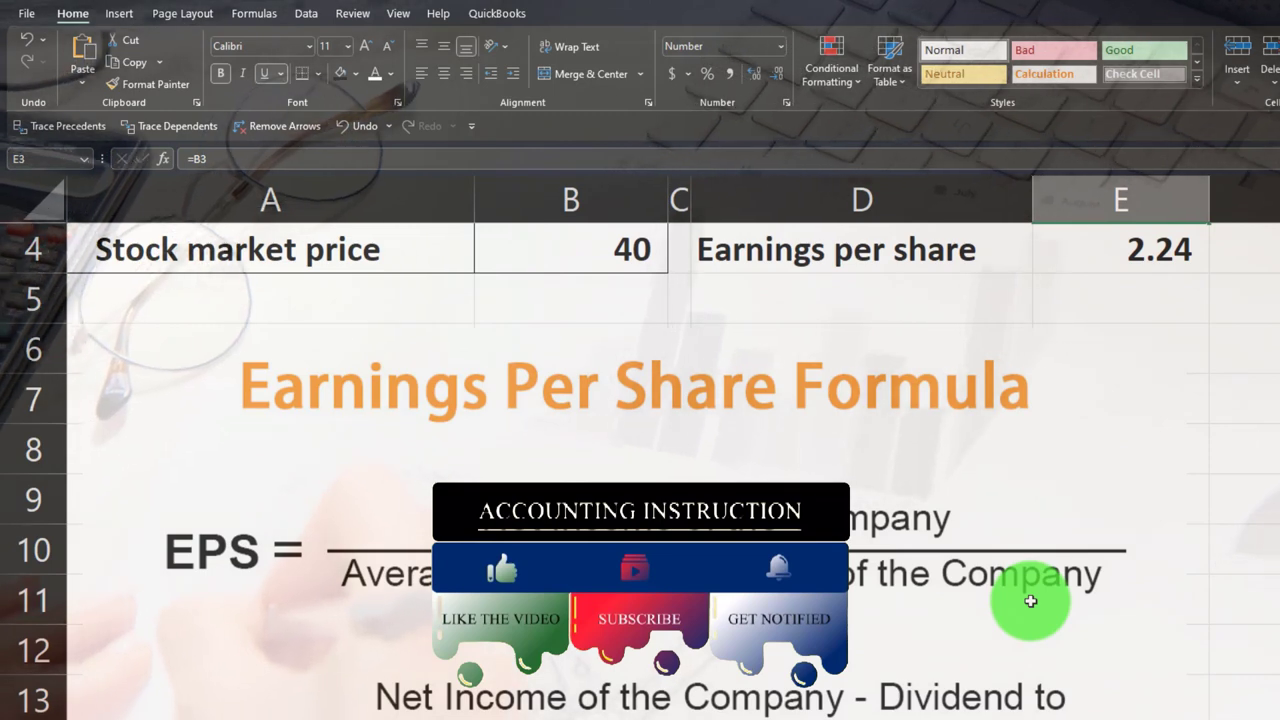
scroll(1030, 601, up, 1)
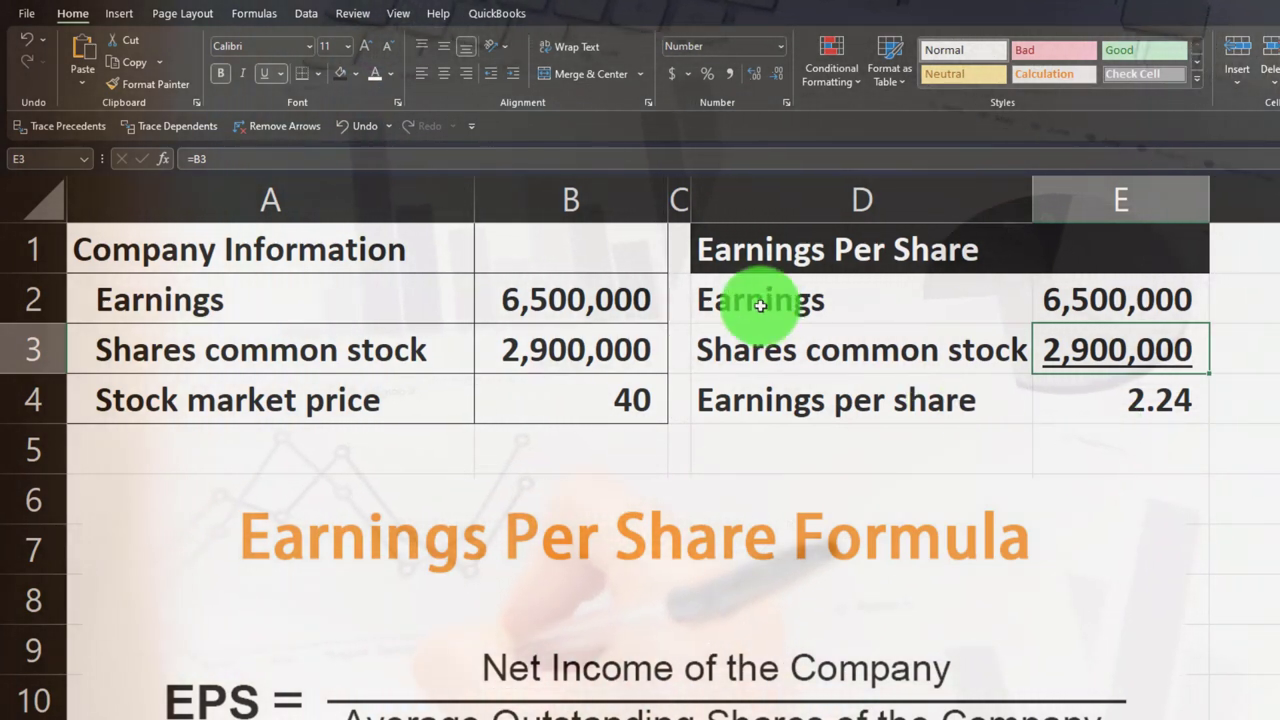
Step: Apply All Borders and a light cyan fill from More Colors to D2:E4
drag(751, 309, 1091, 396)
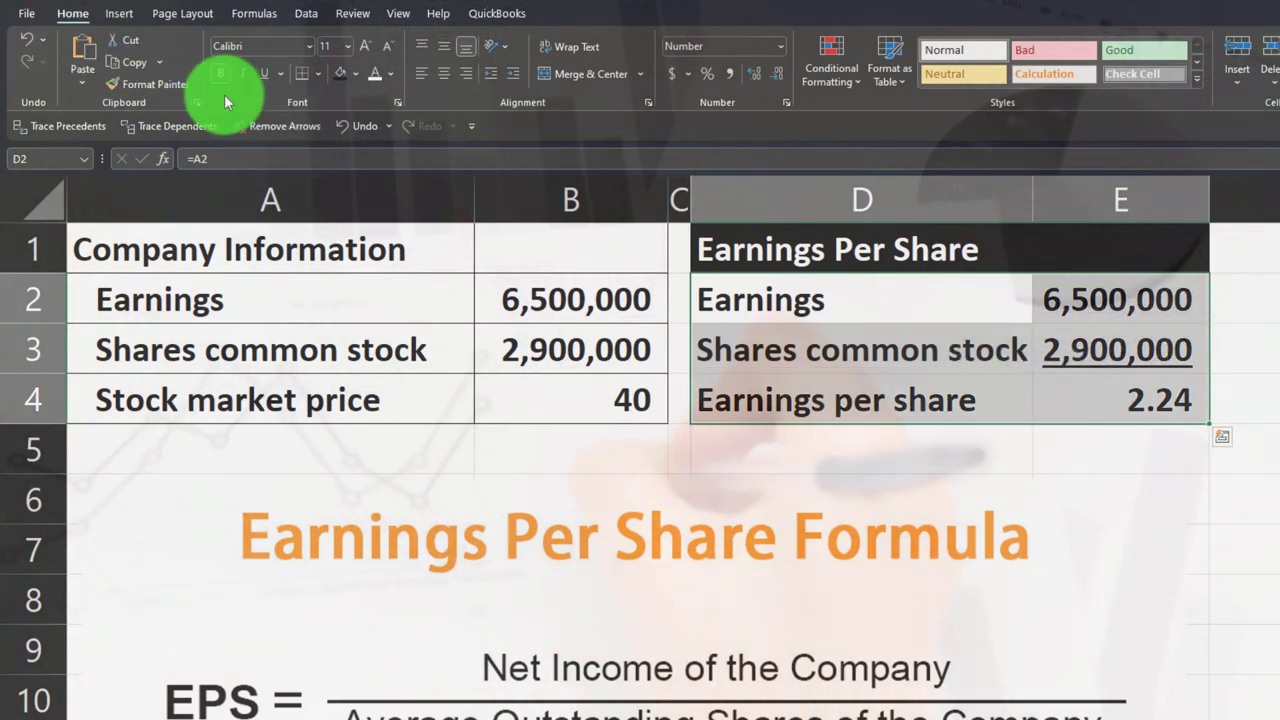
click(317, 75)
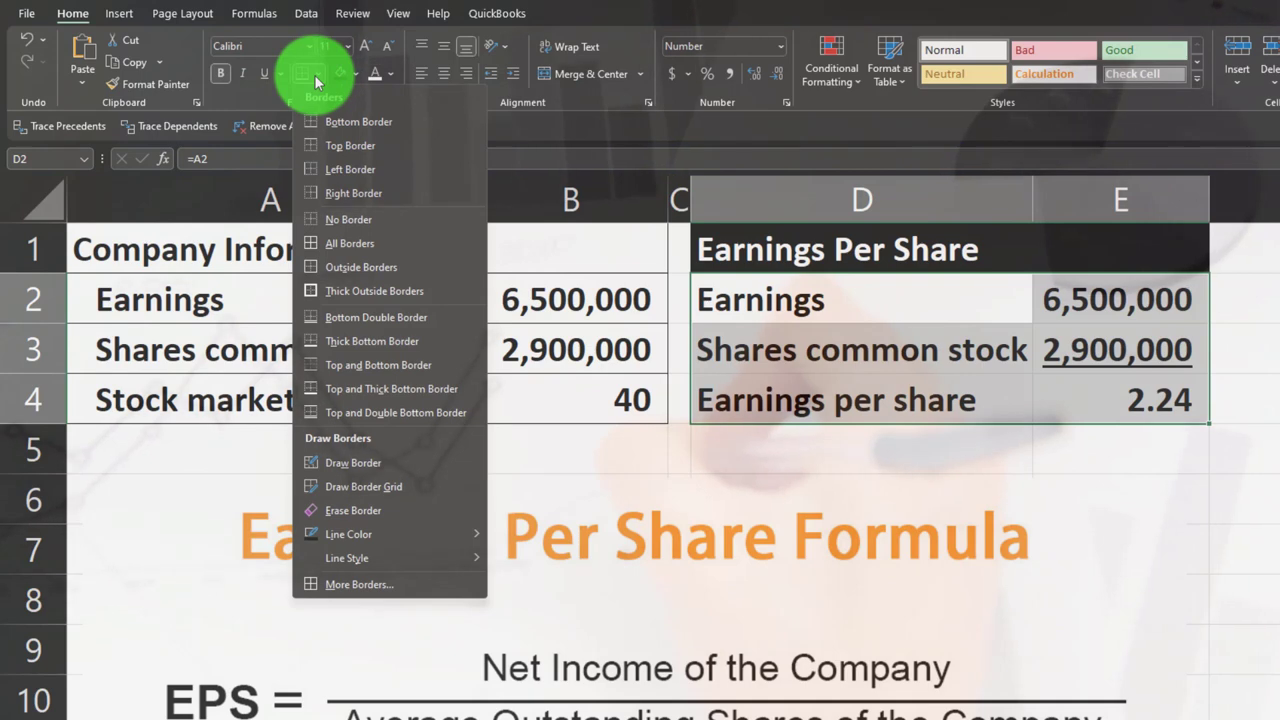
click(324, 236)
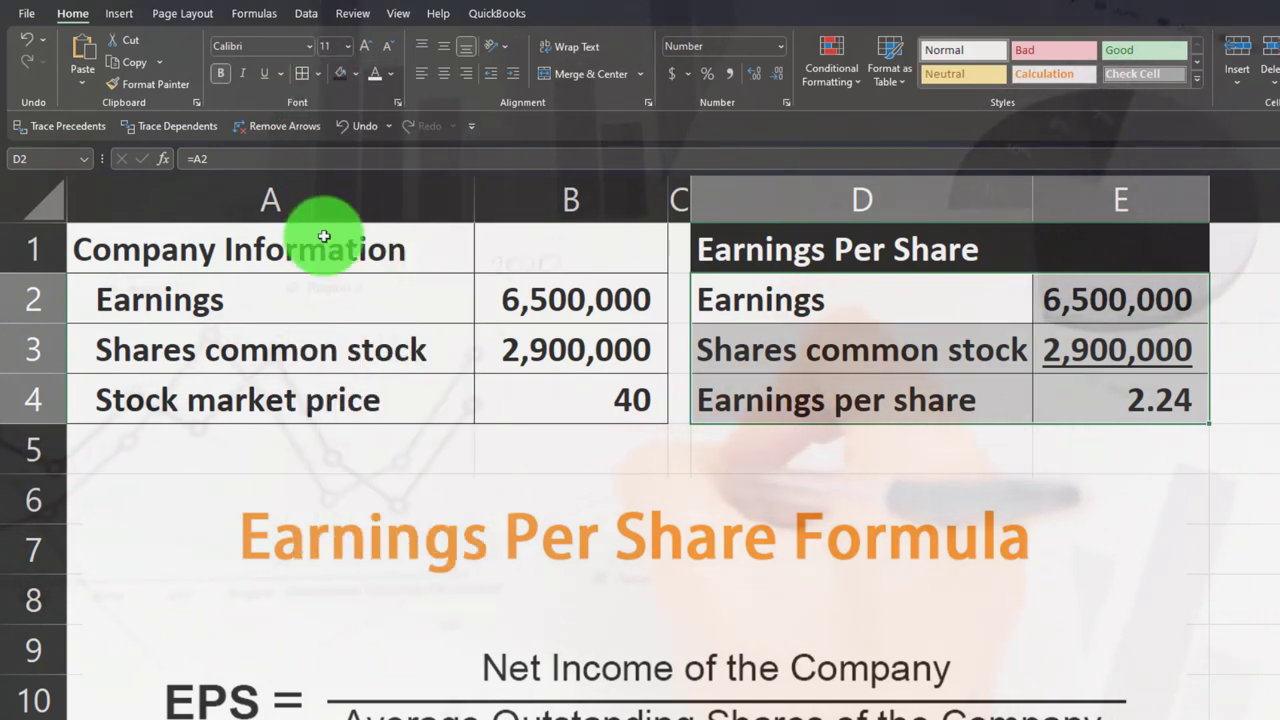
click(354, 74)
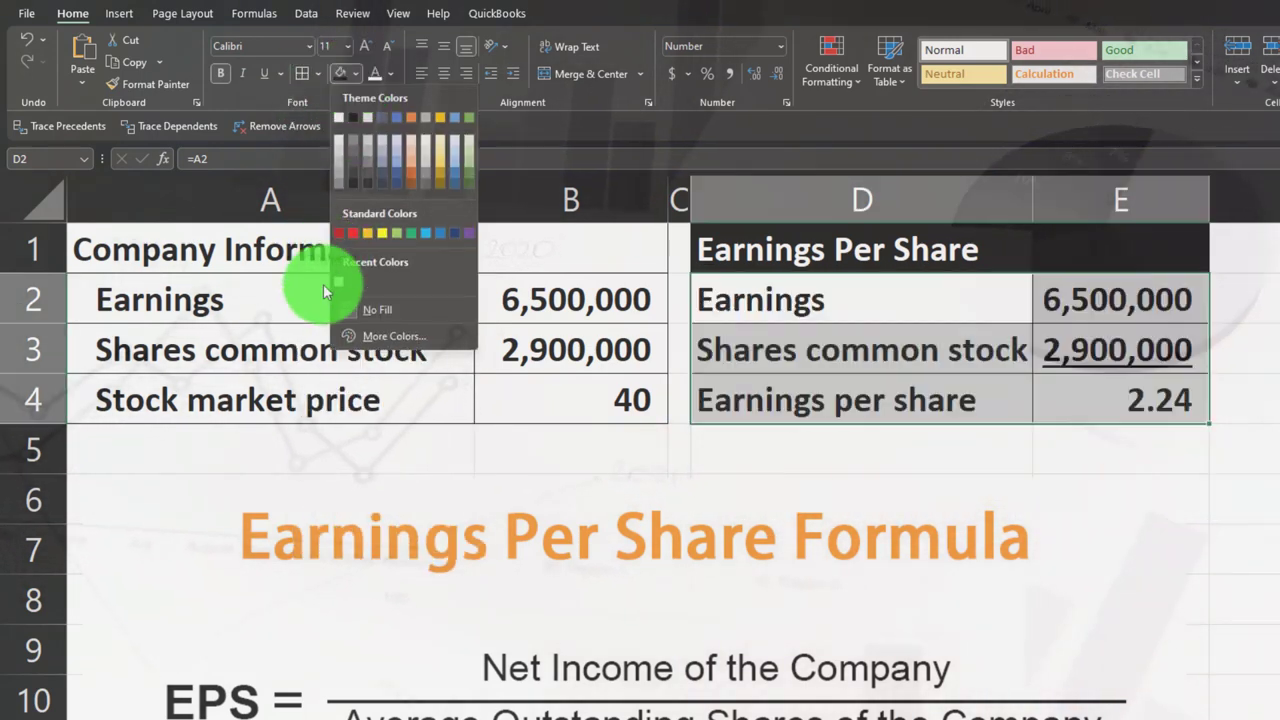
click(380, 337)
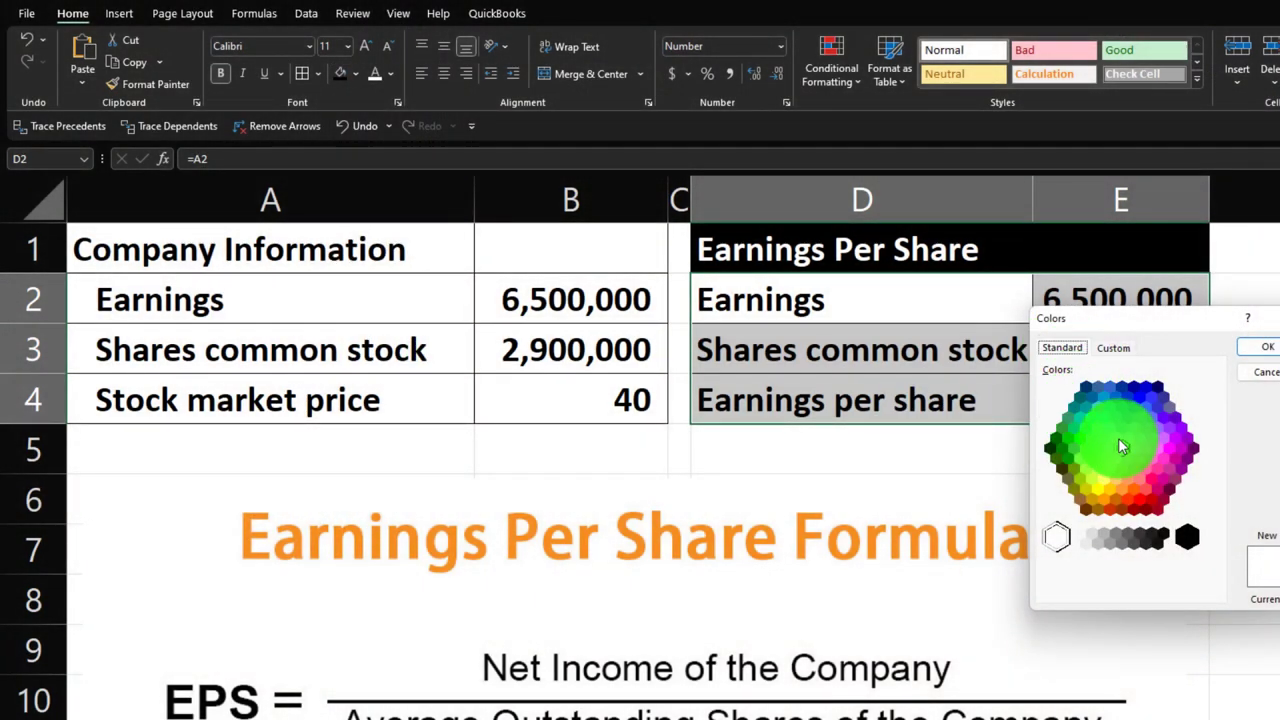
click(1117, 438)
click(1238, 378)
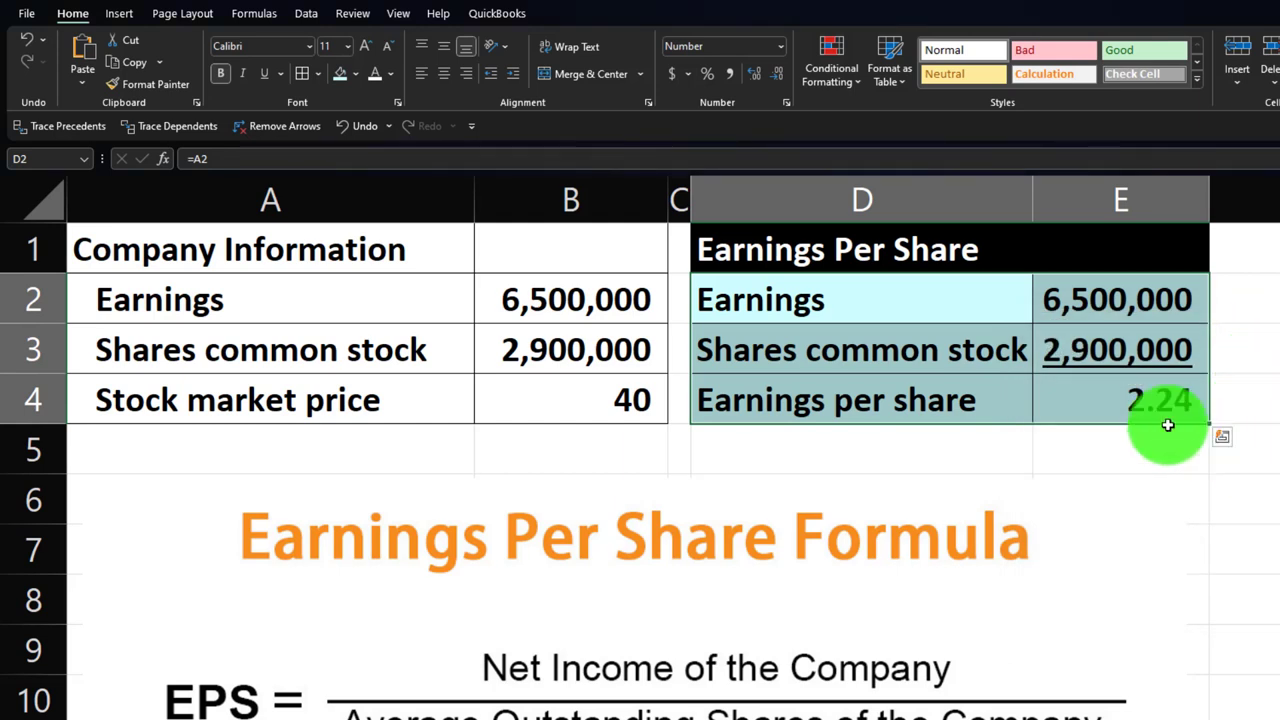
click(1129, 396)
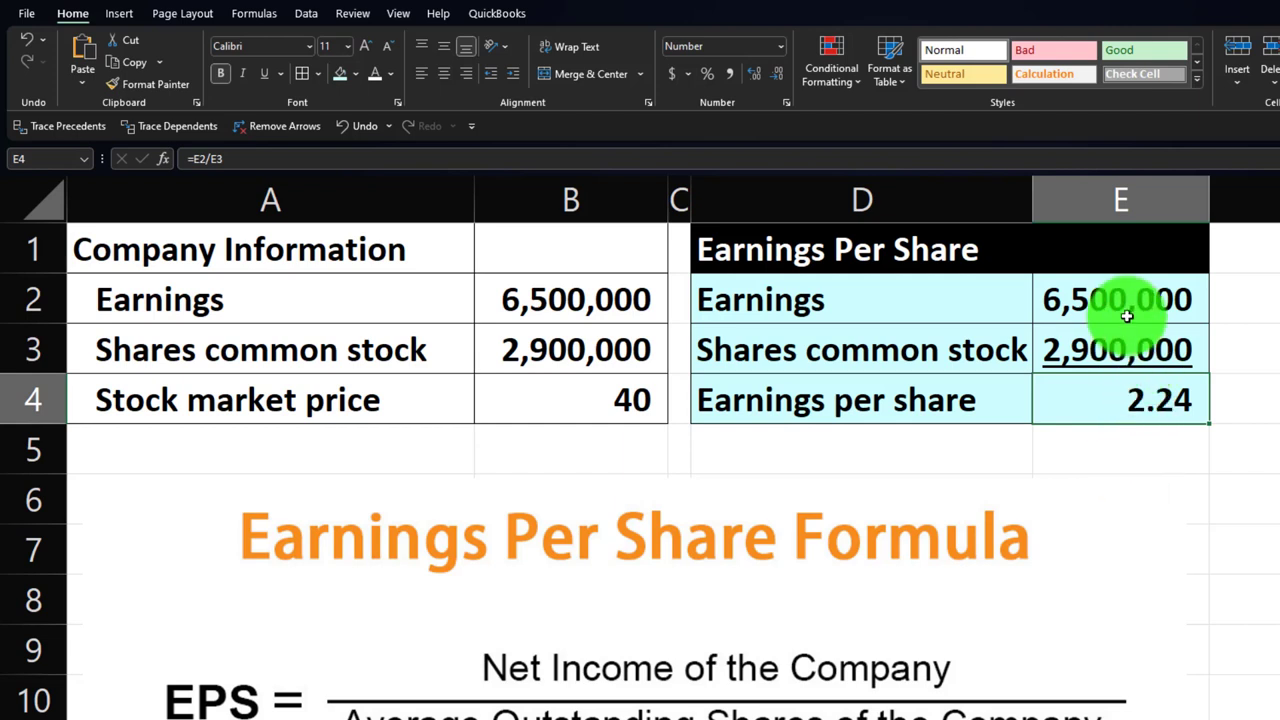
click(1123, 312)
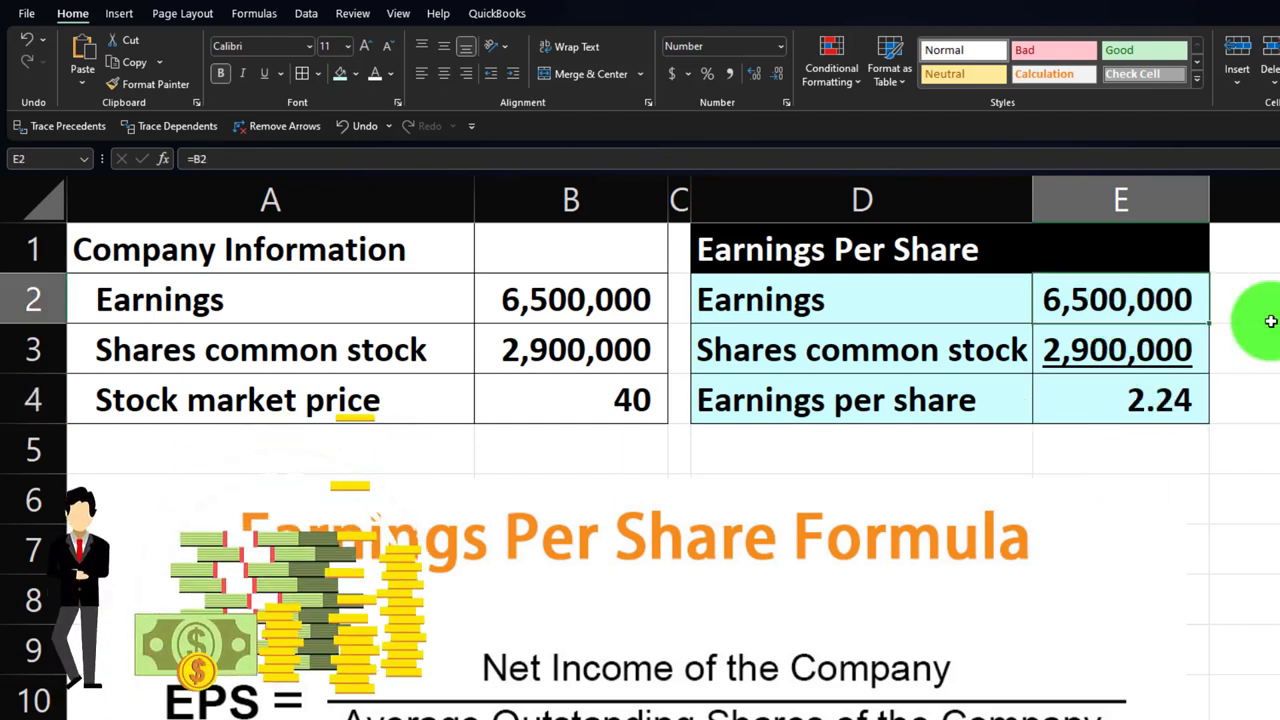
key(Down)
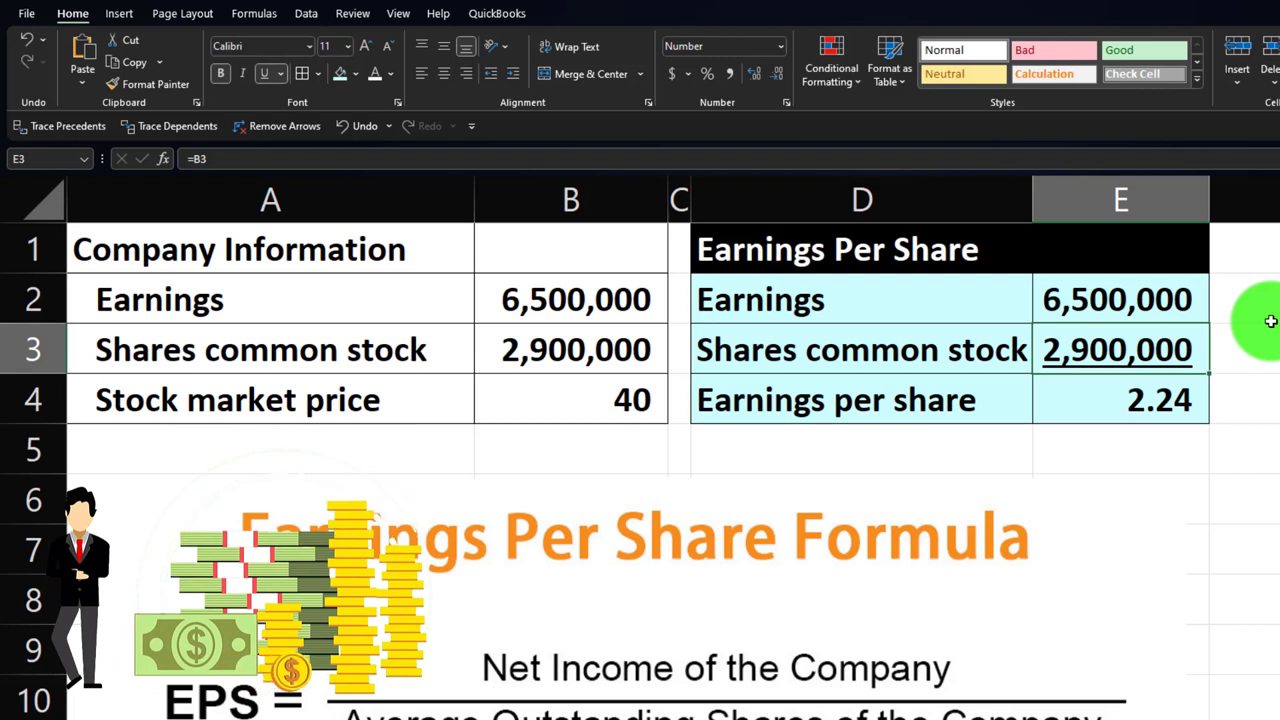
key(Down)
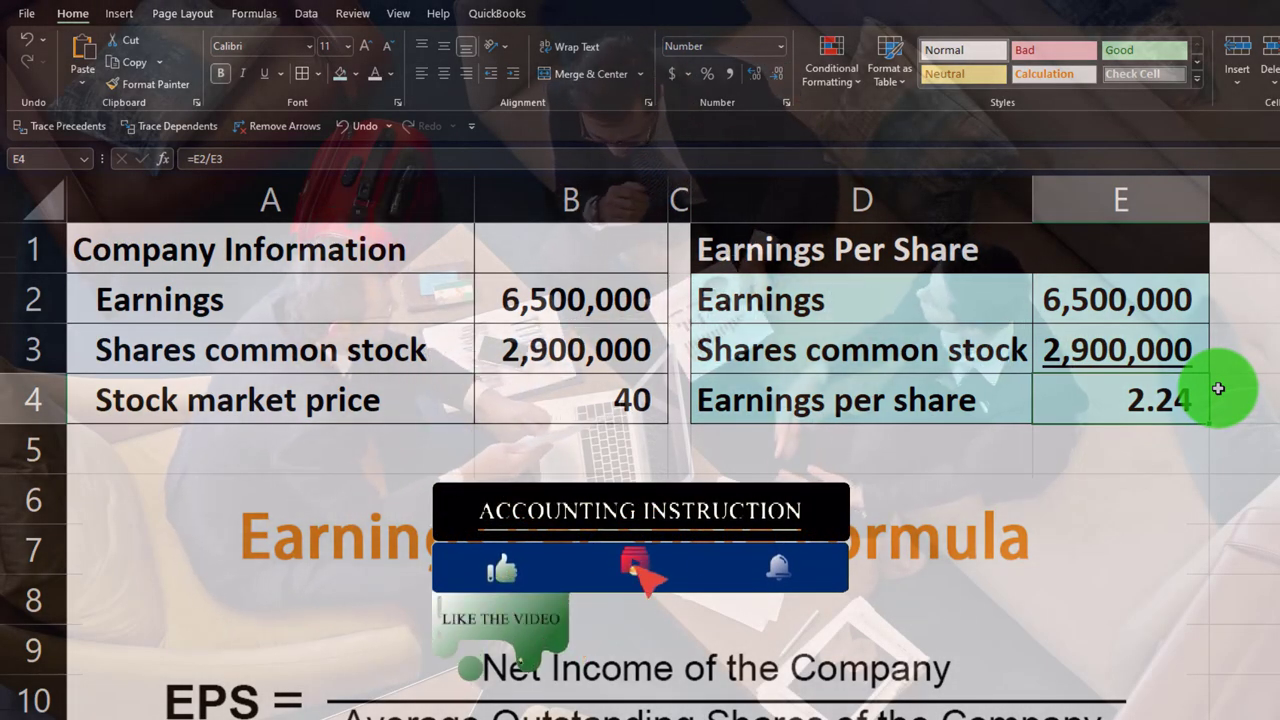
click(1158, 300)
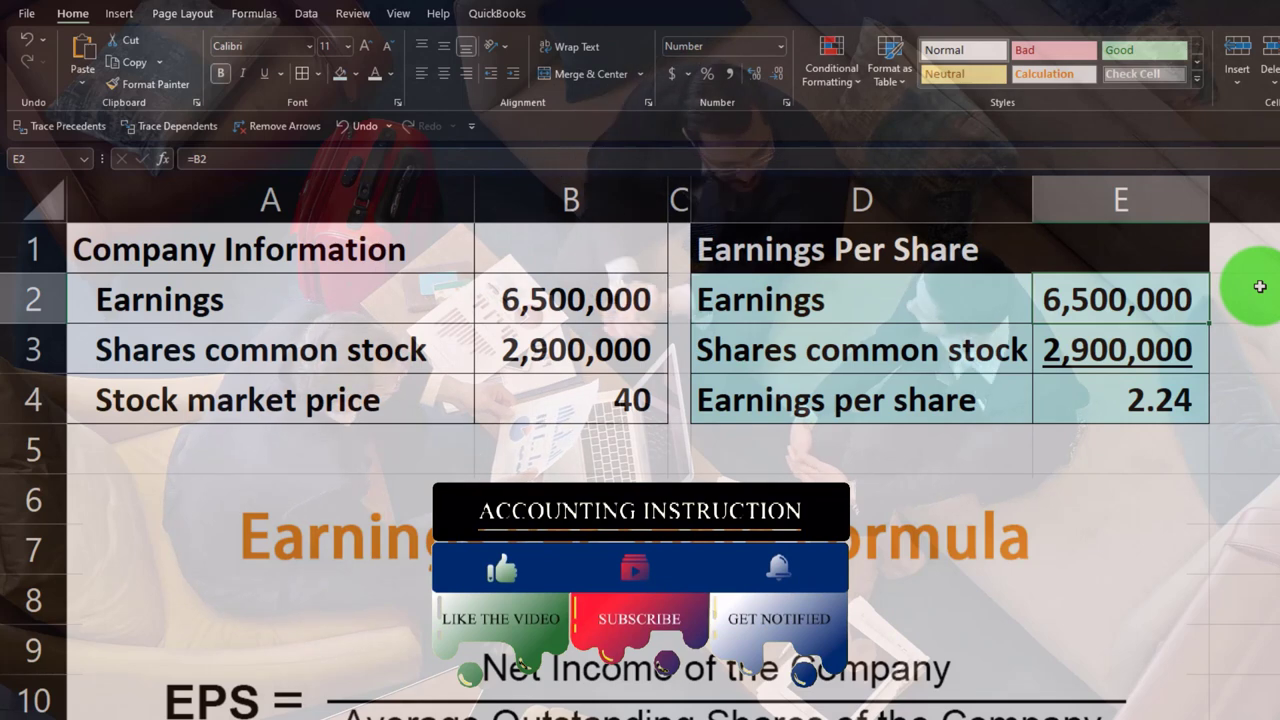
key(Down)
key(Down)
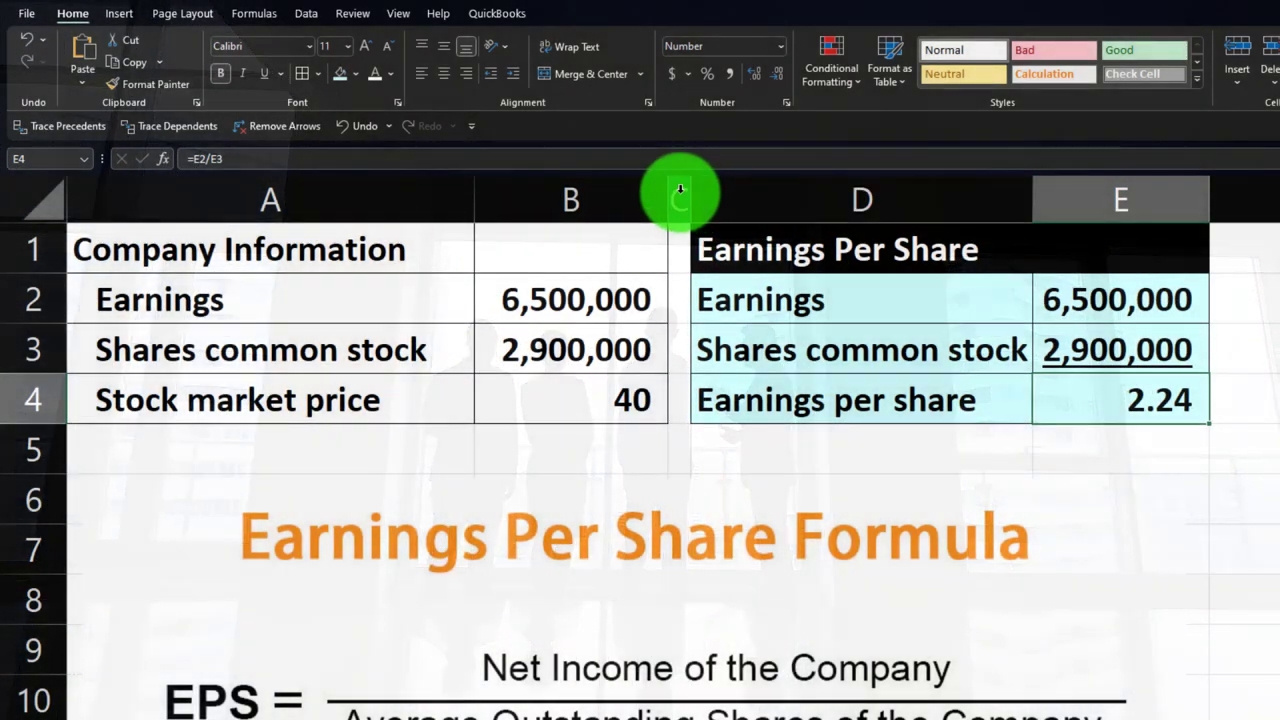
Step: Format-paint column C's narrow width onto column F and start typing the Price Earnings Ratio heading in G1
click(681, 188)
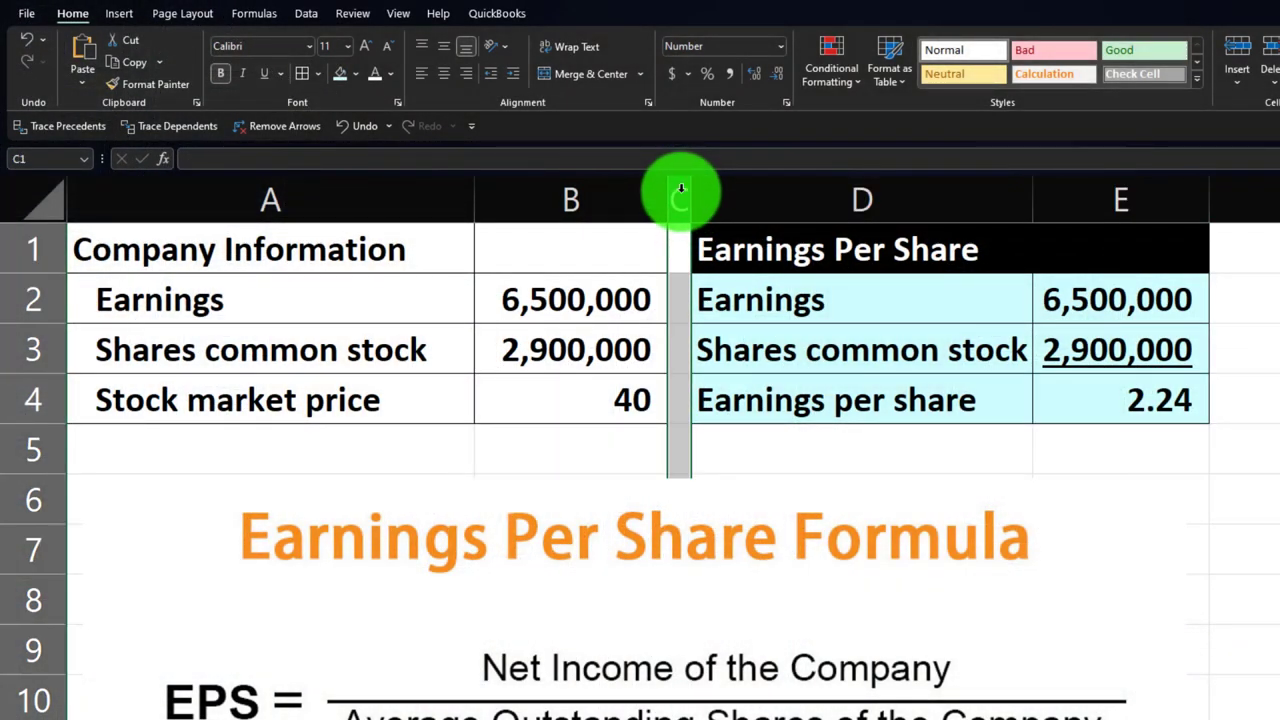
click(156, 86)
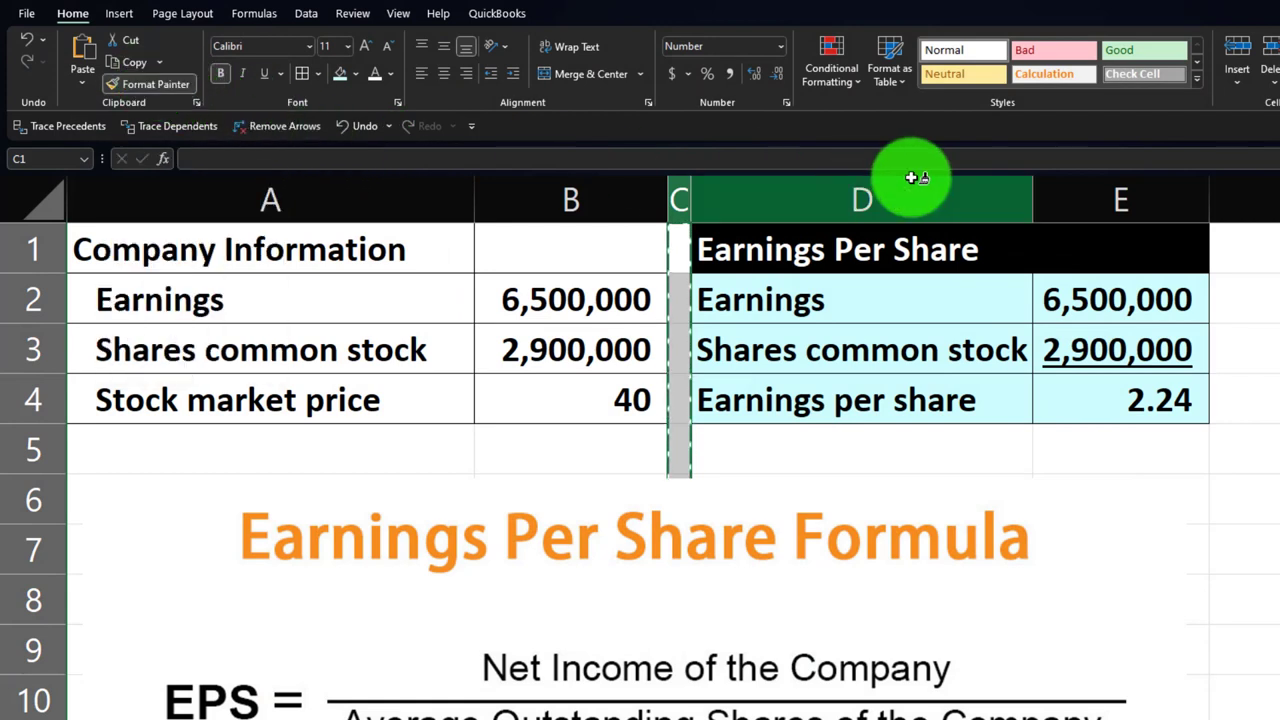
click(1264, 190)
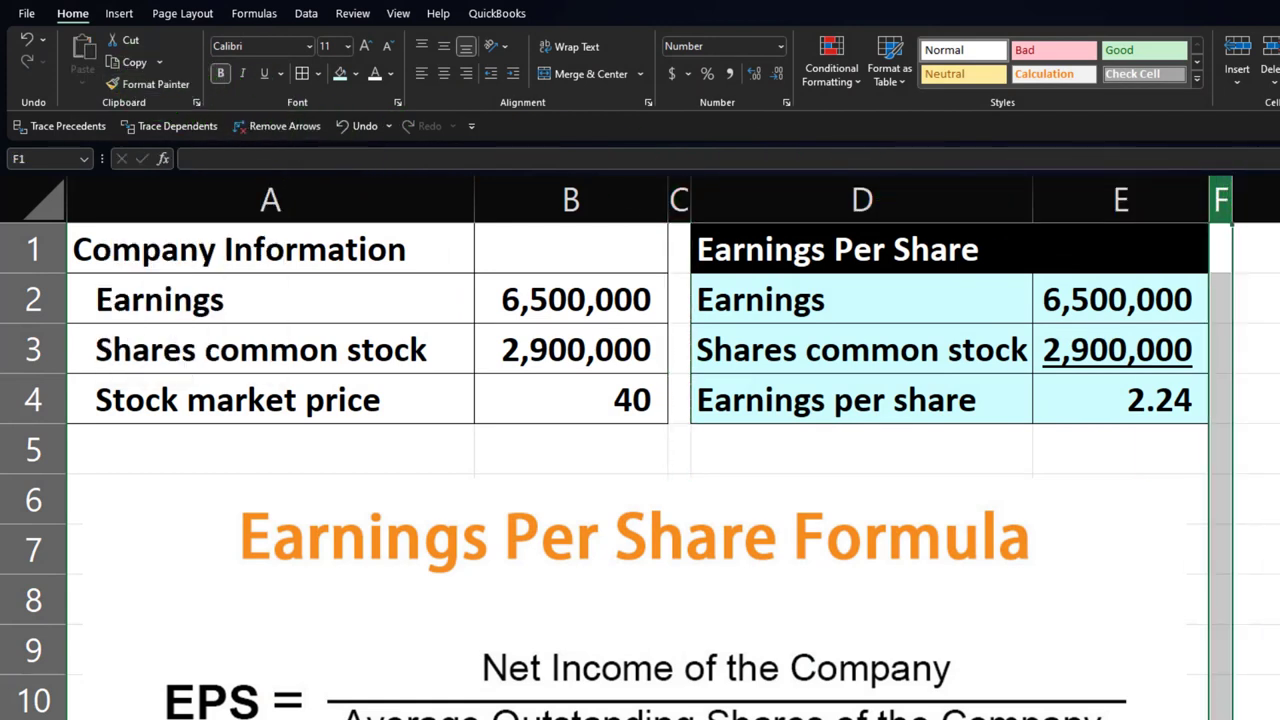
click(1258, 249)
text(Price Earnings Ratio)
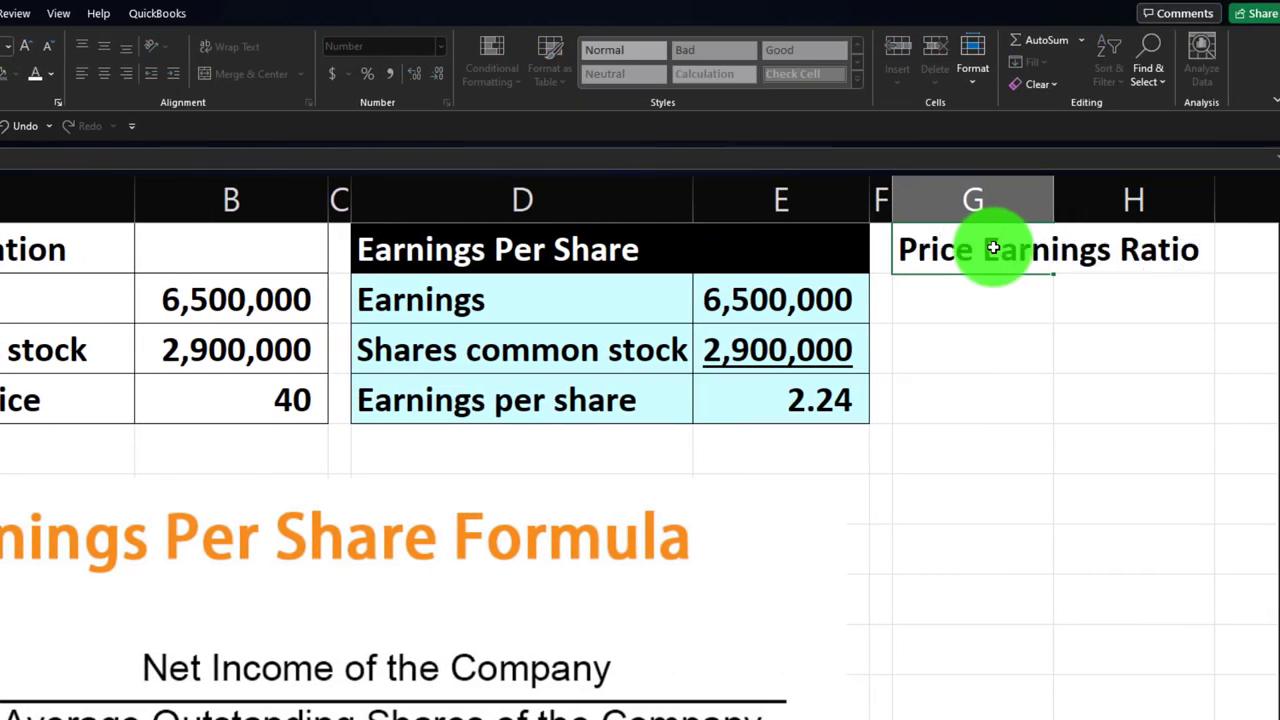
Step: Commit the 'Price Earnings Ratio' heading, widen column G, and style G1:H1 white on black
key(Return)
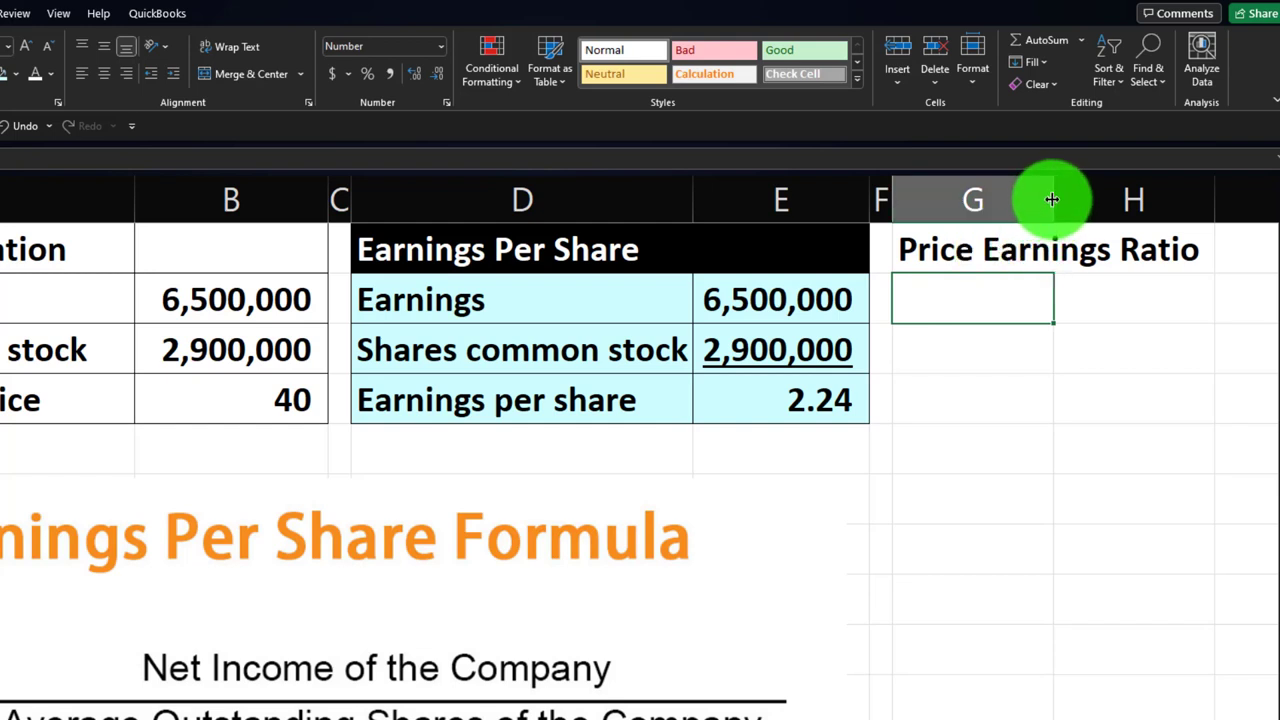
drag(1052, 200, 1257, 198)
click(1223, 249)
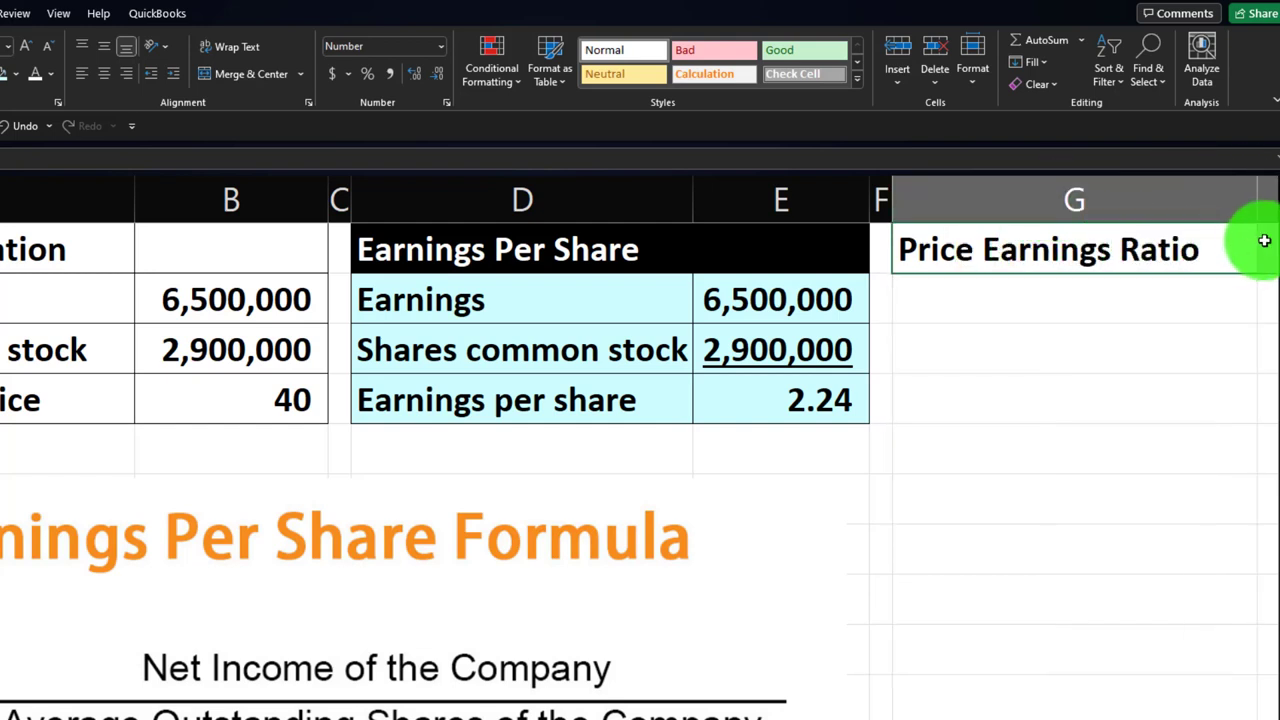
scroll(757, 437, right, 4)
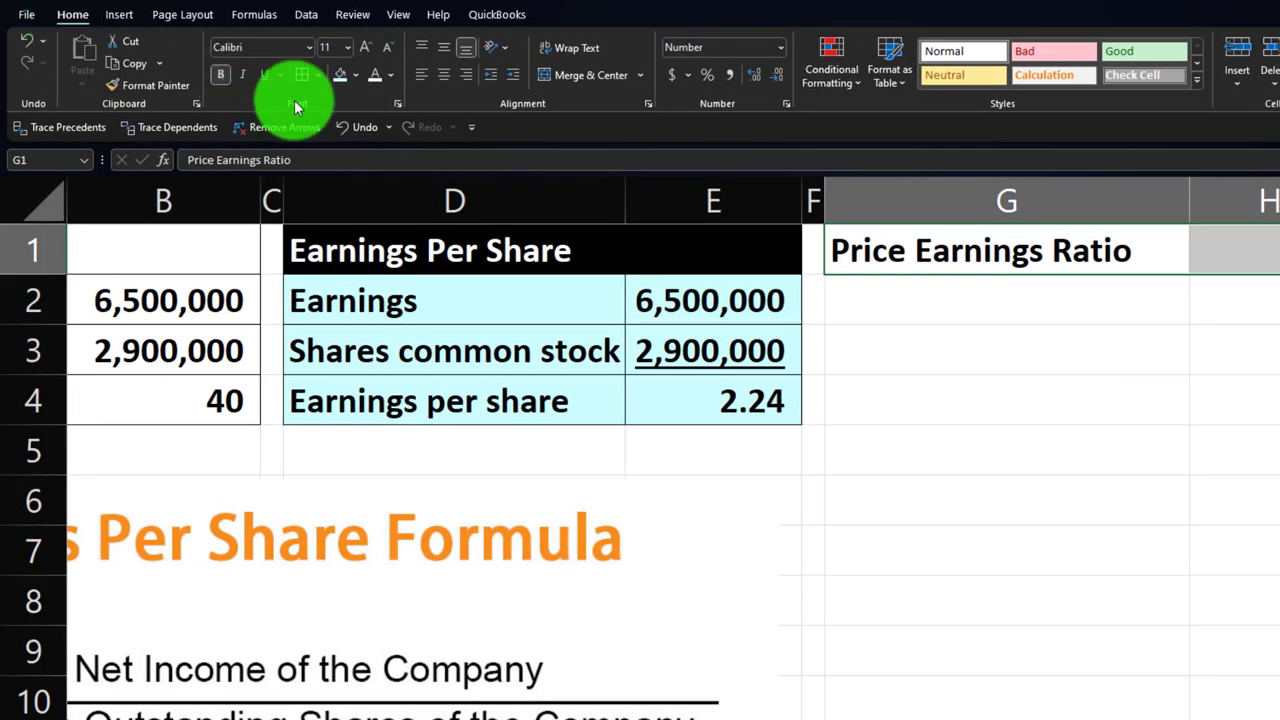
click(355, 76)
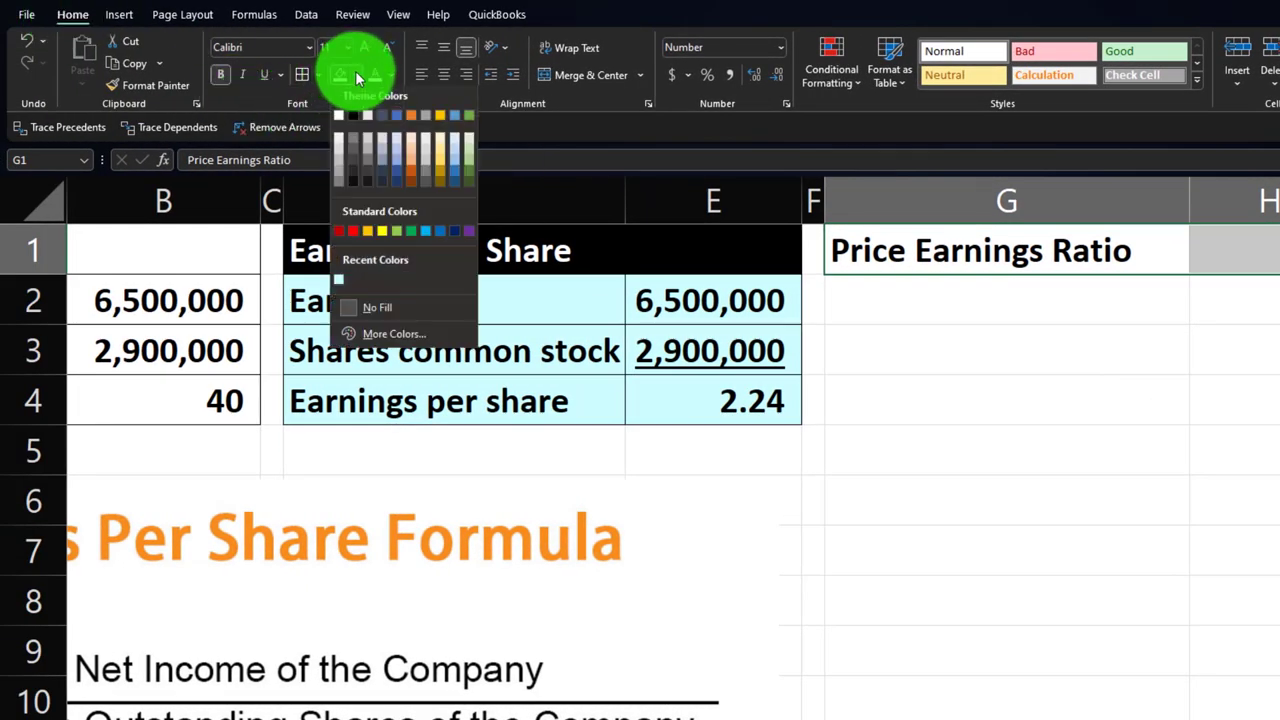
click(356, 121)
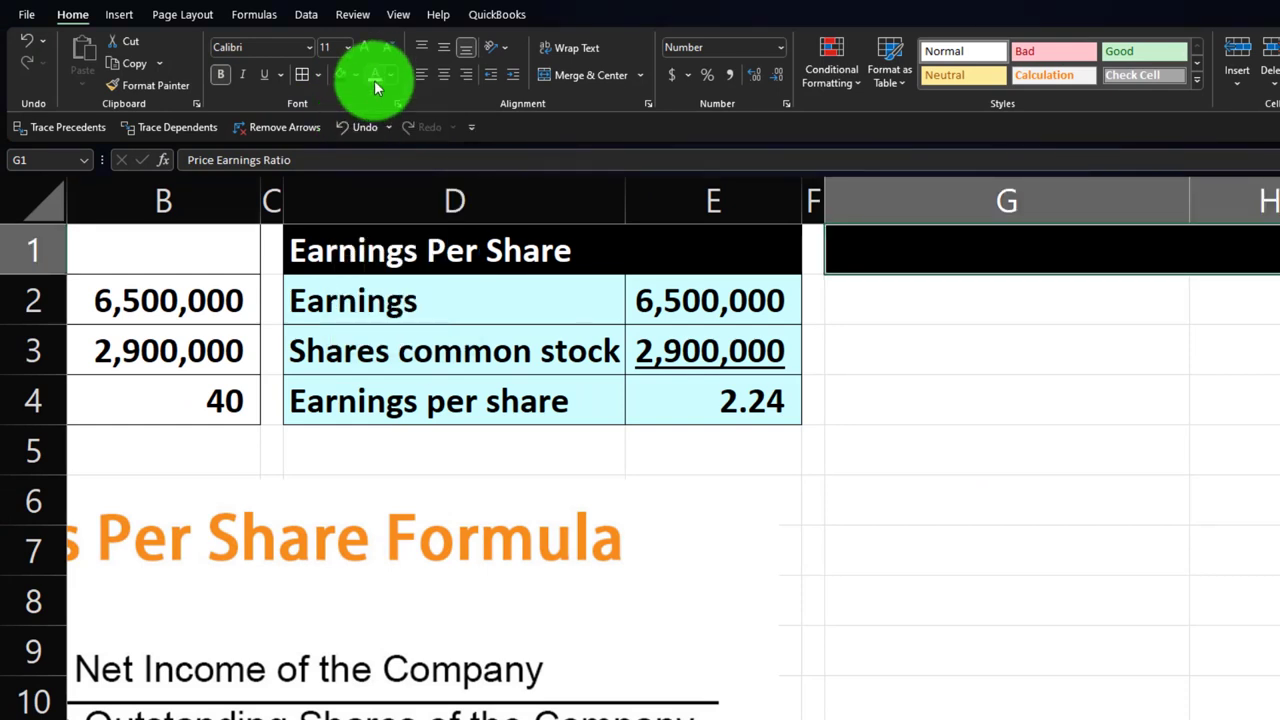
click(373, 77)
click(998, 292)
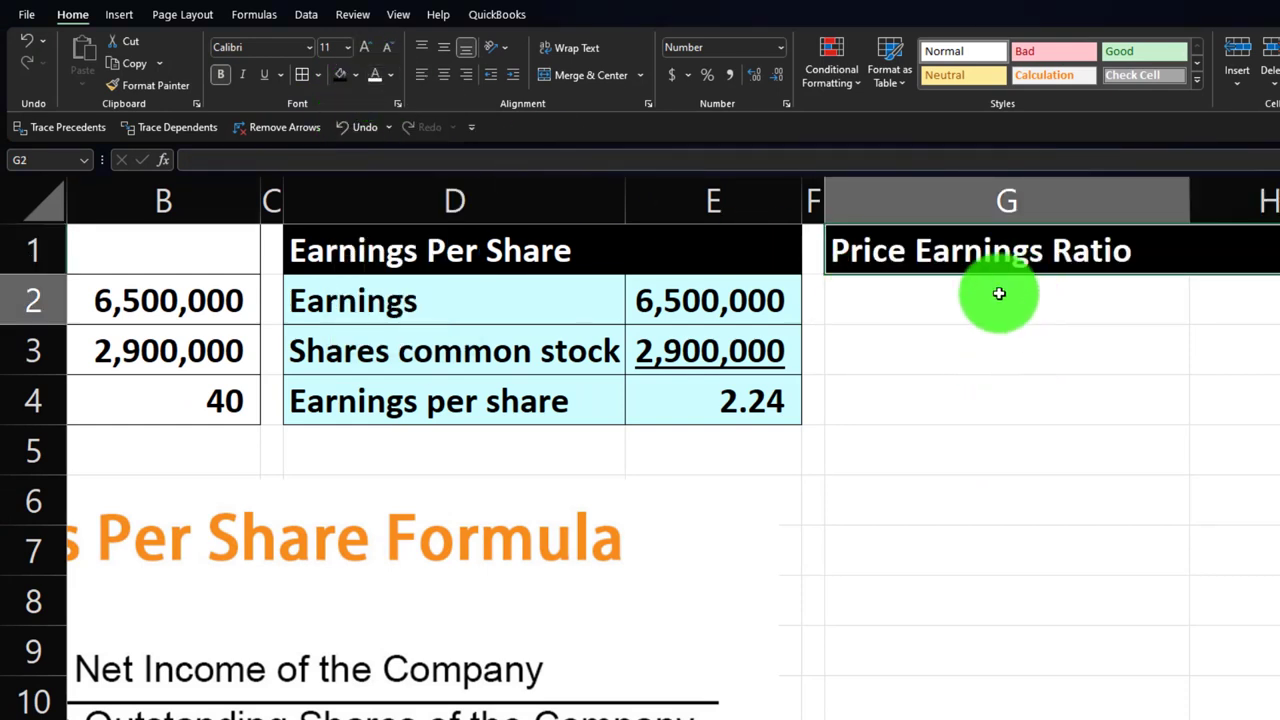
Step: Link G2:H2 to the Stock market price label and its value 40 with =A4 and =B4
text(=)
key(Left)
key(Left)
key(Left)
key(Left)
key(Left)
key(Left)
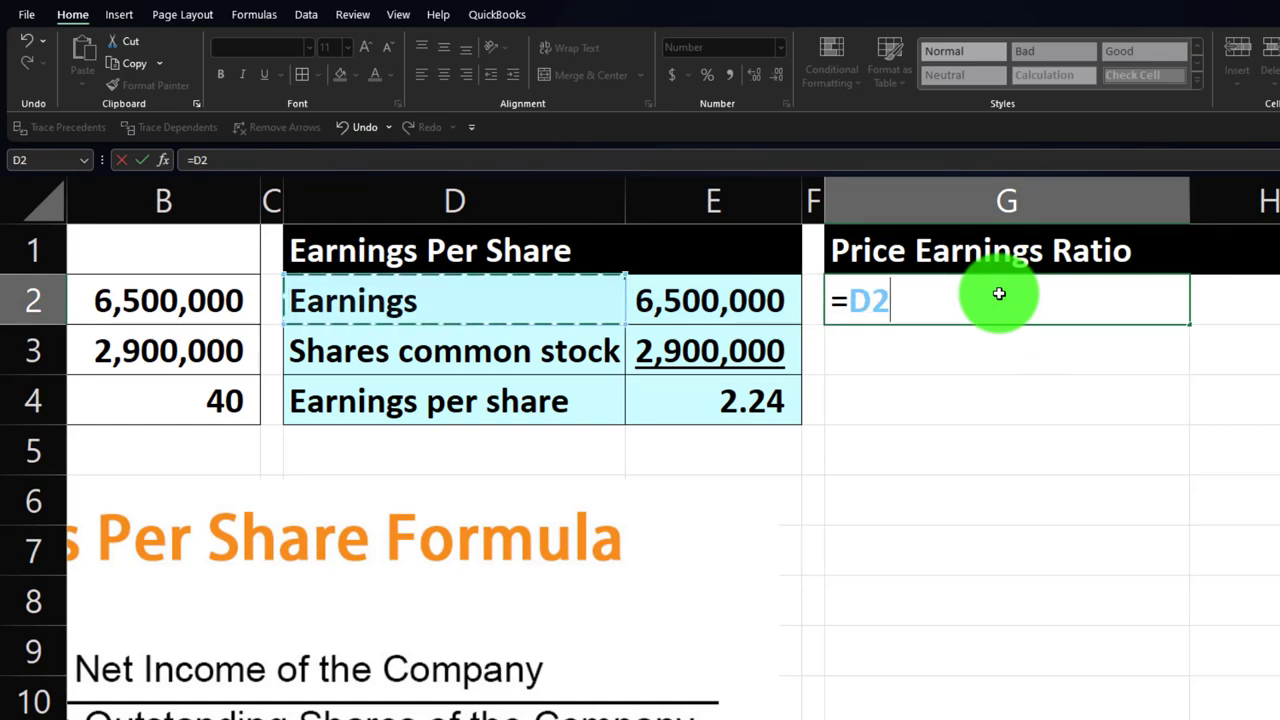
key(Down)
key(Down)
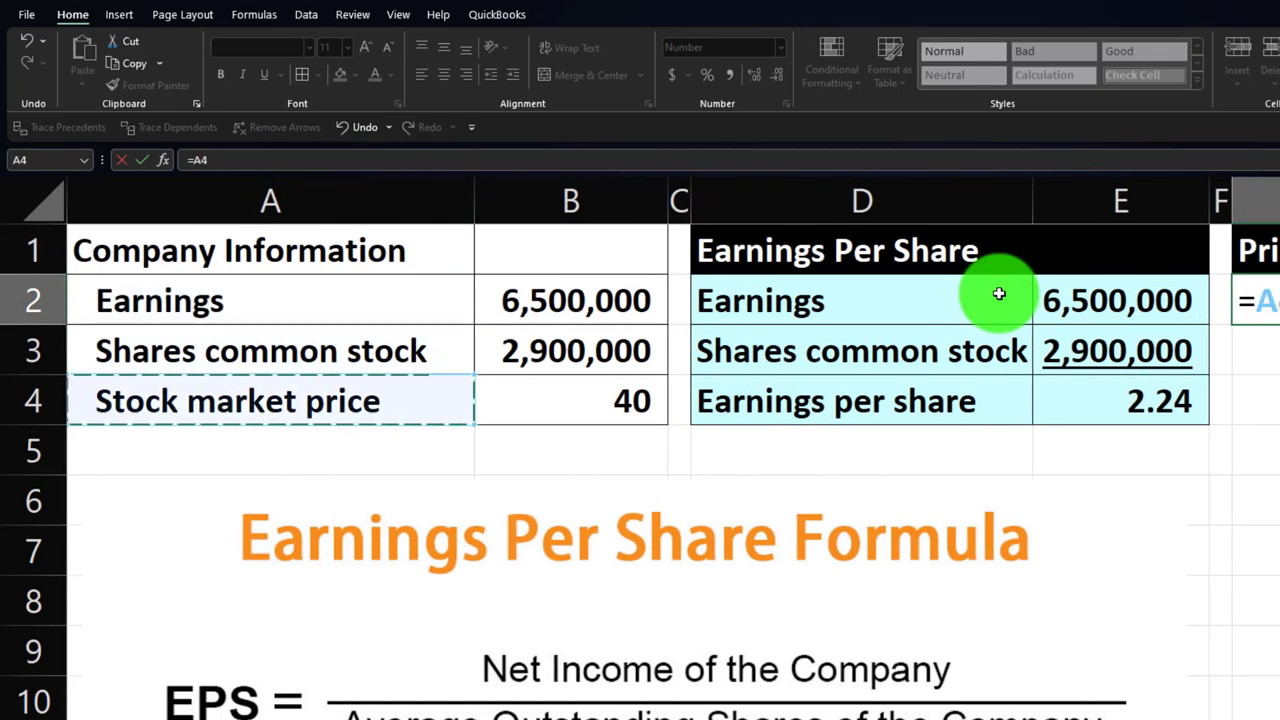
key(Tab)
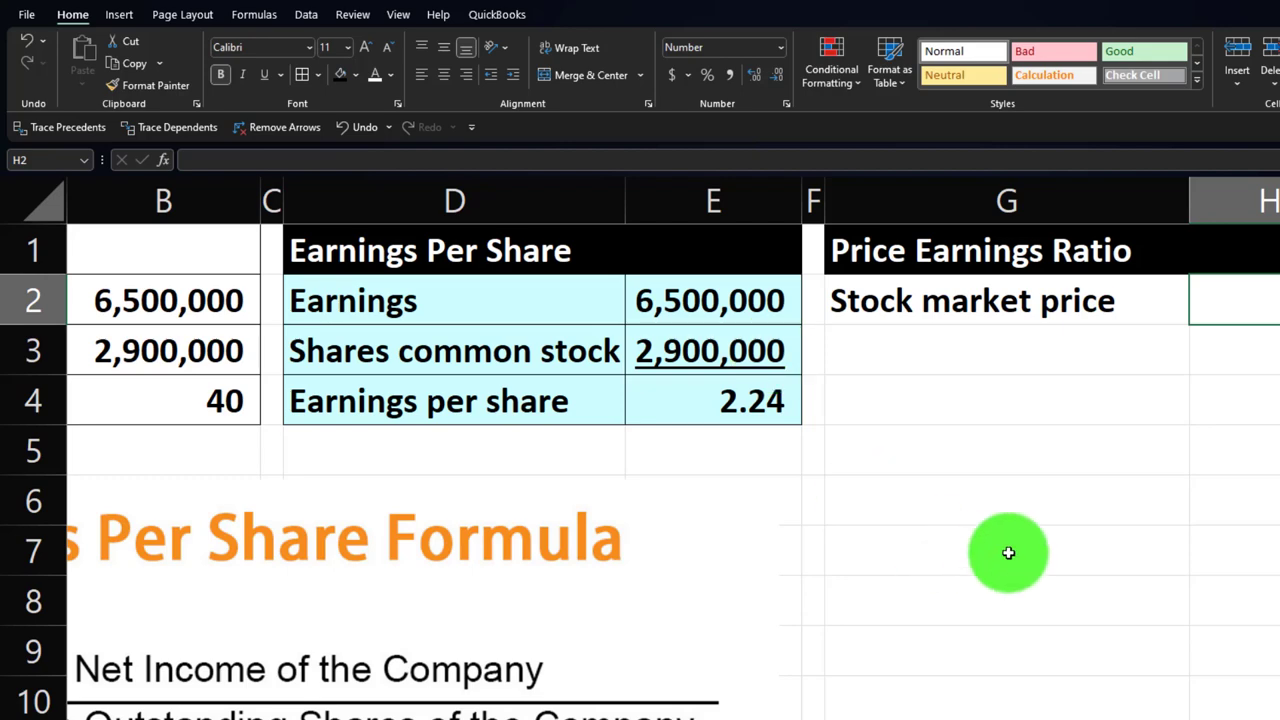
text(=)
key(Left)
key(Left)
key(Left)
key(Left)
key(Left)
key(Left)
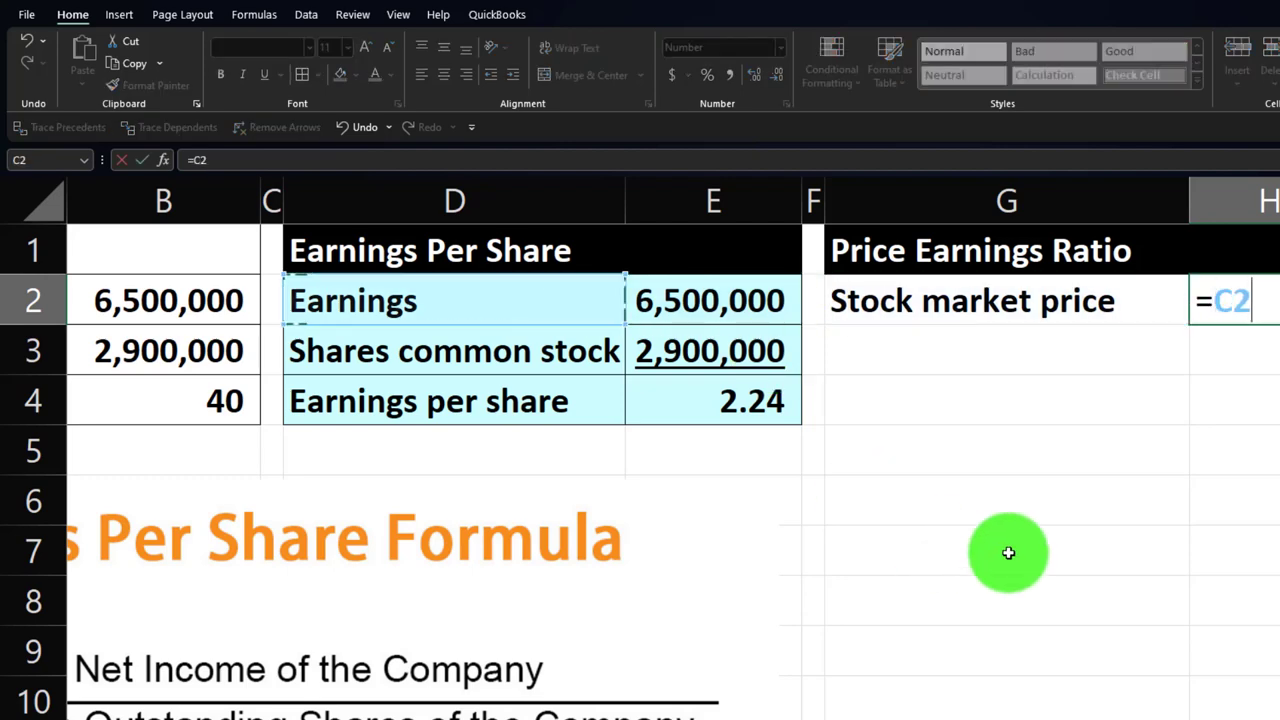
key(Down)
key(Down)
key(Return)
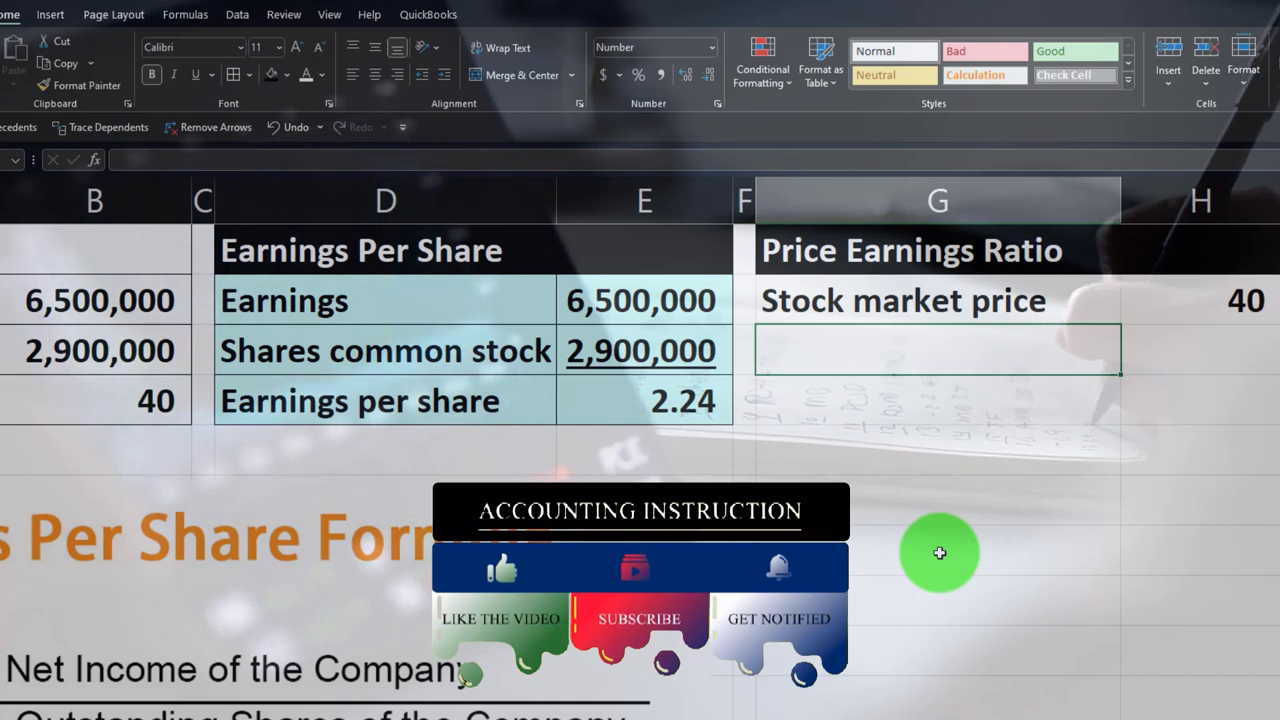
key(Left)
key(Left)
key(Left)
key(Left)
key(Left)
key(Left)
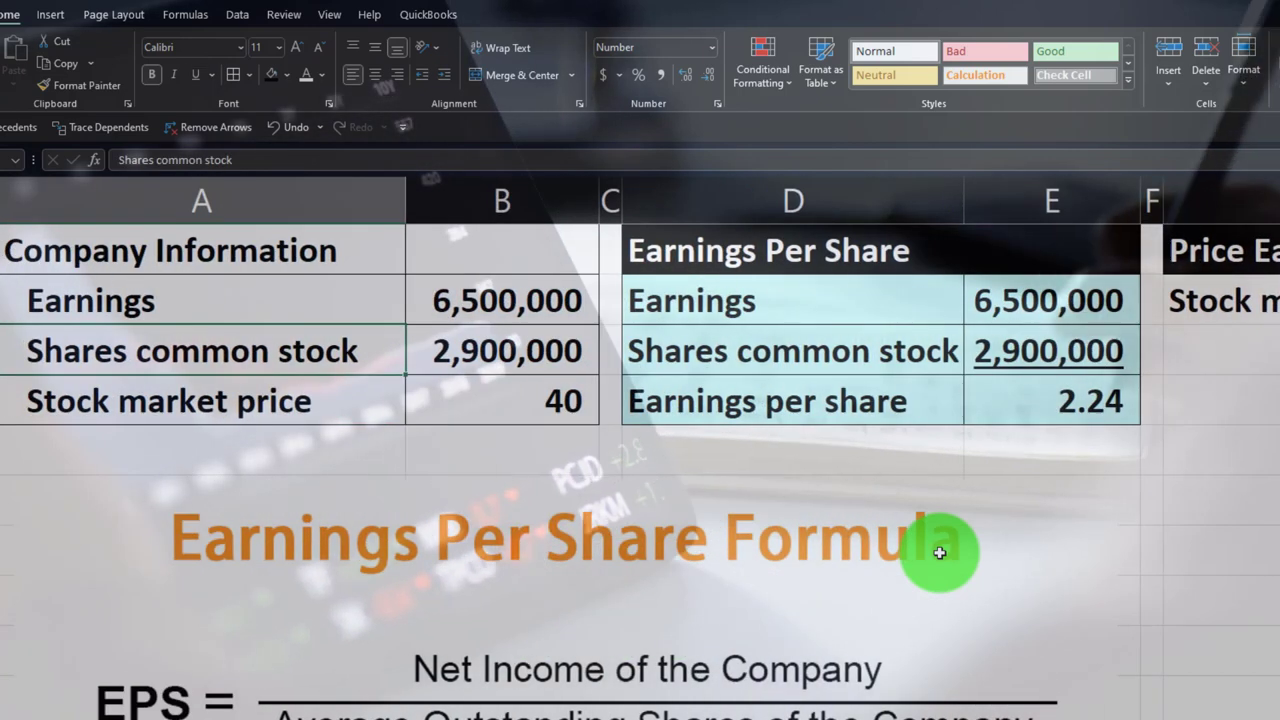
key(Right)
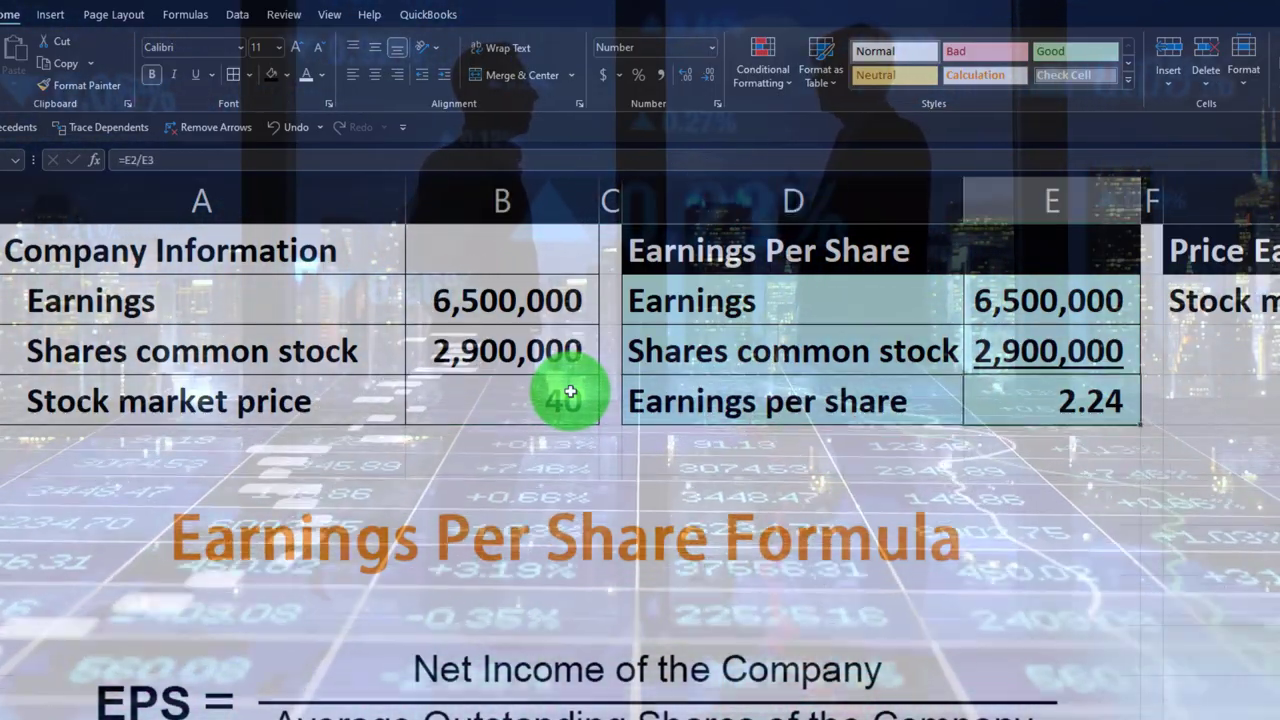
Step: Link G3:H3 to the Earnings per share label and 2.24 result, underlining the 2.24
key(Right)
key(Right)
key(Right)
key(Right)
key(Right)
key(Right)
key(Up)
key(Left)
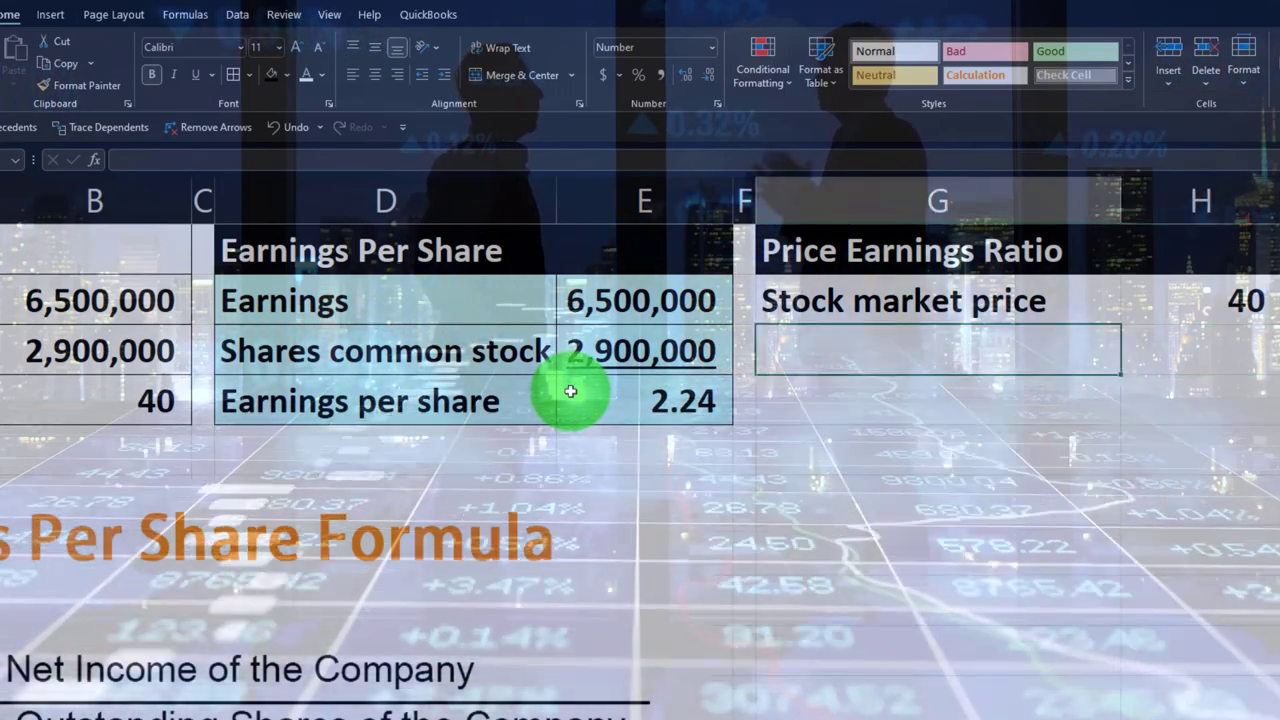
text(=)
key(Left)
key(Left)
key(Left)
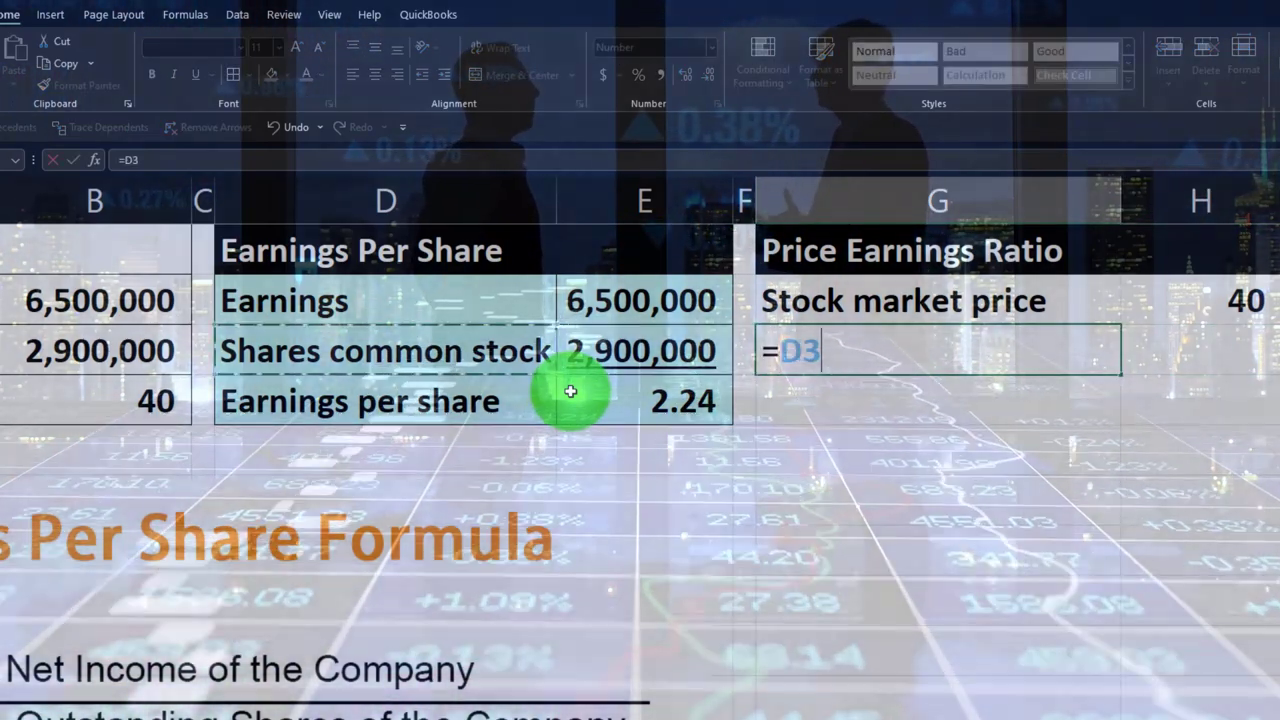
key(Down)
key(Tab)
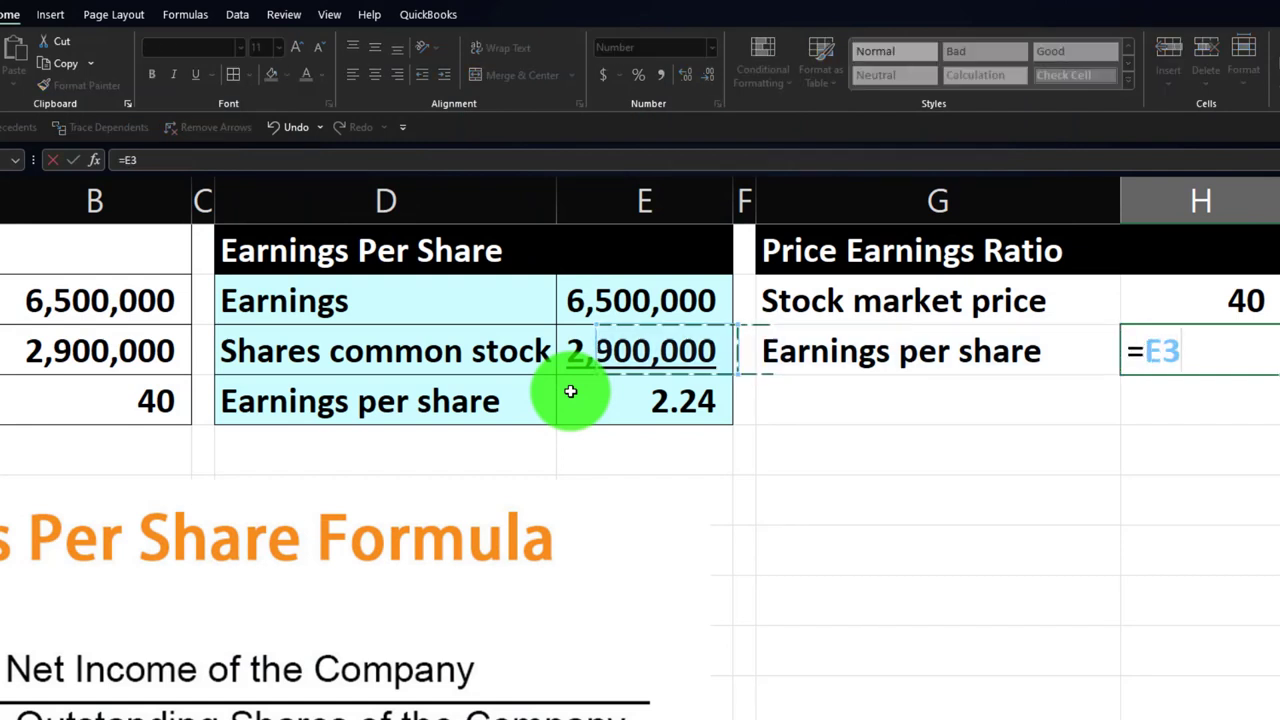
key(Return)
key(Up)
key(Right)
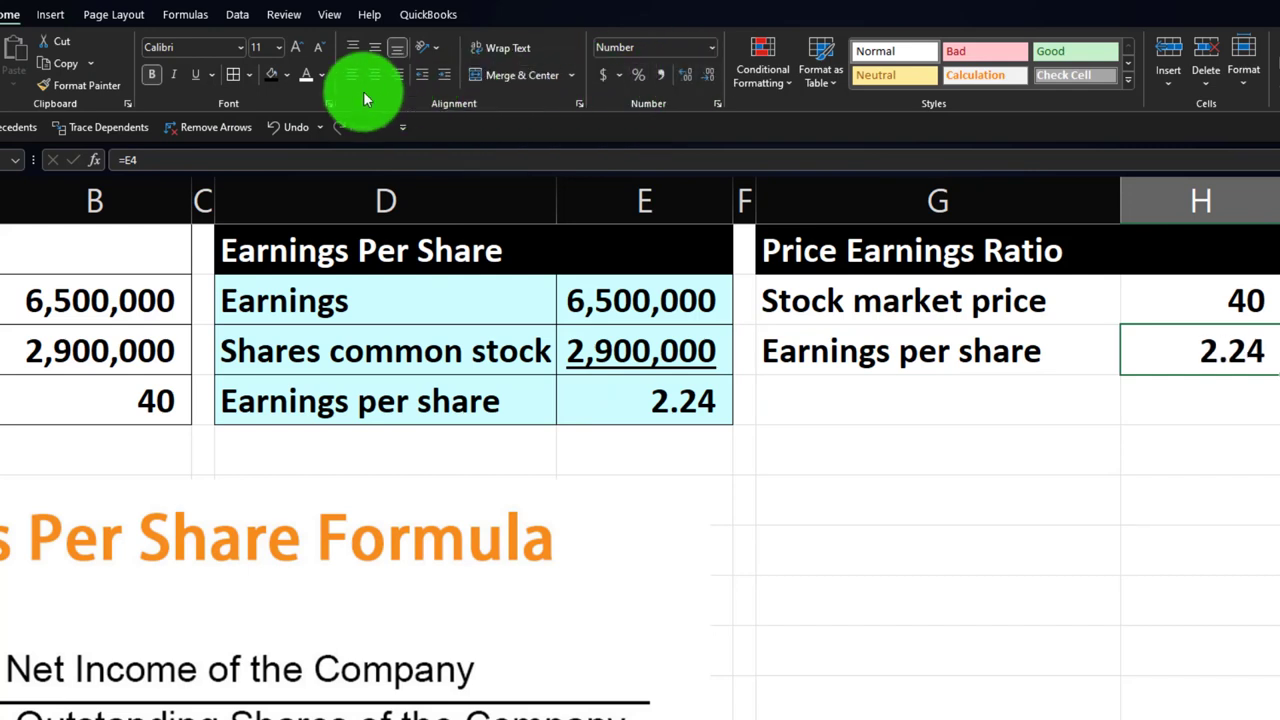
click(195, 74)
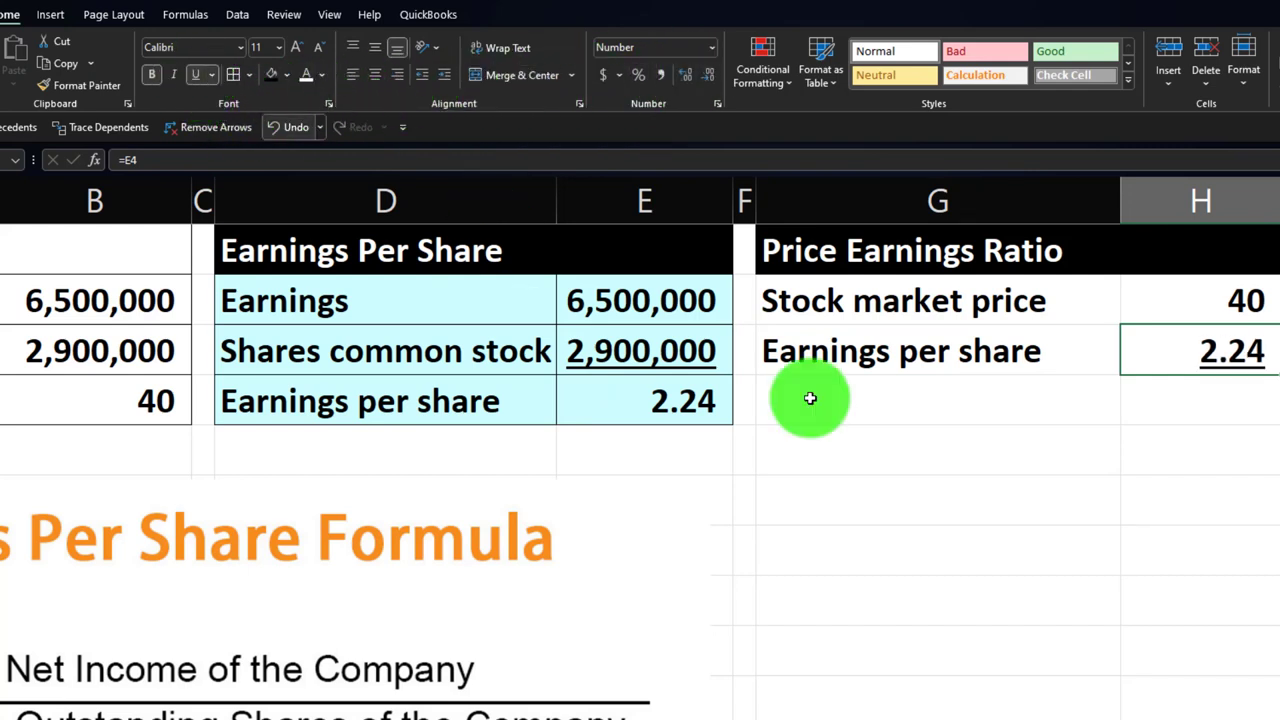
click(866, 412)
Step: Label G4 'Price earnings ratio' and enter =H2/H3 in H4, showing 17.85 to two decimals
text(Pri)
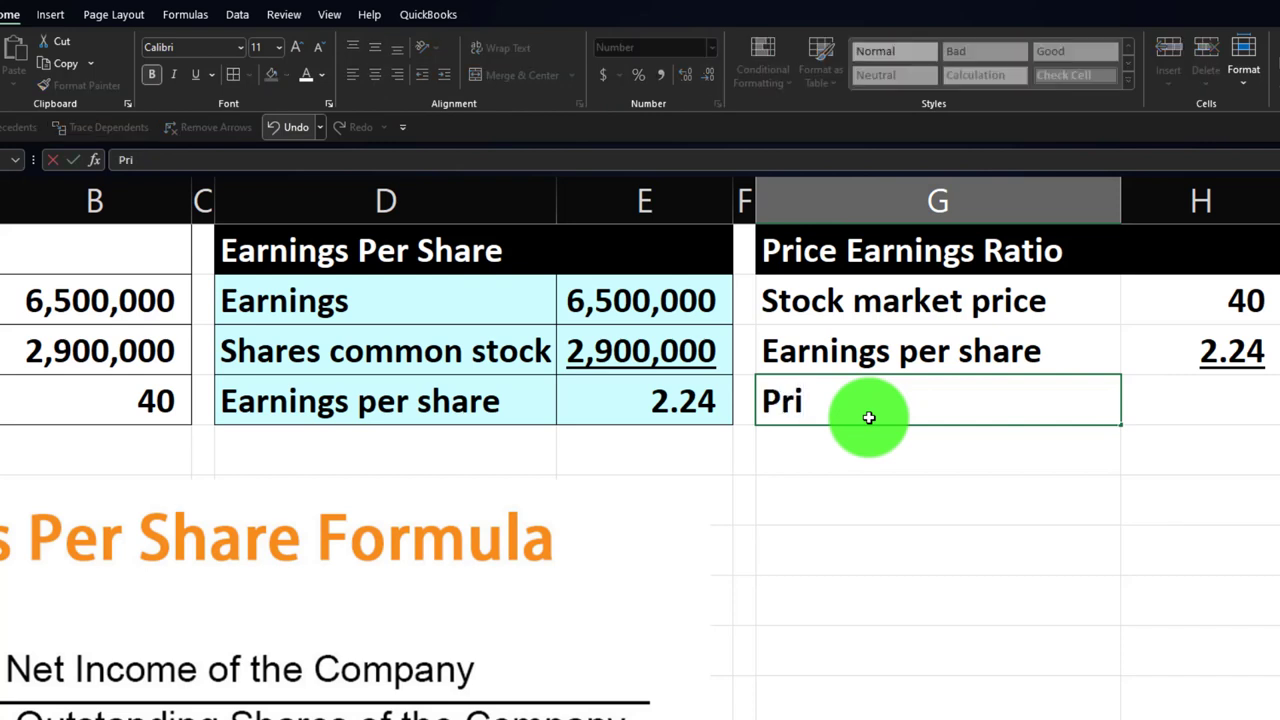
text(ce earnings ratio)
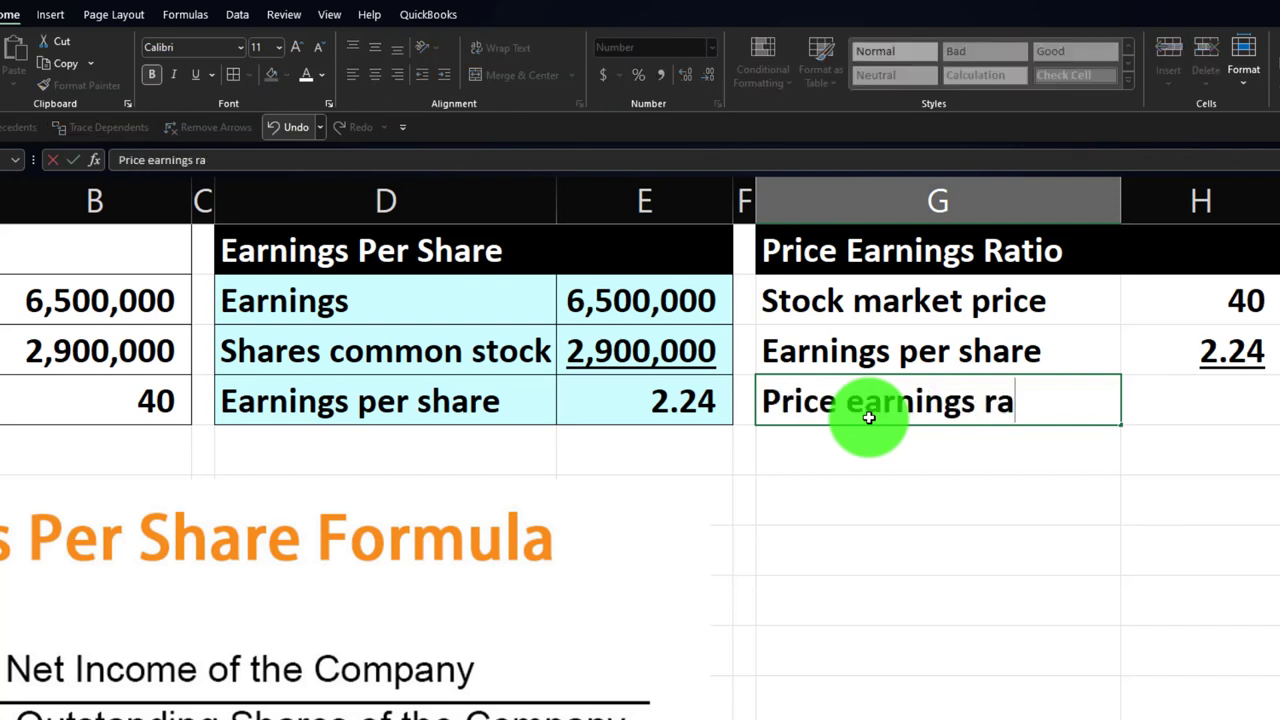
key(Tab)
text(=)
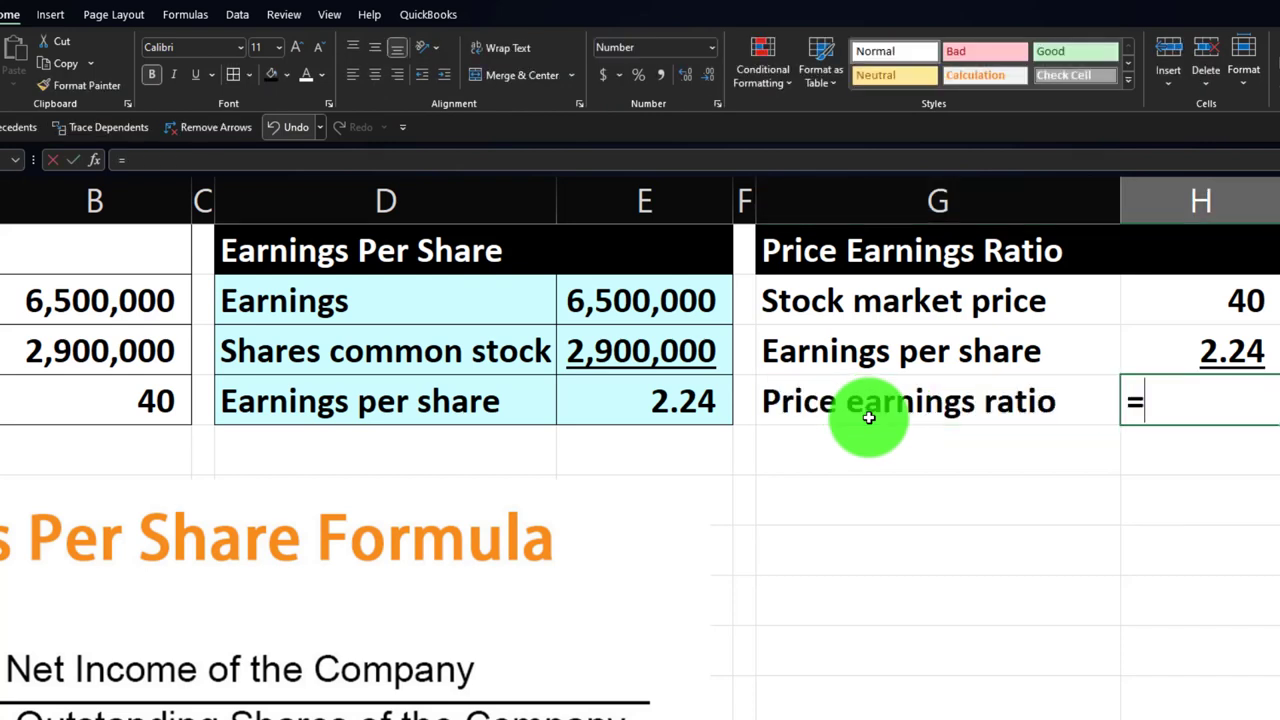
key(Up)
key(Up)
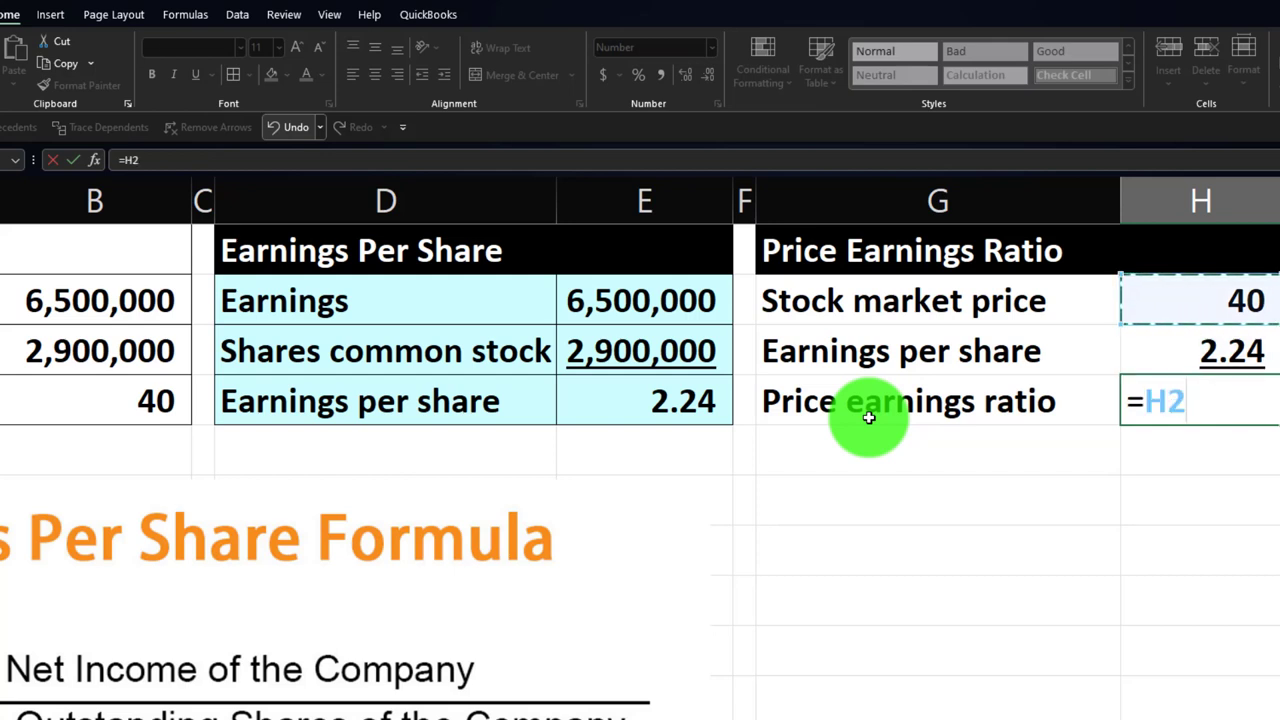
text(/)
key(Up)
key(Return)
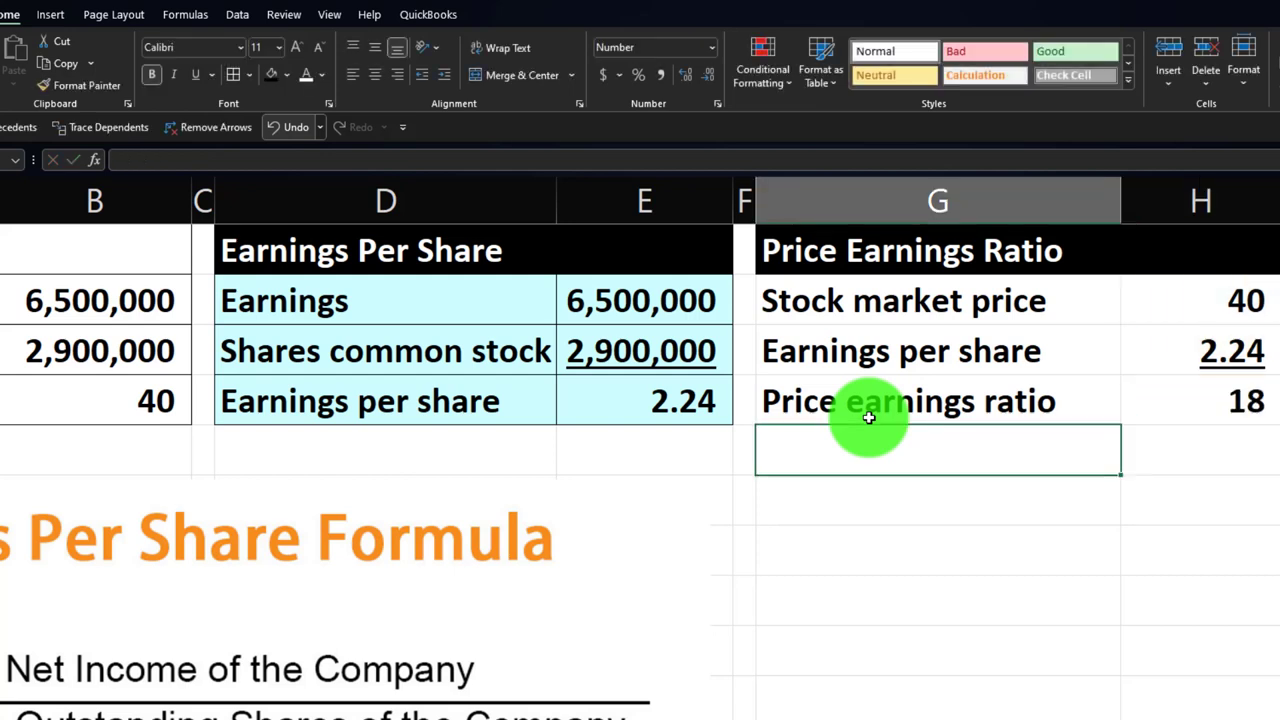
key(Up)
key(Right)
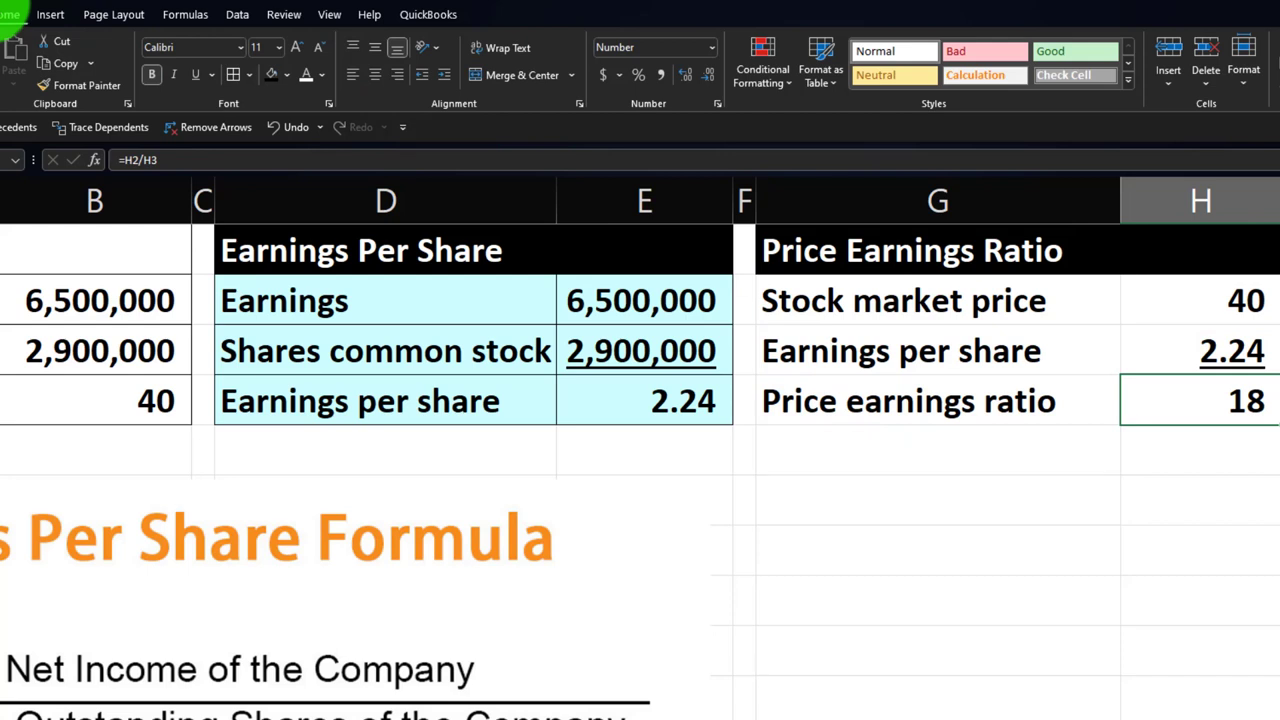
double_click(690, 75)
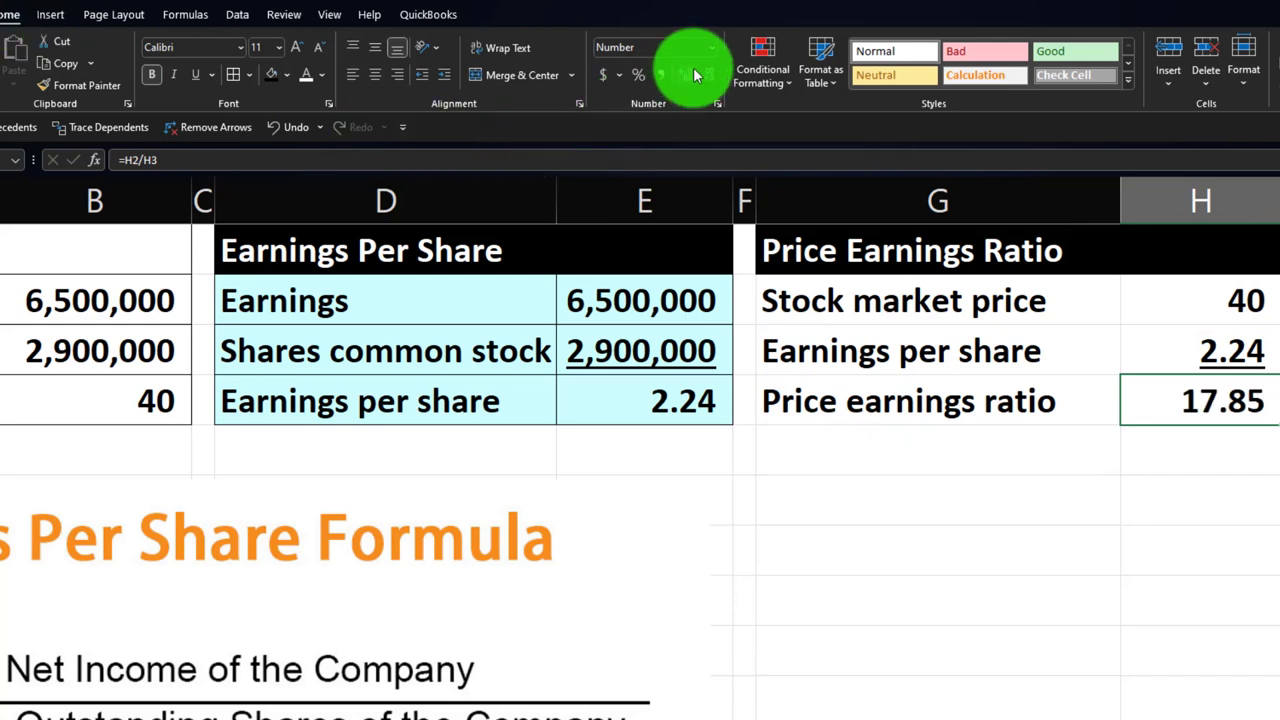
click(1157, 354)
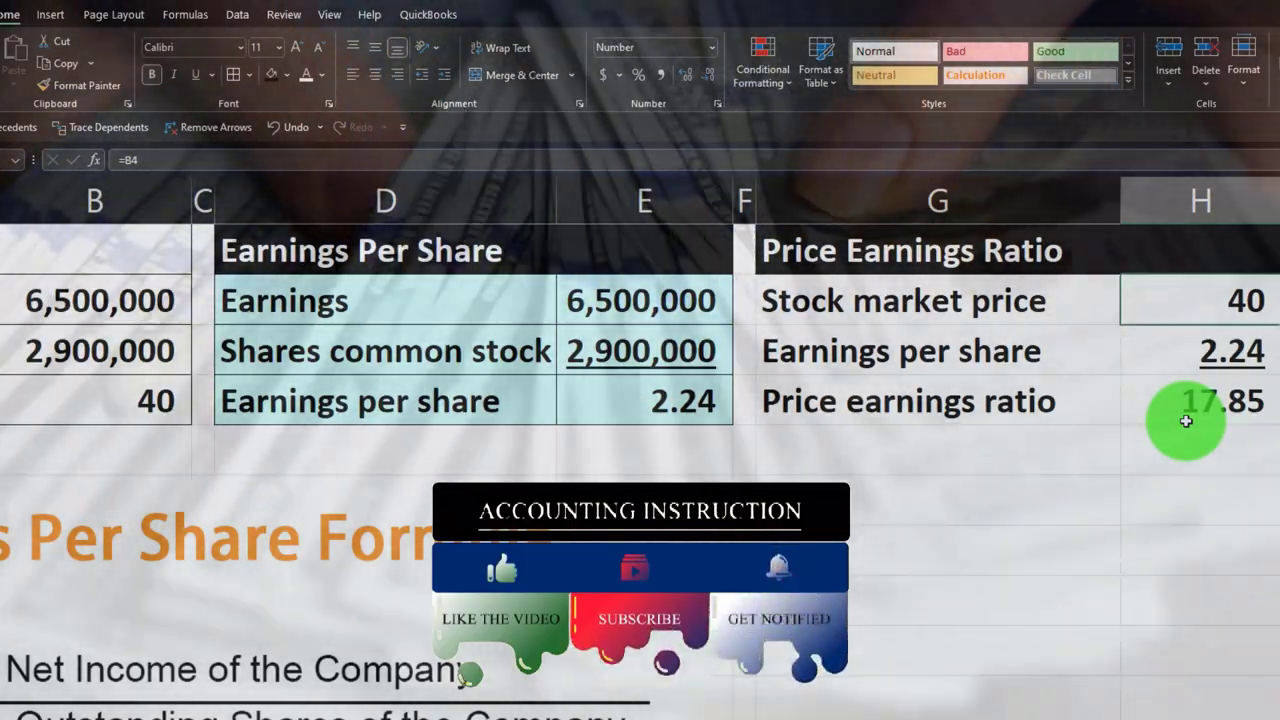
key(Up)
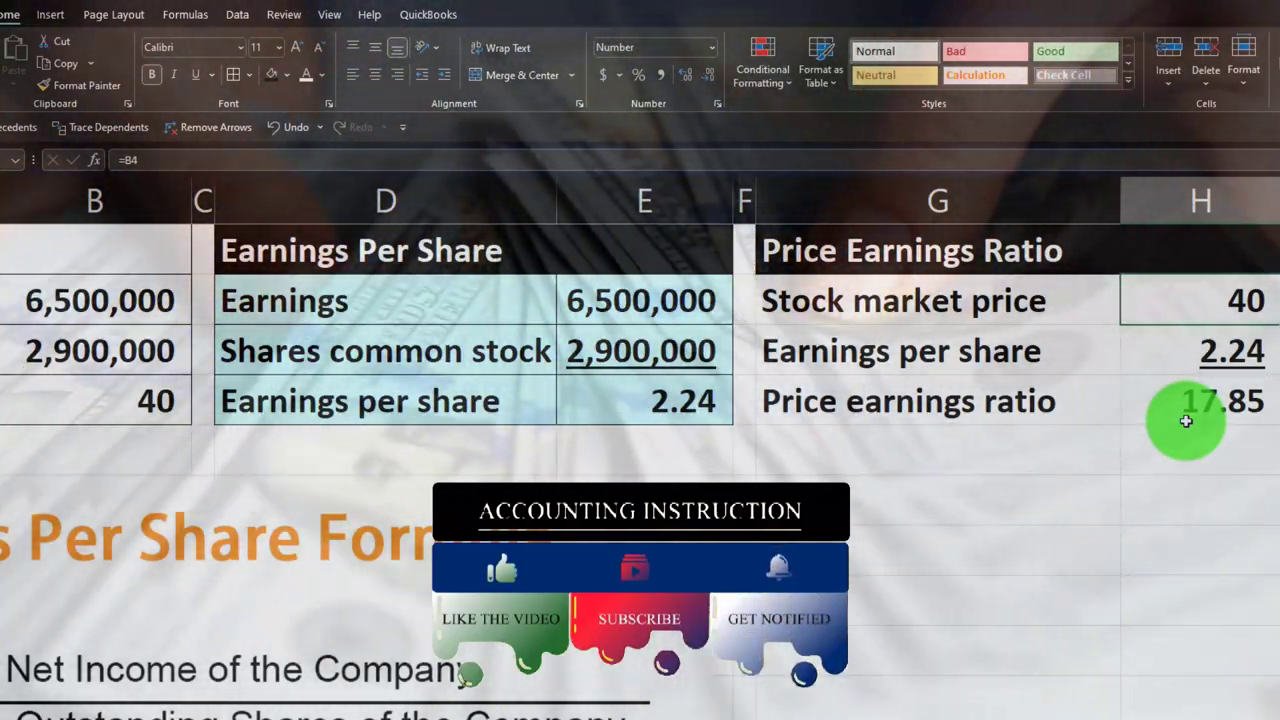
key(Down)
key(Down)
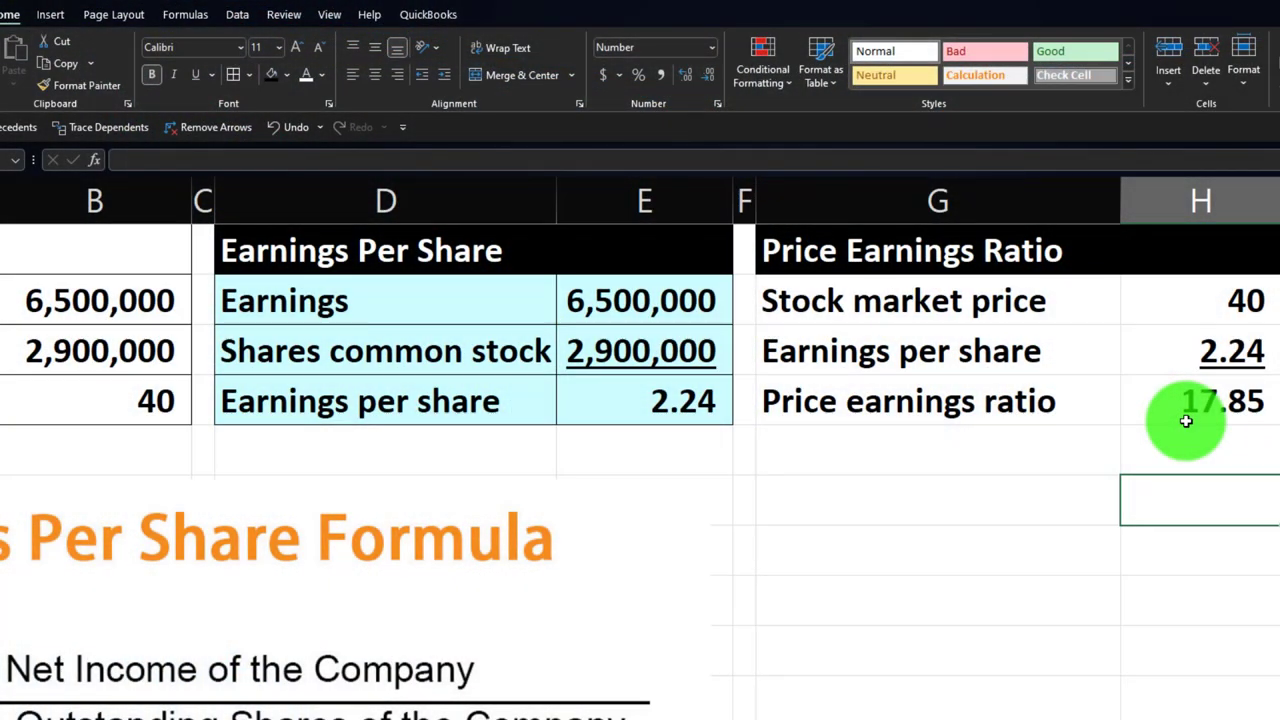
Step: Copy earnings per share into H6 (=H3) and the ratio into H7 (=H4), both shown with two decimals
text(=)
key(Up)
key(Up)
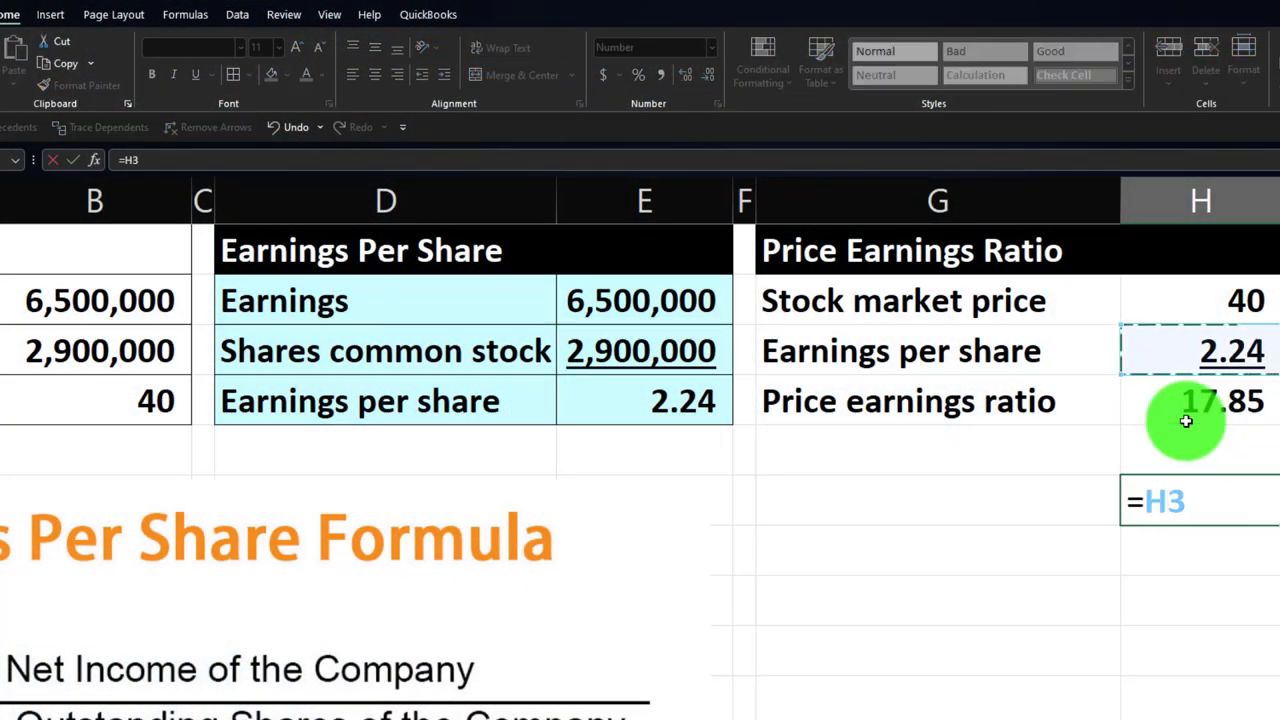
key(Return)
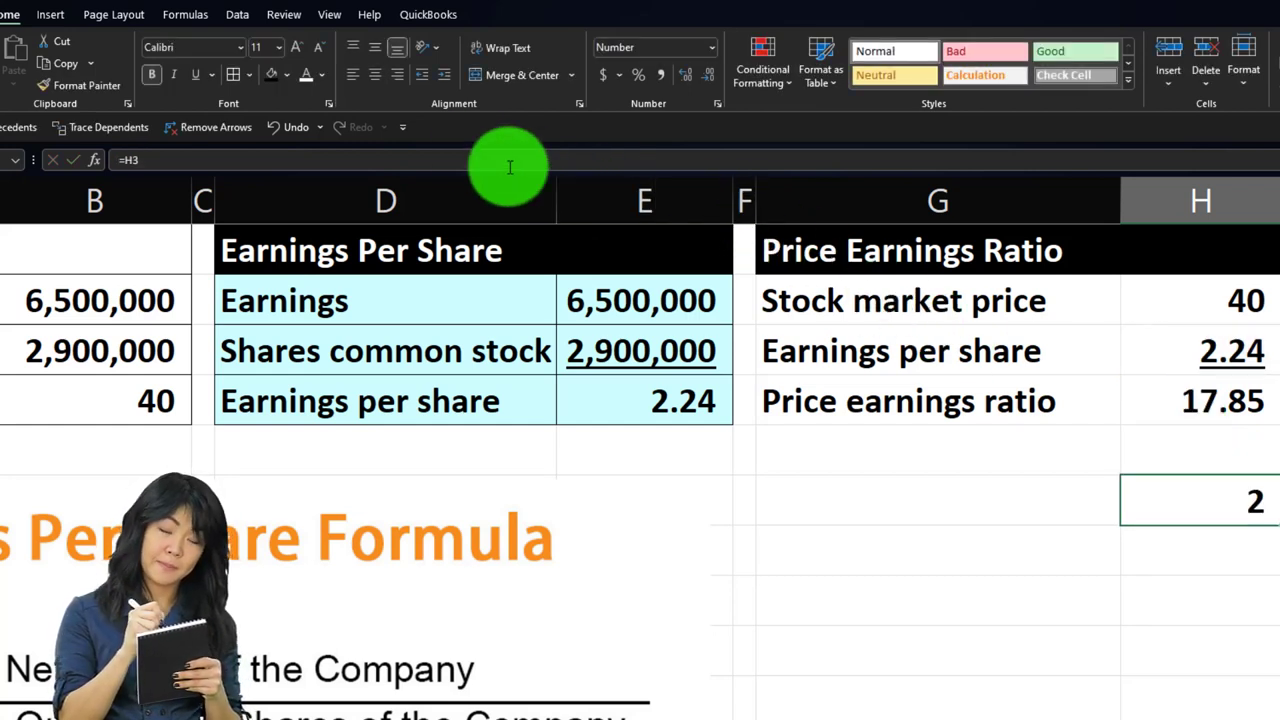
click(681, 78)
click(681, 78)
click(1168, 549)
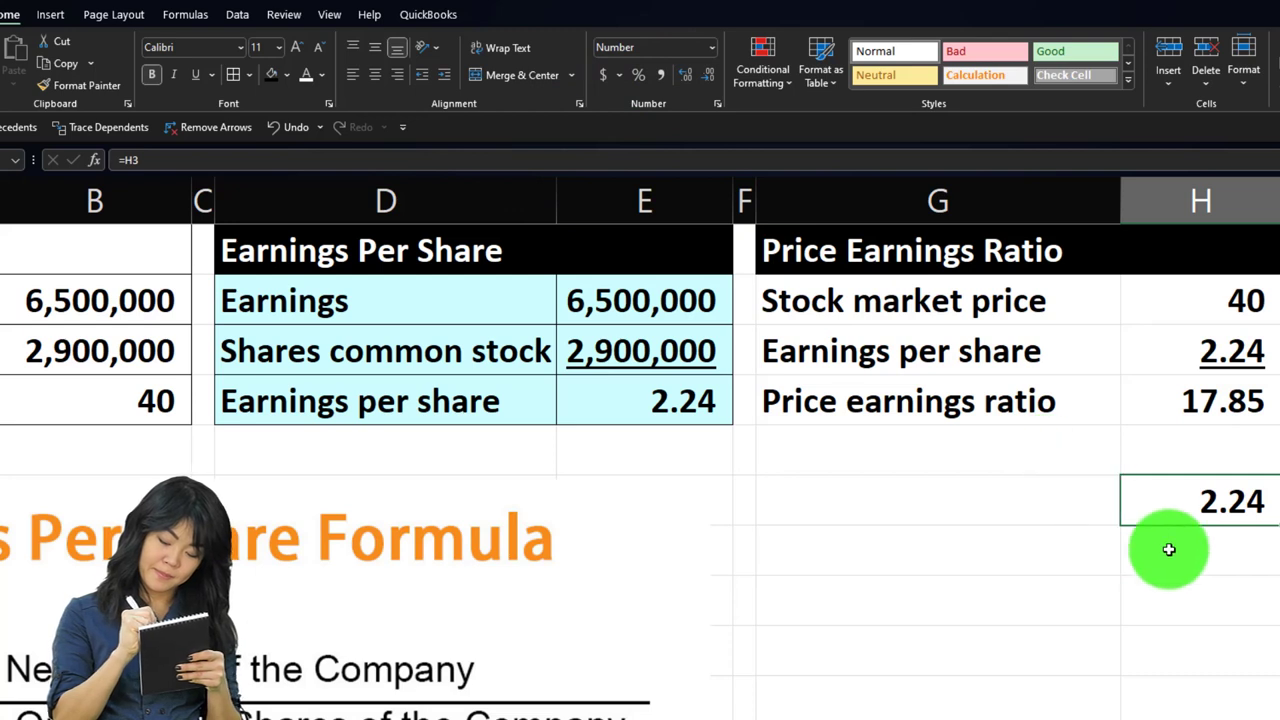
text(=)
key(Up)
key(Up)
key(Up)
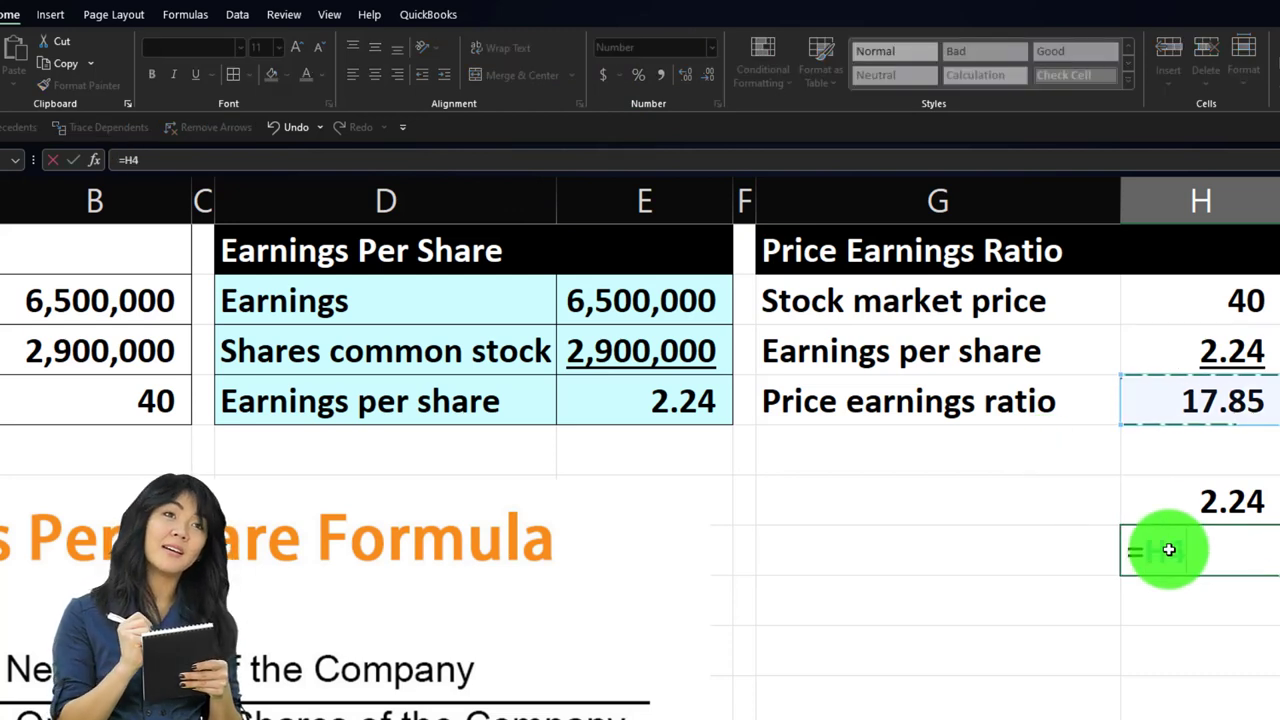
key(Return)
click(1168, 549)
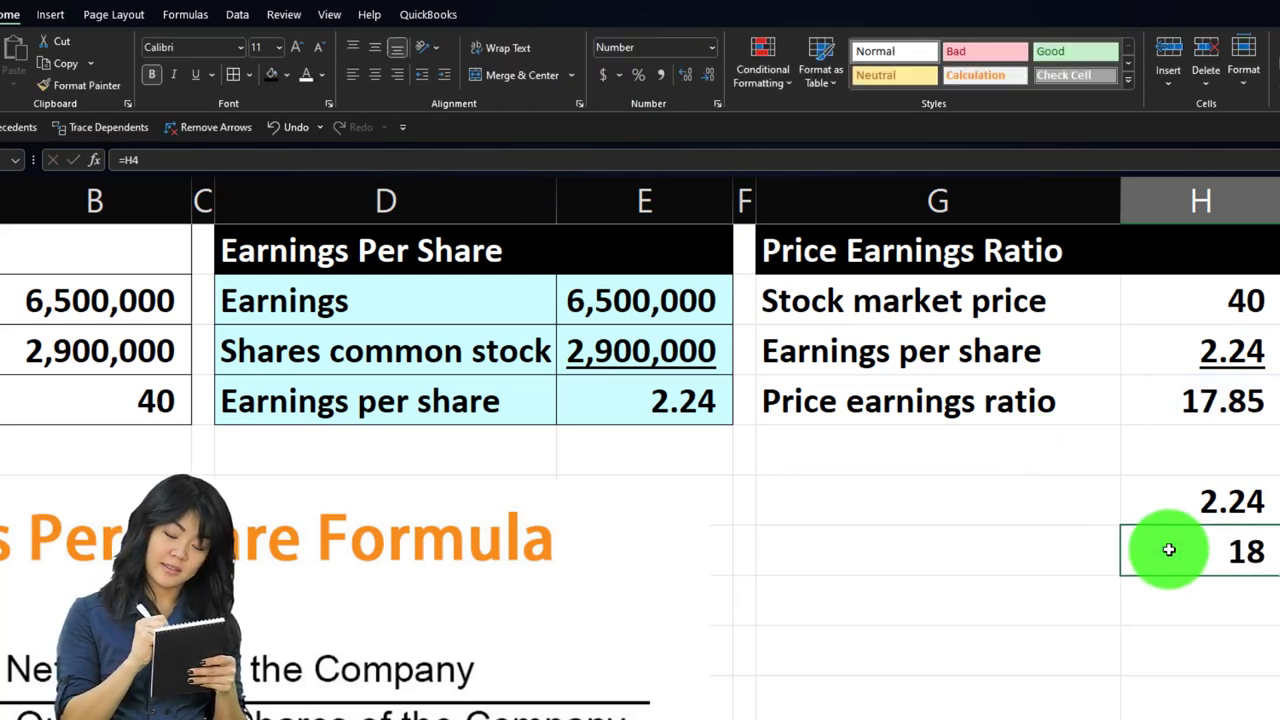
click(684, 78)
click(684, 78)
Step: Enter =H6*H7 in H8 to multiply 2.24 by 17.85, giving 40, then review the check cells
click(1160, 605)
text(=)
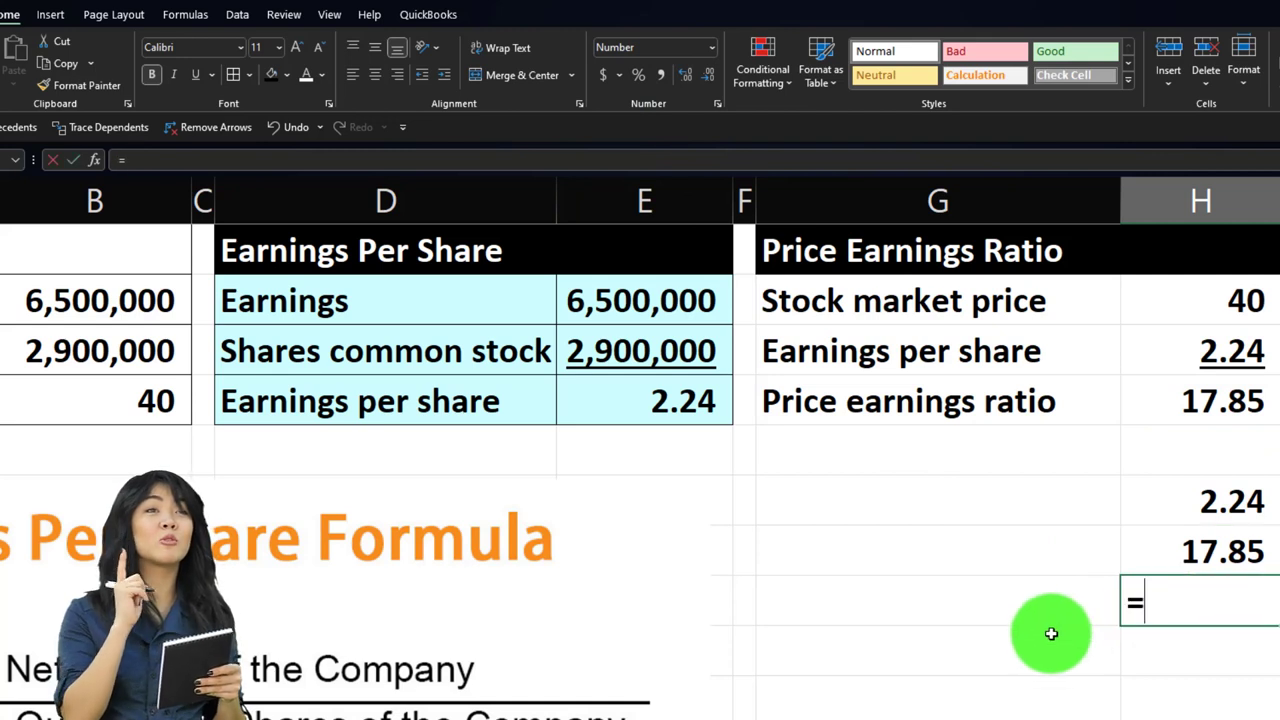
key(Up)
key(Up)
text(*)
key(Up)
key(Return)
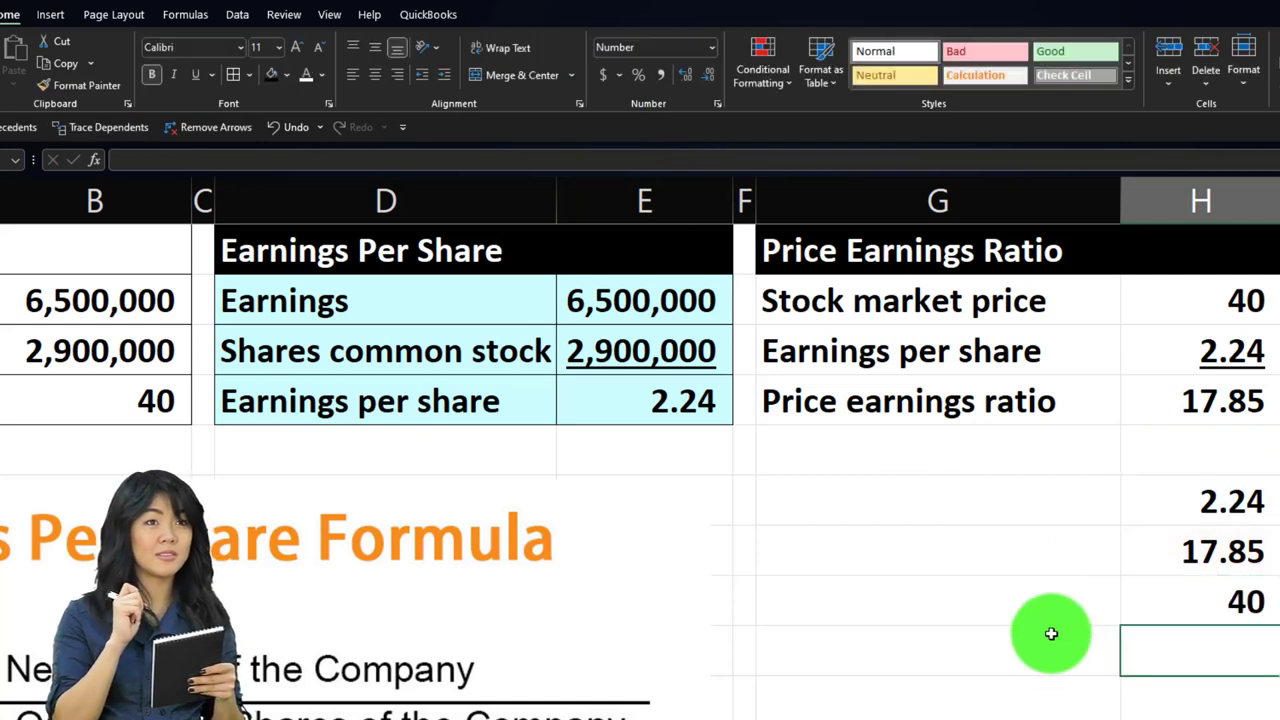
click(1151, 506)
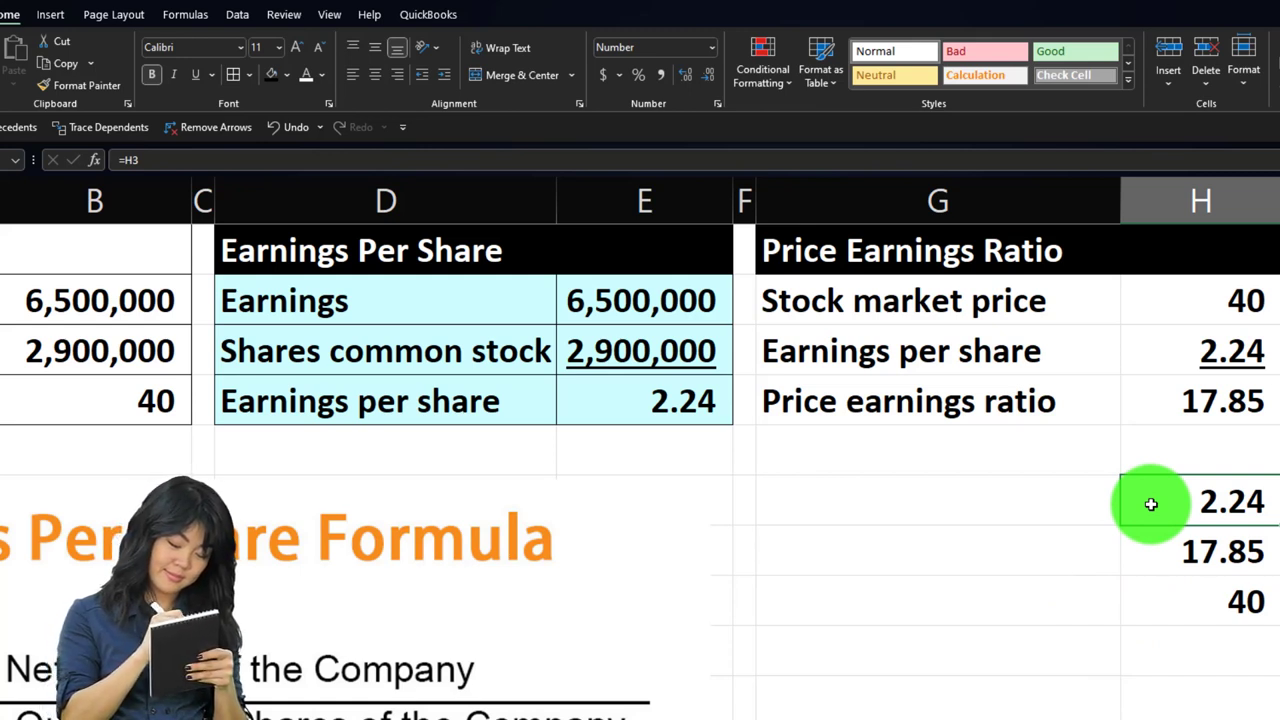
key(Down)
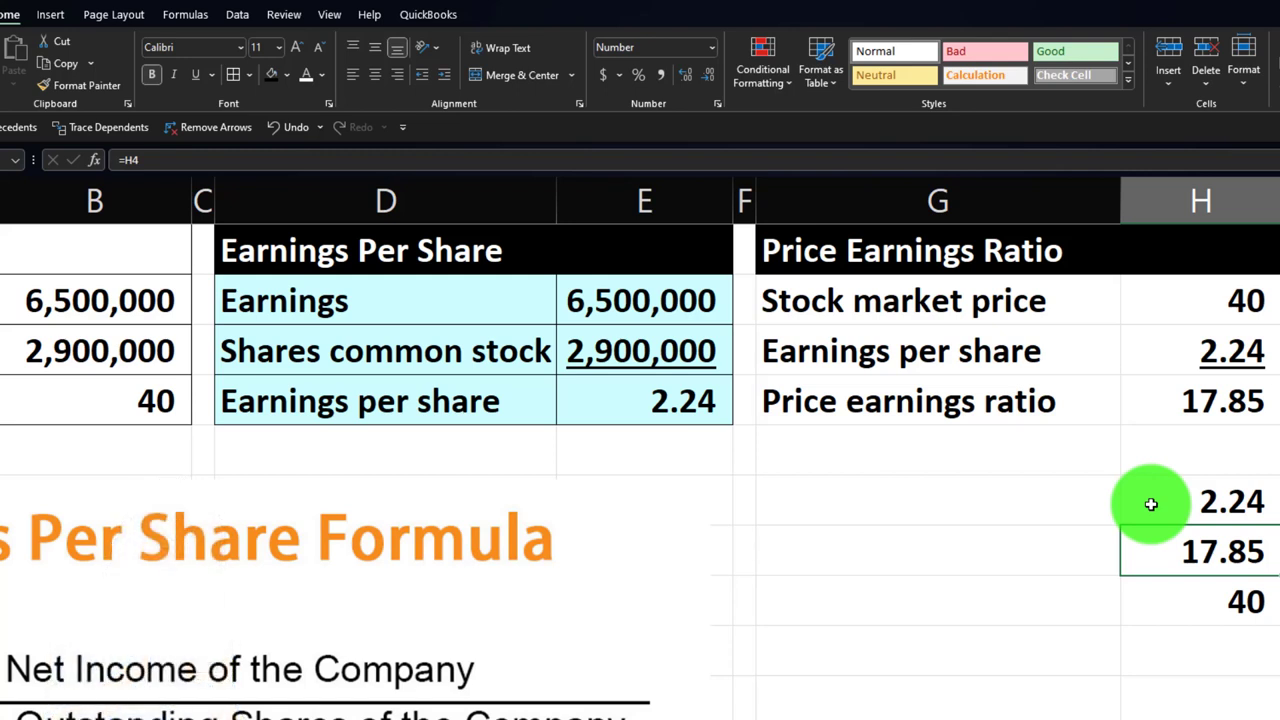
key(Down)
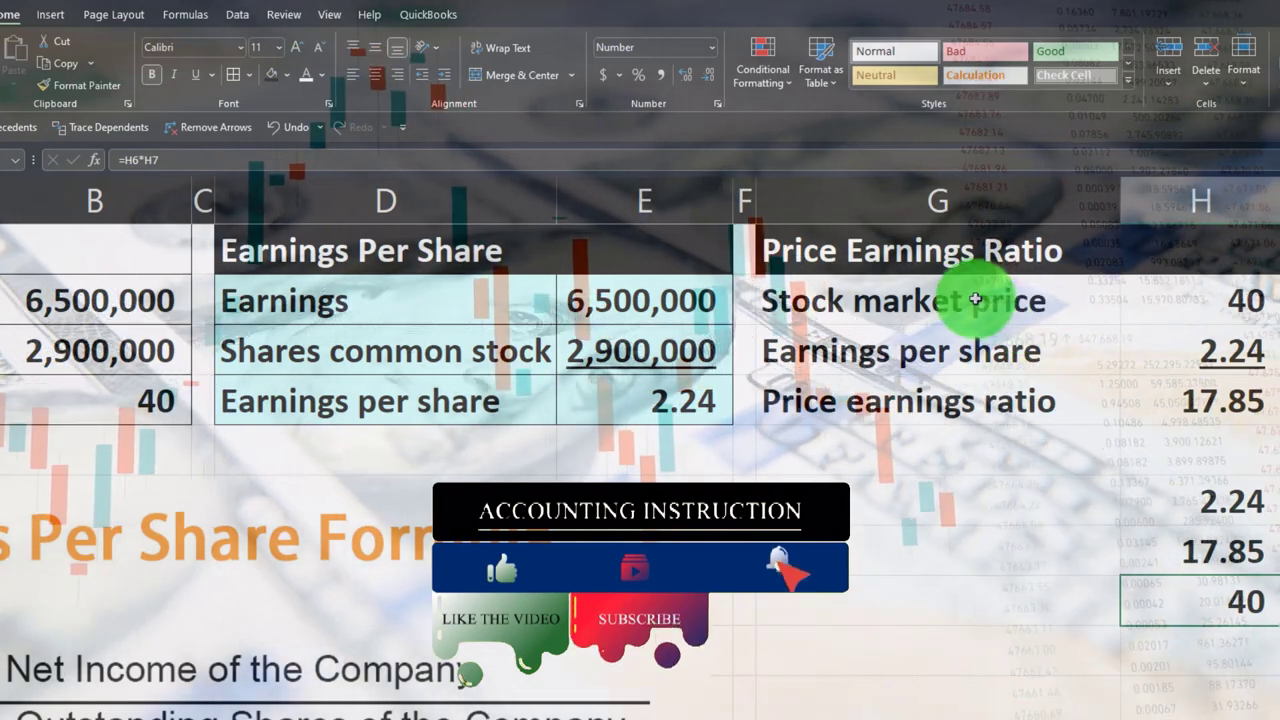
Step: Fill the Price Earnings Ratio table G2:H4 light blue and narrow column H to fit
drag(975, 299, 1129, 380)
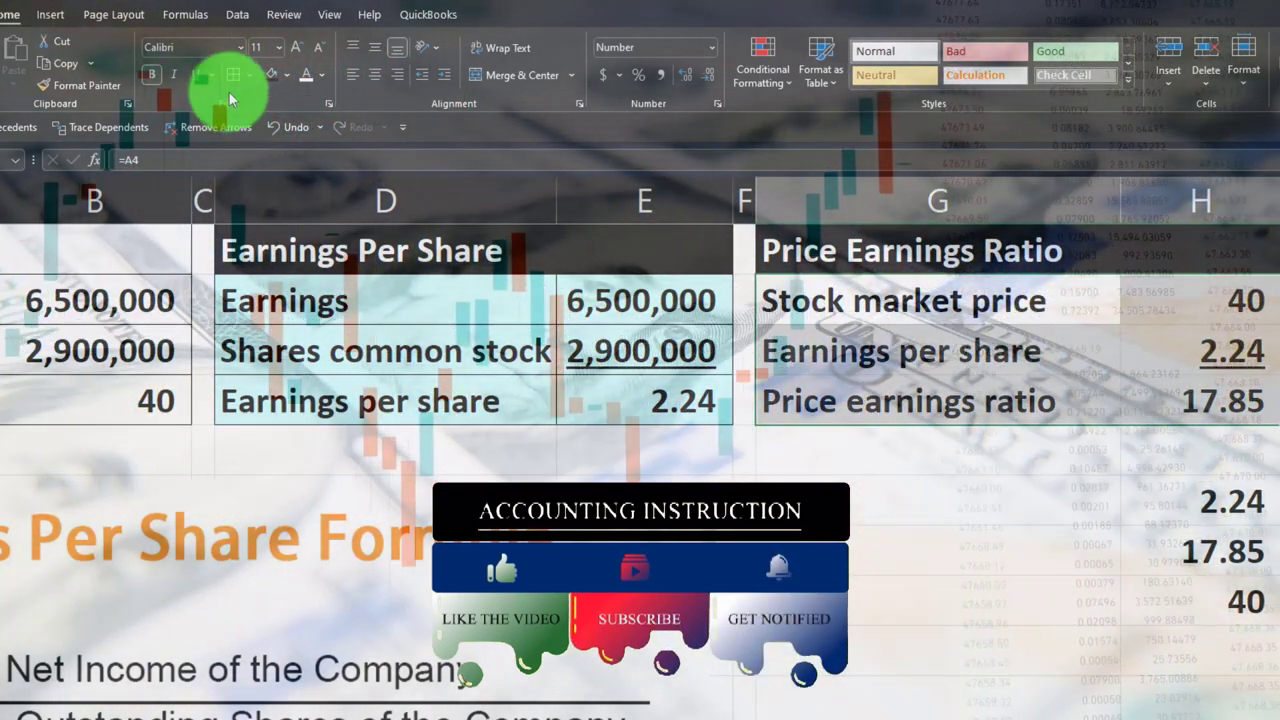
click(286, 75)
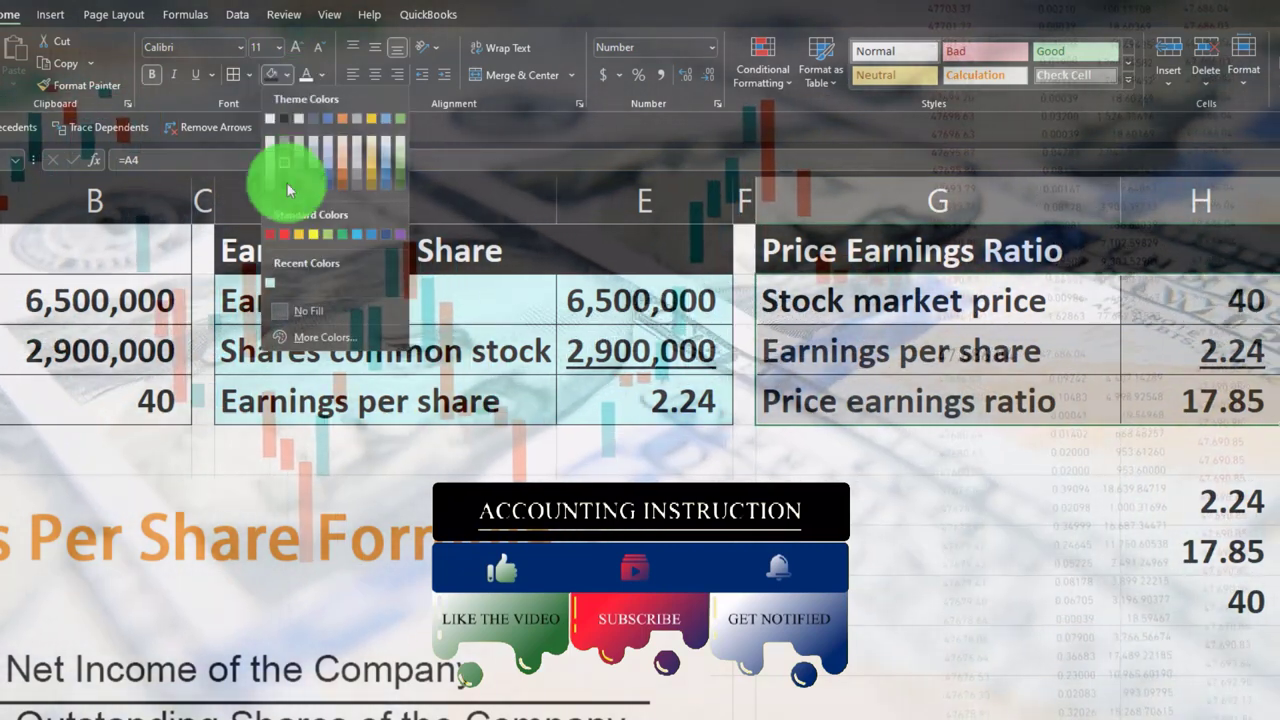
click(270, 283)
click(938, 550)
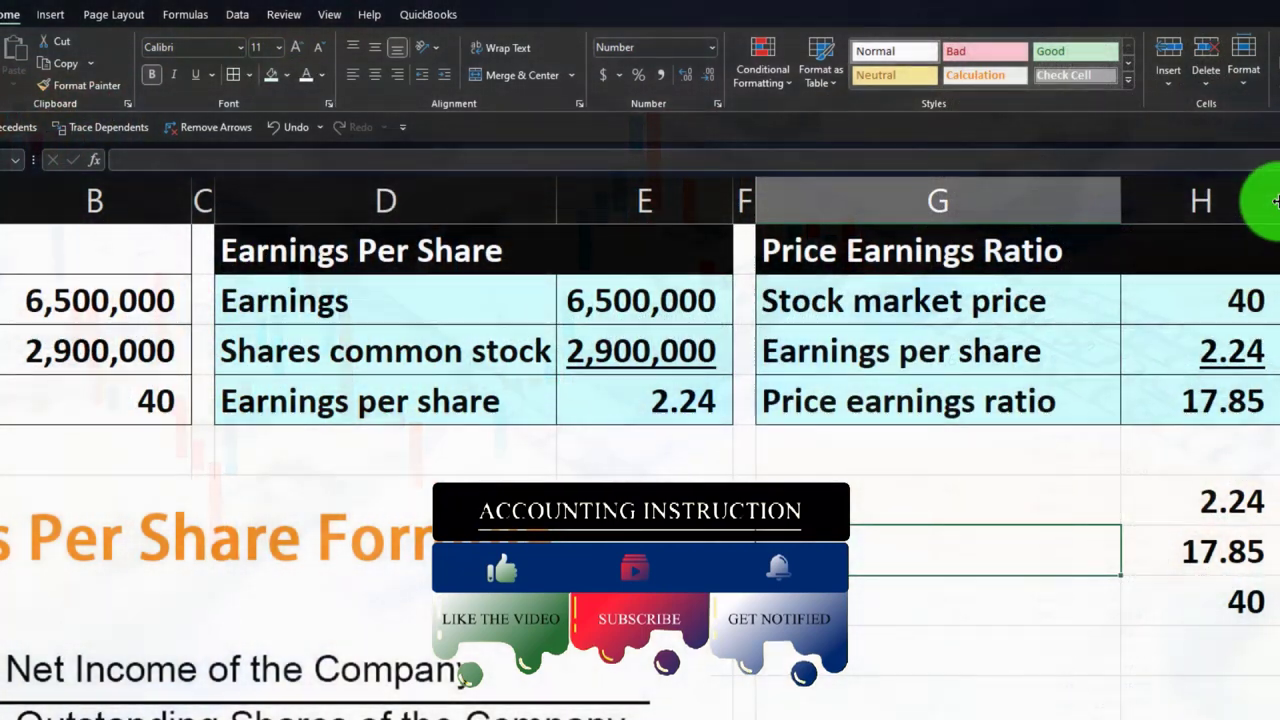
drag(1275, 201, 1256, 209)
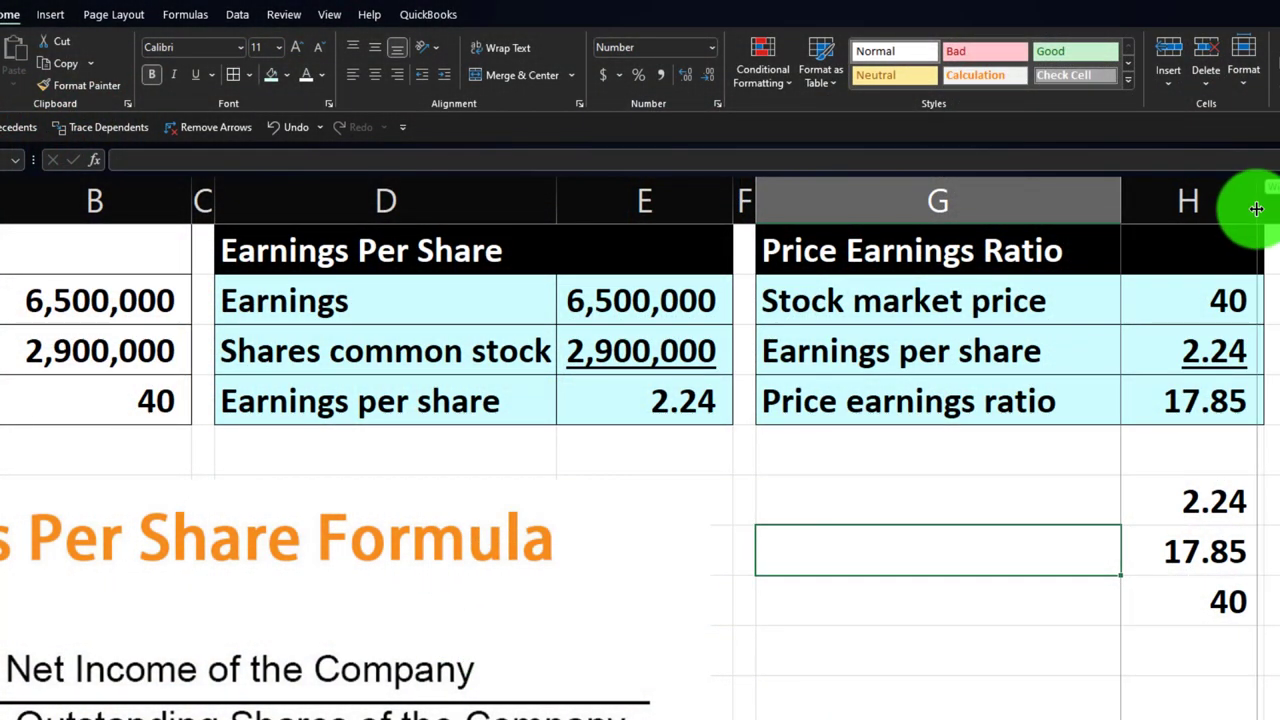
Step: Clear the 2.24, 17.85 and 40 check figures and run a spelling check on the sheet
click(1234, 522)
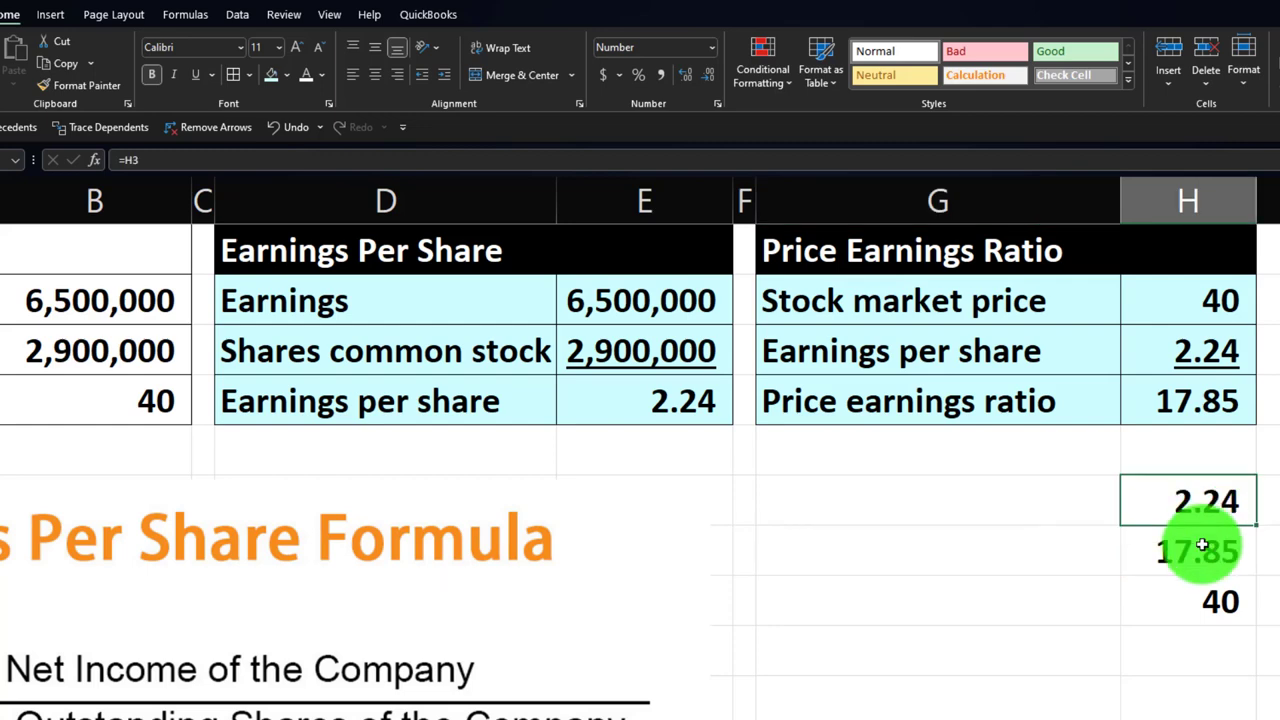
click(631, 454)
click(286, 18)
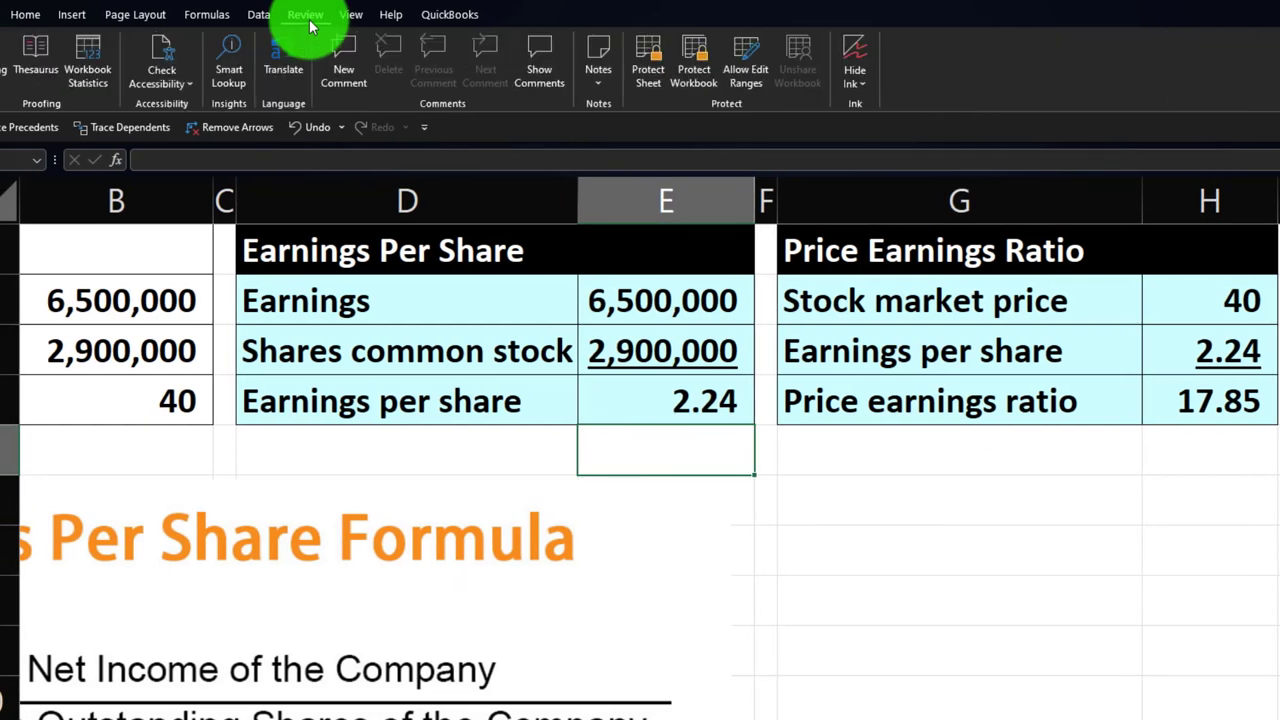
click(14, 57)
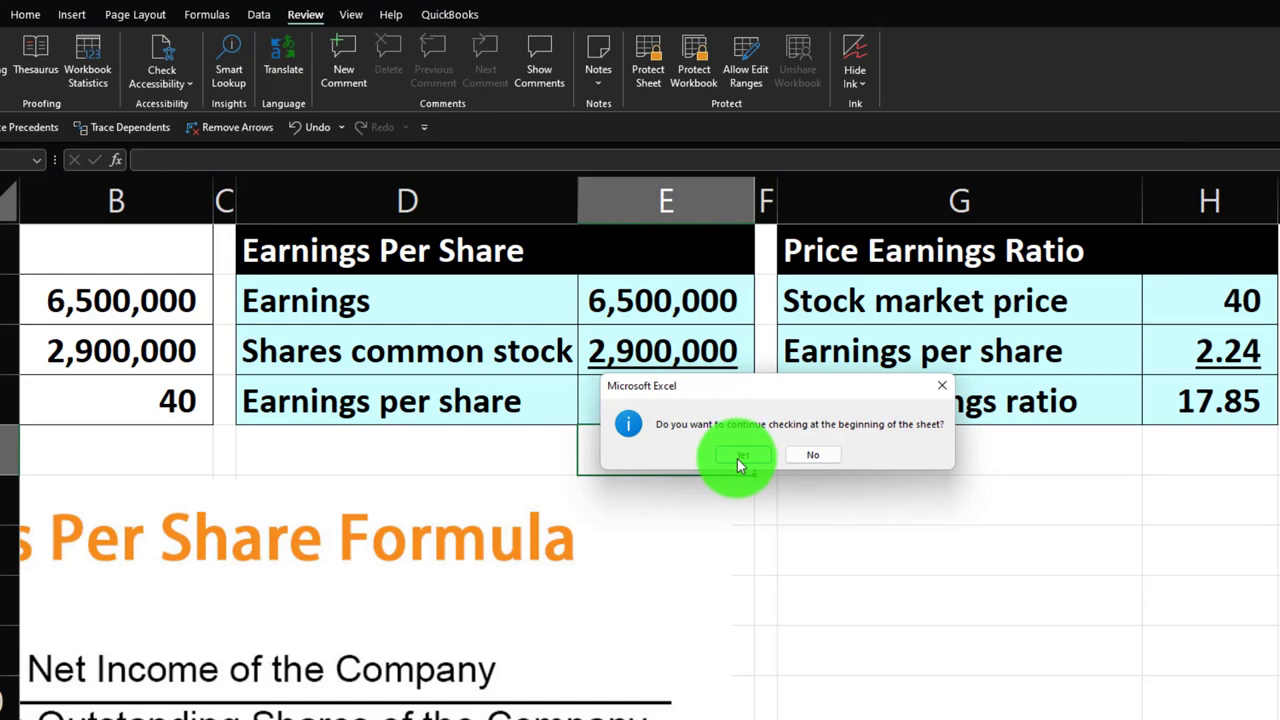
click(738, 458)
click(770, 458)
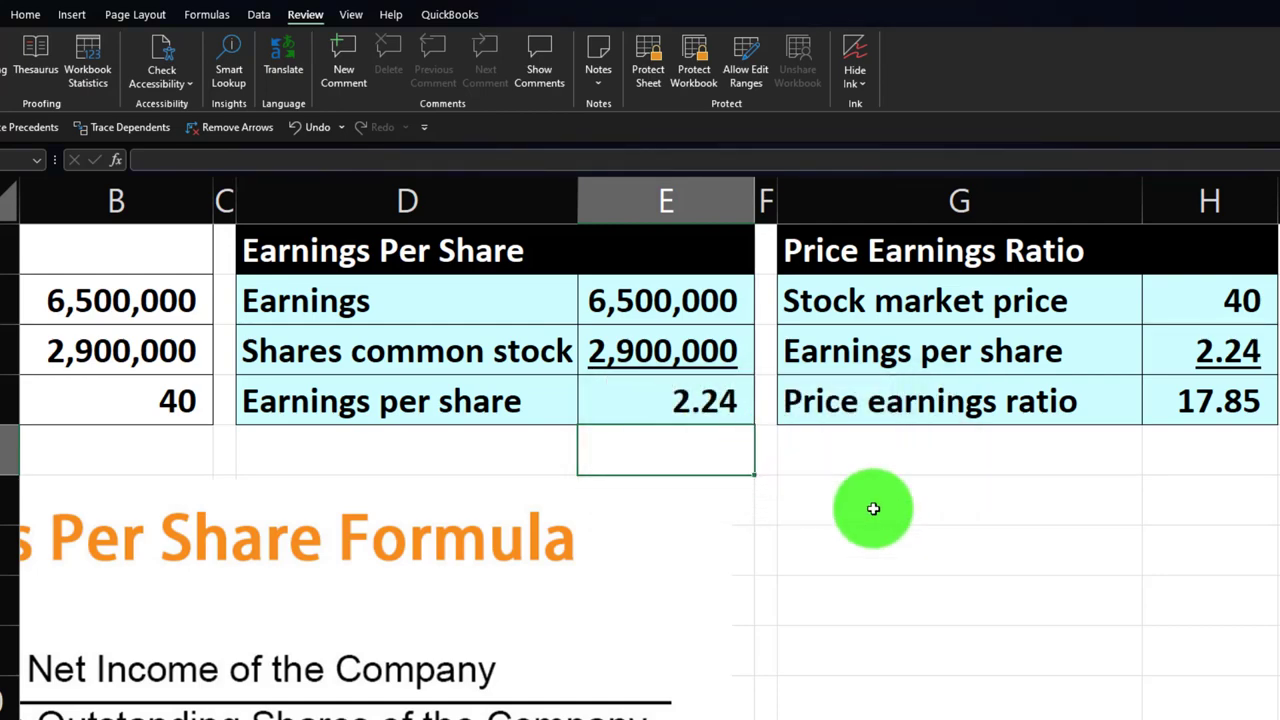